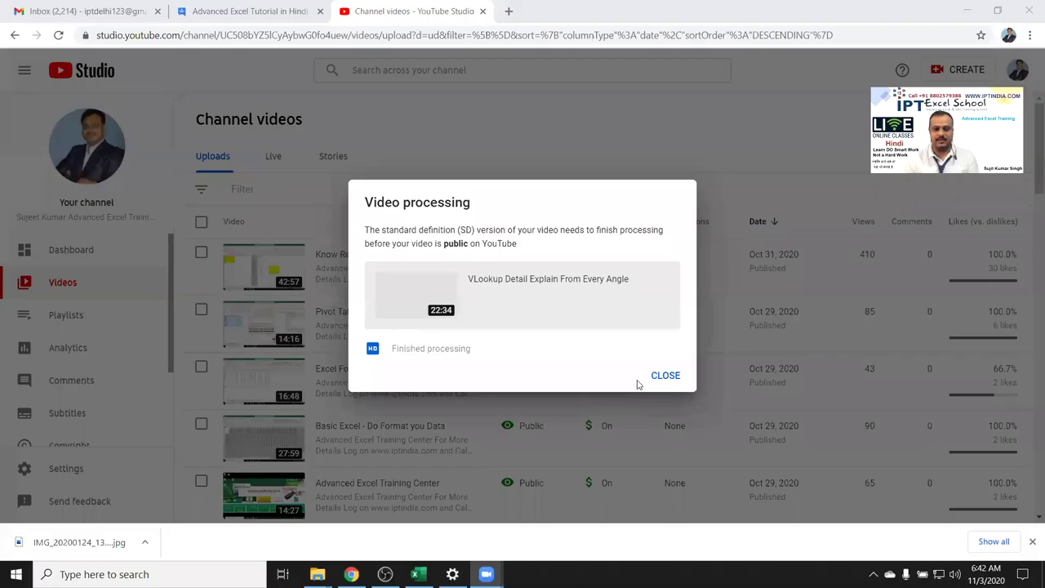
Step: Close the YouTube Studio video processing notice and show the desktop
click(658, 375)
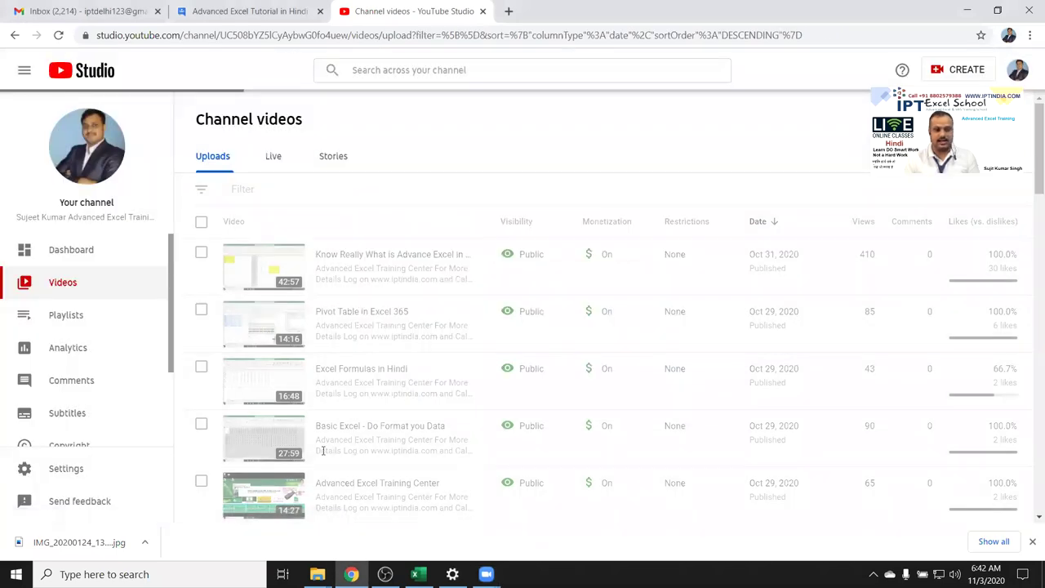
key(super+d)
Step: Start a new workbook with a Name header in A1 and twelve names filled down to A13
click(416, 574)
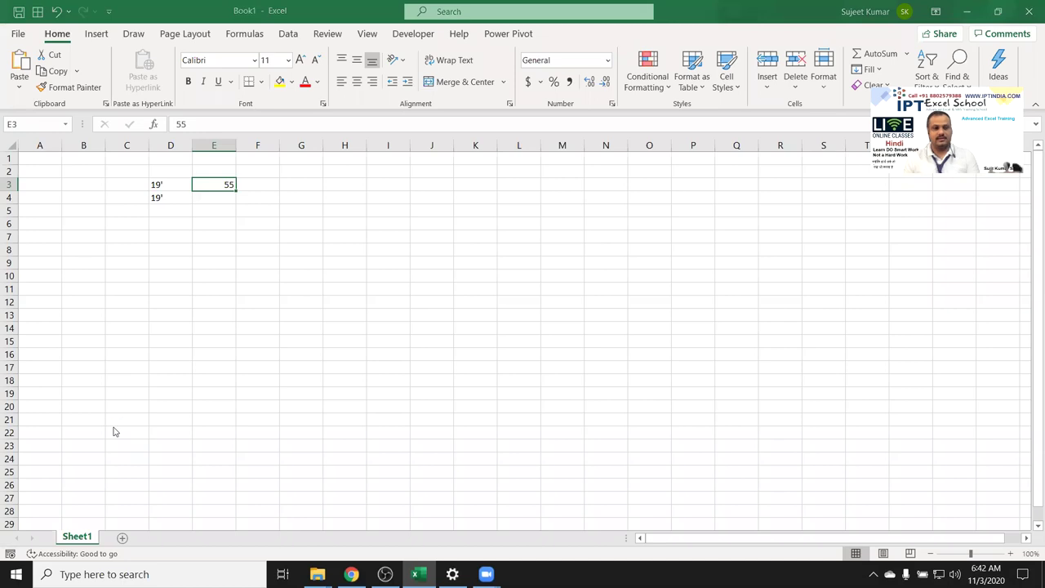
key(ctrl+n)
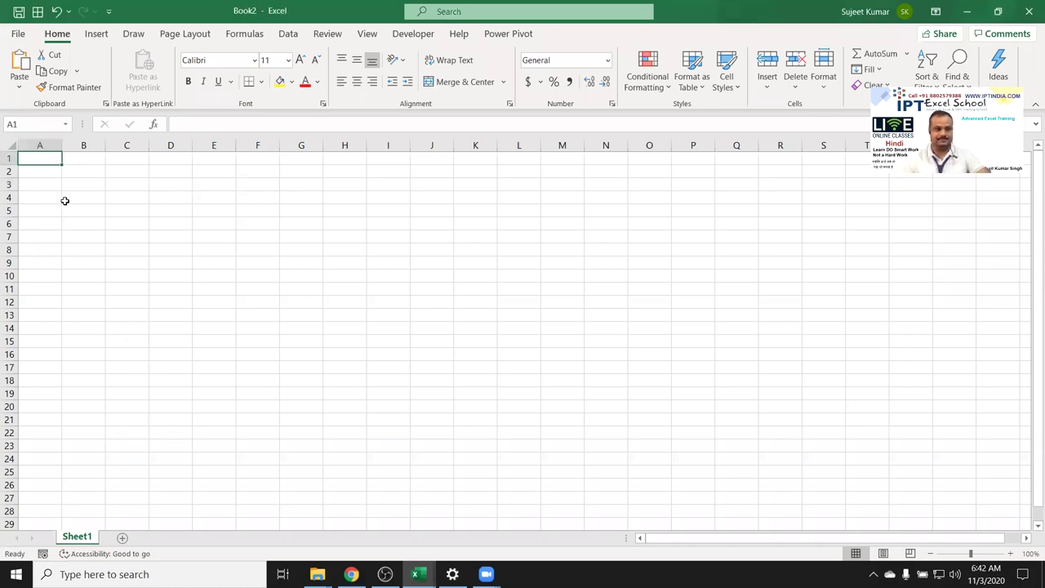
click(67, 211)
click(51, 160)
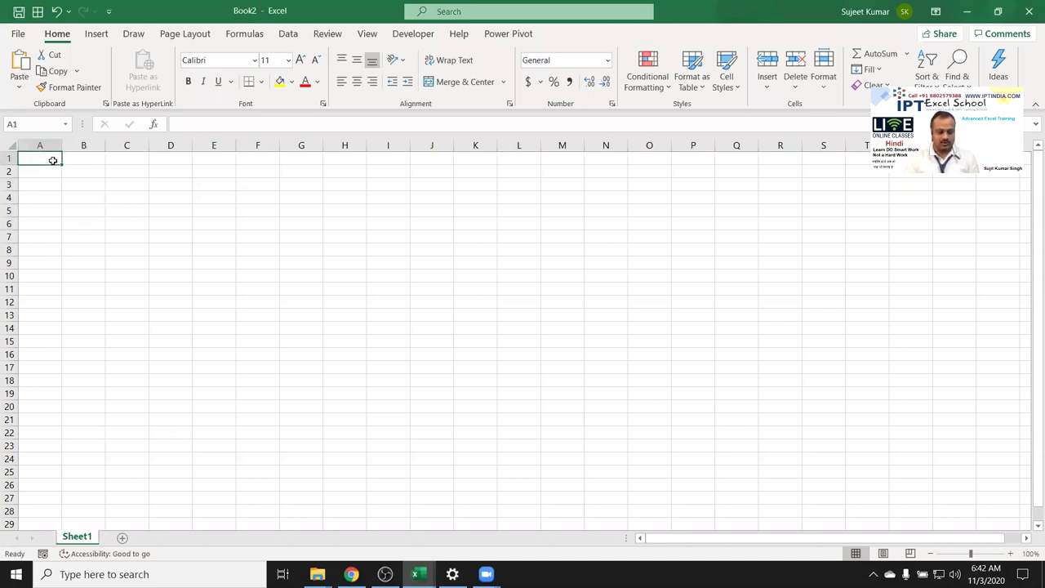
text(Name)
key(Return)
text(Puja)
key(Return)
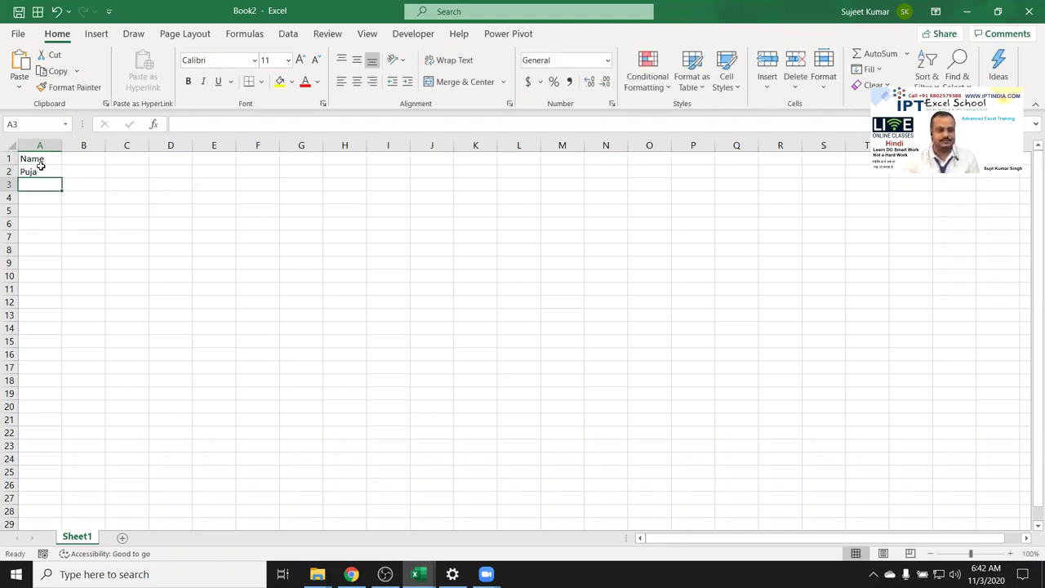
click(40, 169)
drag(61, 177, 47, 318)
Step: Fill month headers JAN through DEC across B1:M1
click(74, 161)
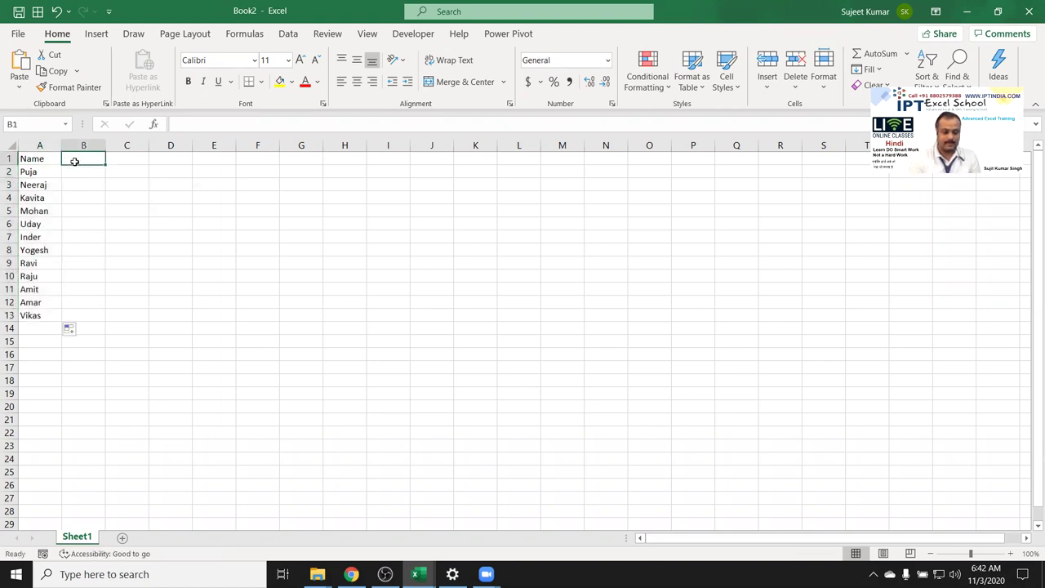
text(P)
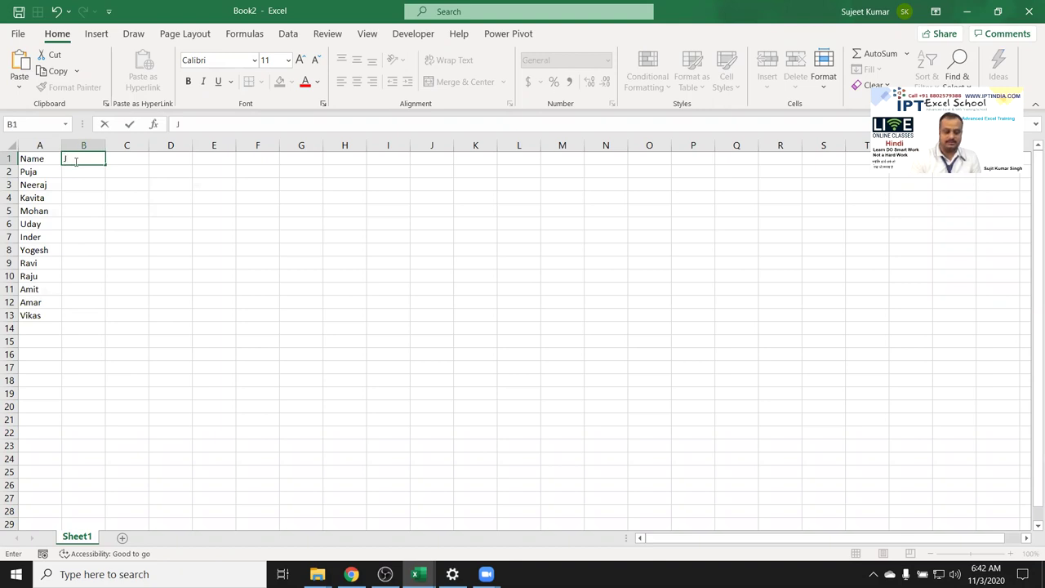
key(Return)
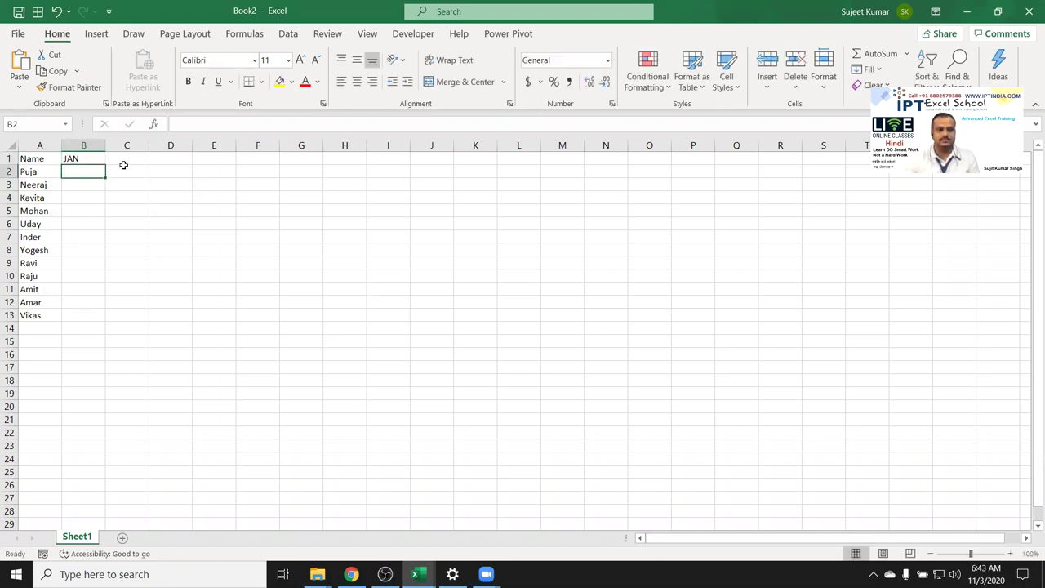
click(97, 158)
mouse_move(106, 164)
mouse_down()
mouse_move(683, 168)
mouse_move(588, 156)
mouse_up()
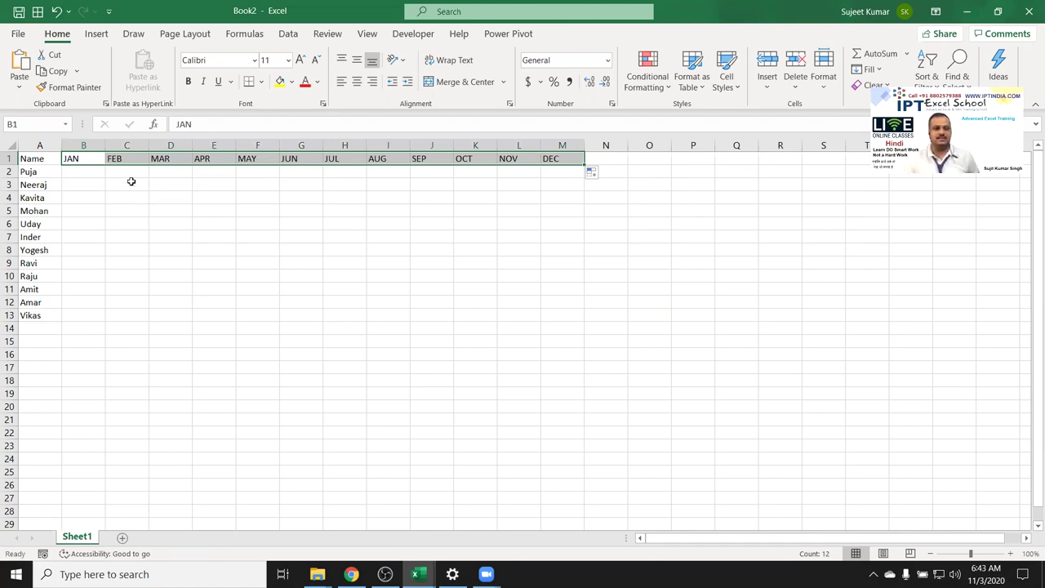
Step: Fill B2:M13 with =RANDBETWEEN(10,90) for every person and month
click(70, 173)
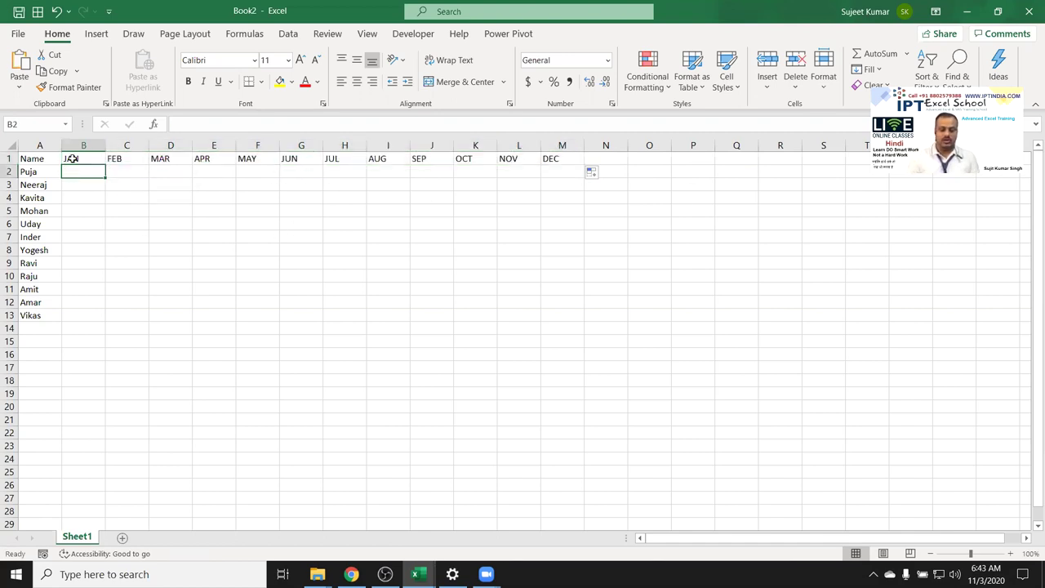
text(=ra)
key(Down)
key(Down)
key(Down)
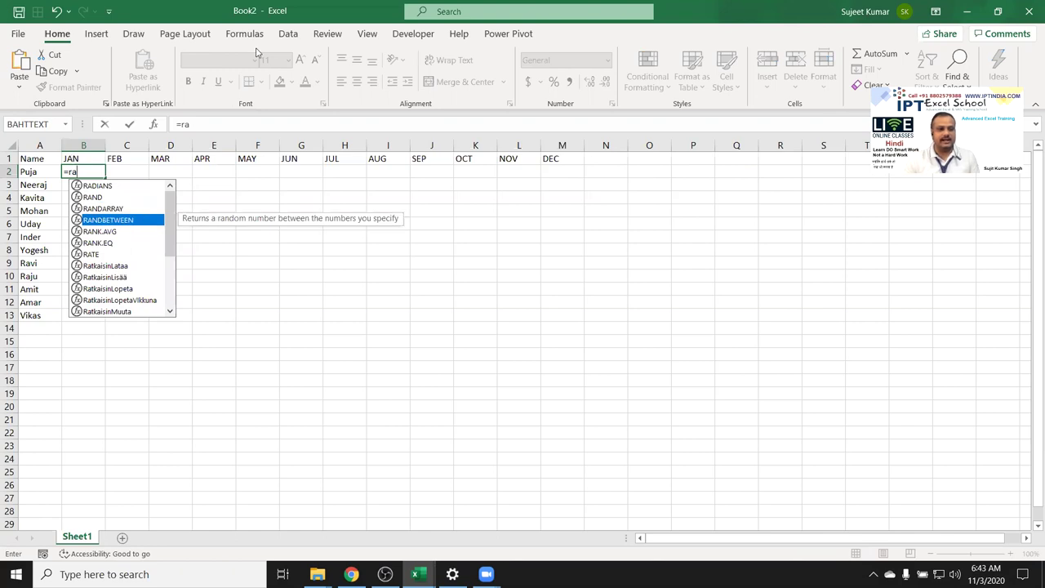
key(Tab)
text(10,)
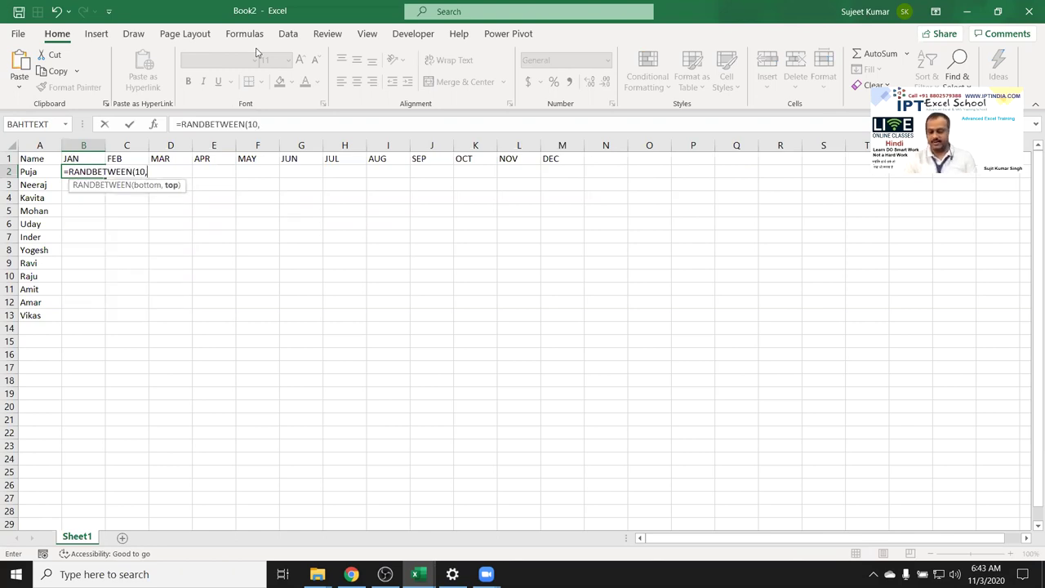
text(9)
key(Return)
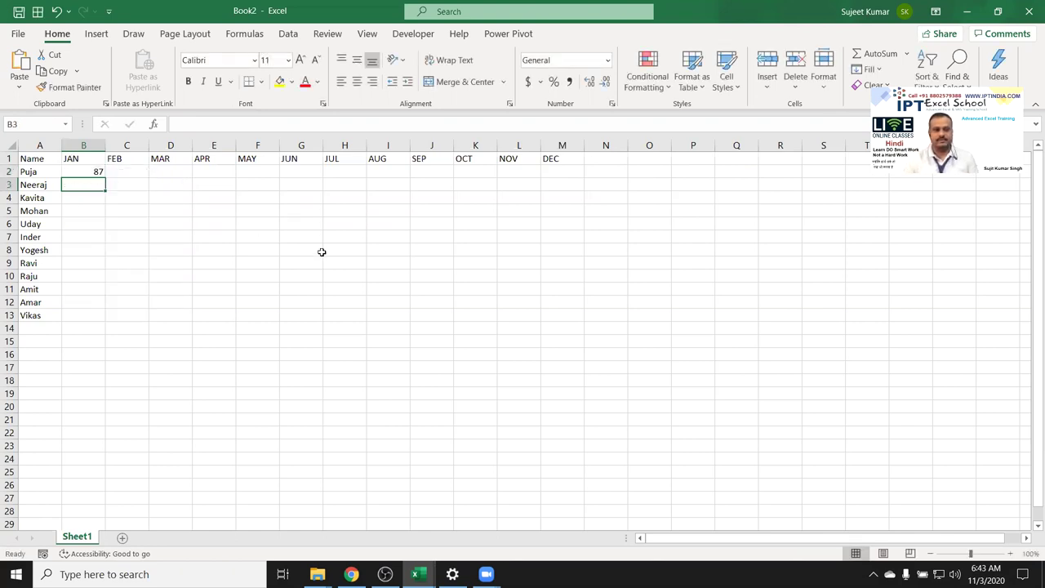
mouse_move(83, 172)
mouse_down()
mouse_move(551, 303)
mouse_move(548, 311)
mouse_up()
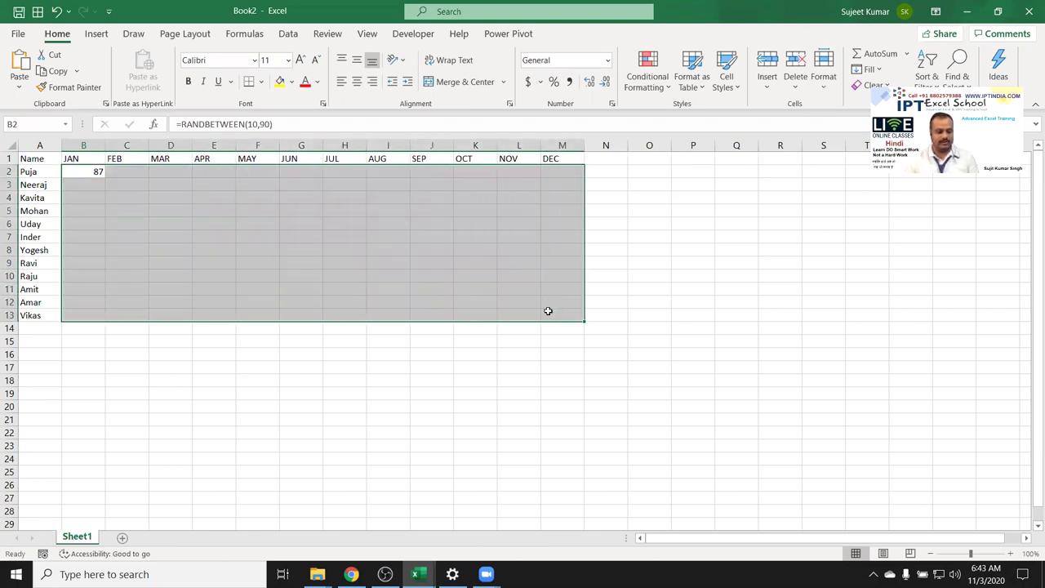
key(ctrl+r)
key(ctrl+d)
Step: Copy the sales grid and paste it back as fixed values
click(593, 331)
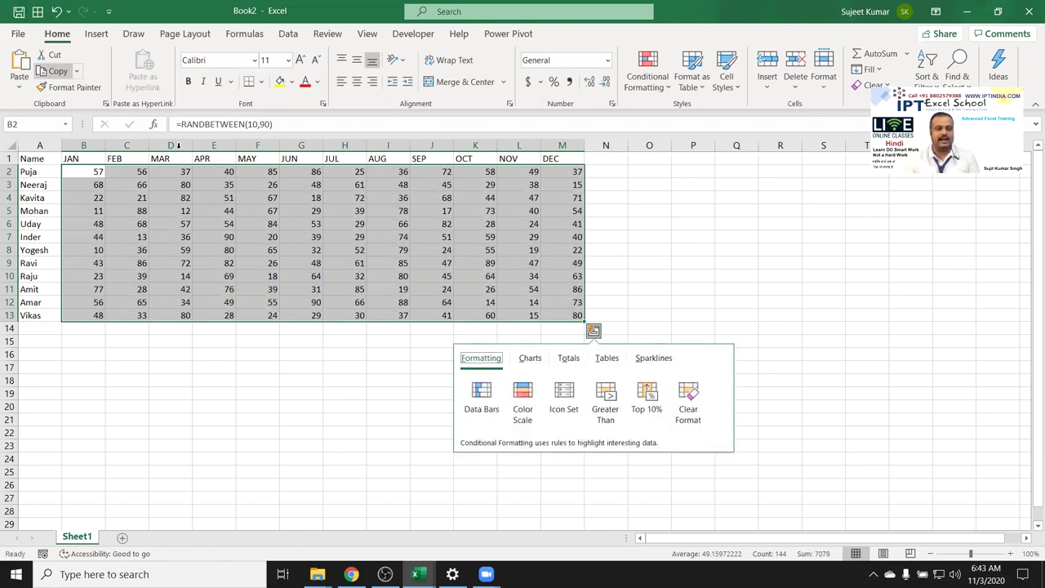
key(Escape)
key(ctrl+c)
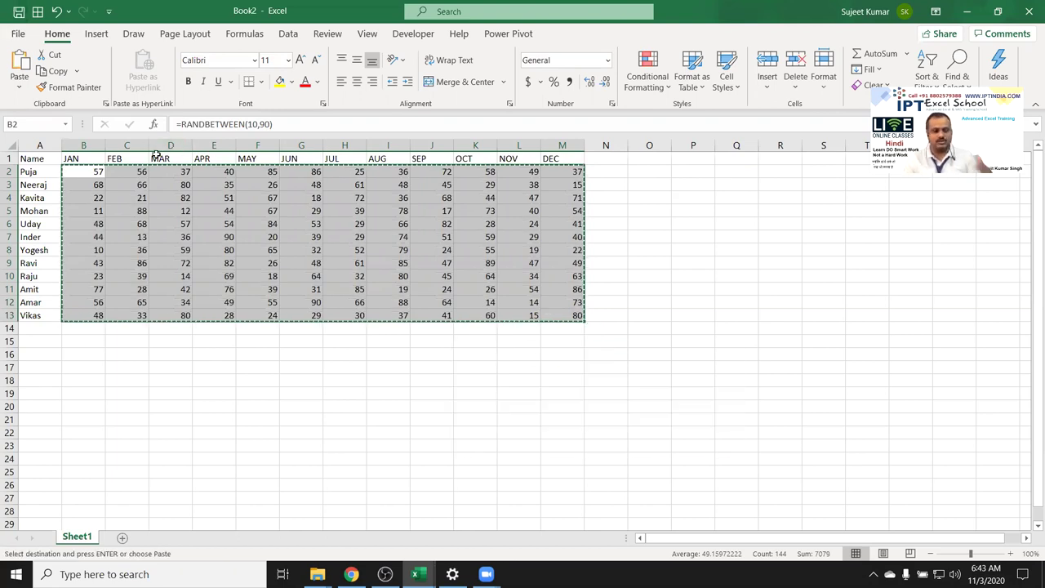
click(19, 84)
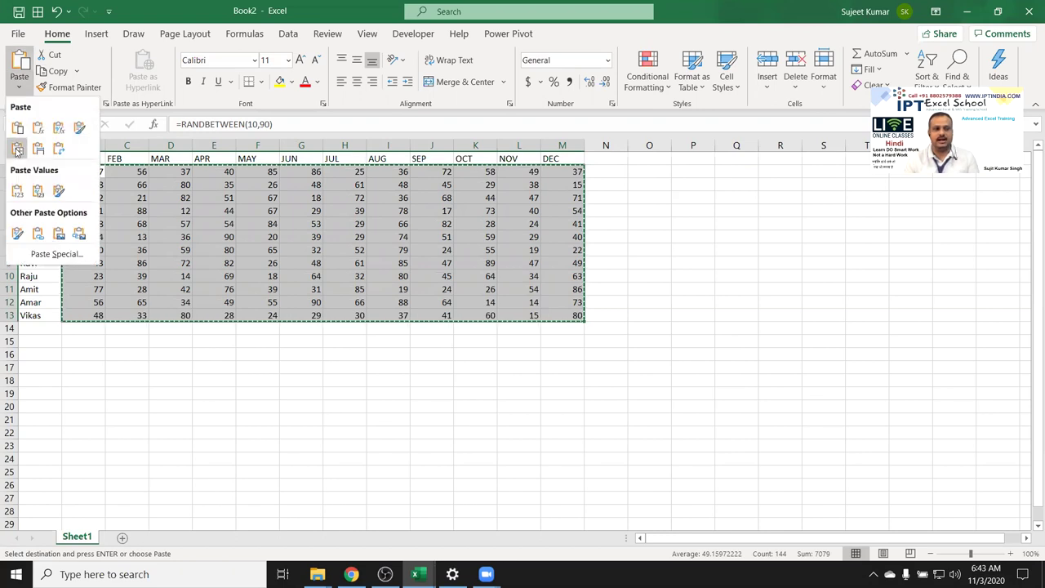
click(16, 190)
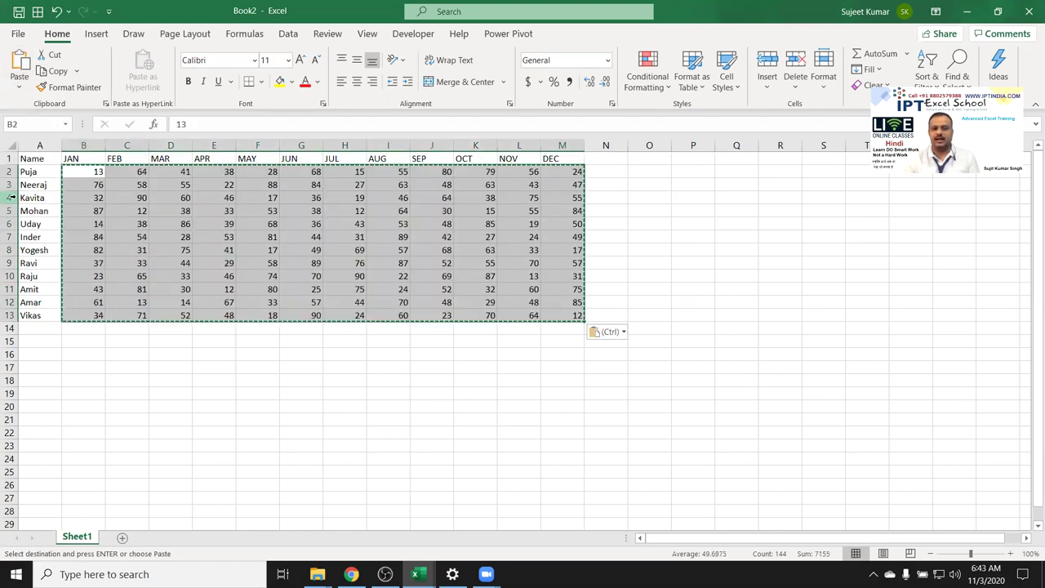
click(208, 222)
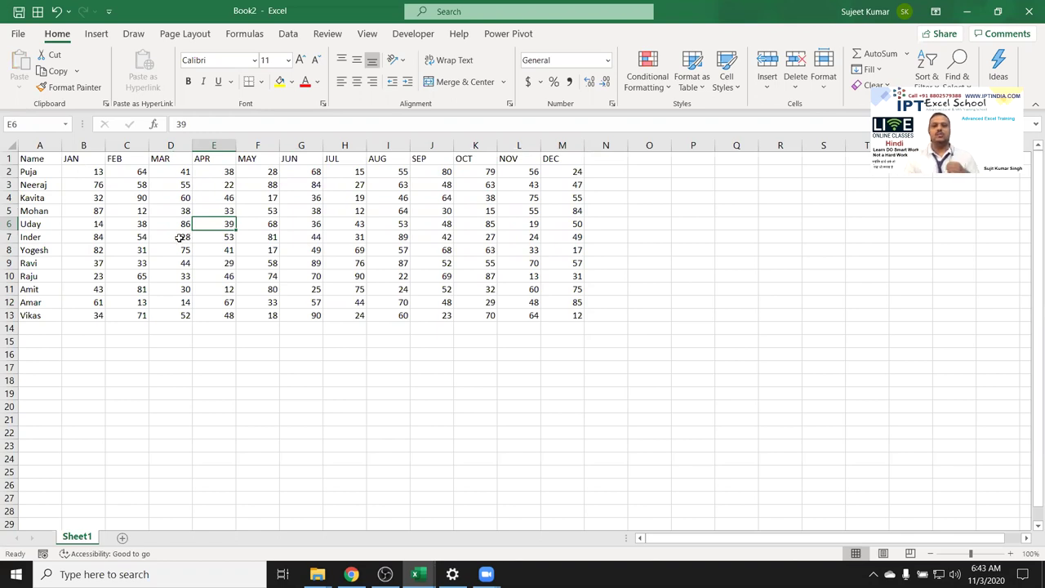
Step: Enter the headers Name, Month and Sales across A16:C16
drag(140, 310, 472, 272)
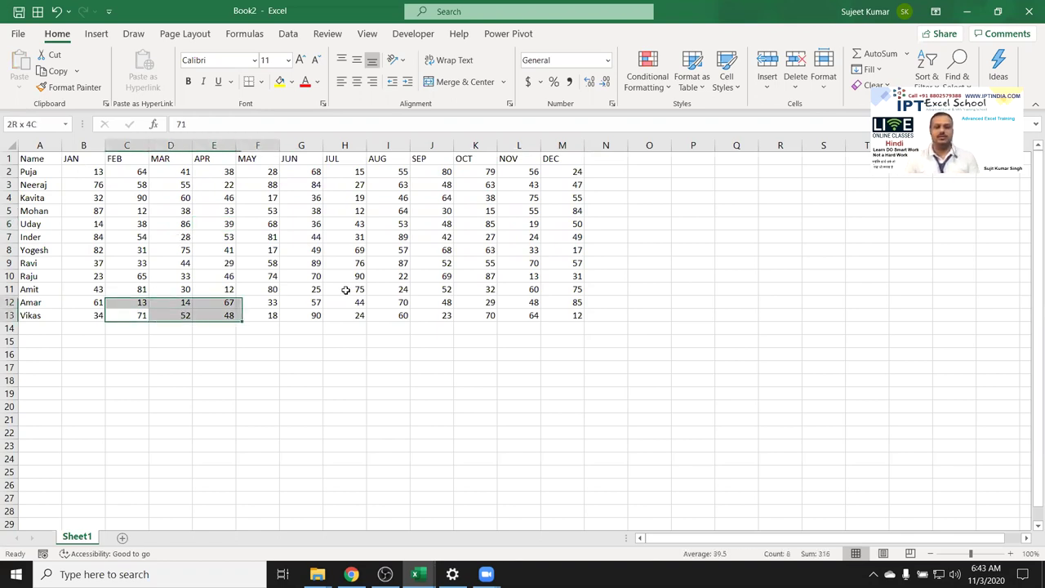
click(45, 351)
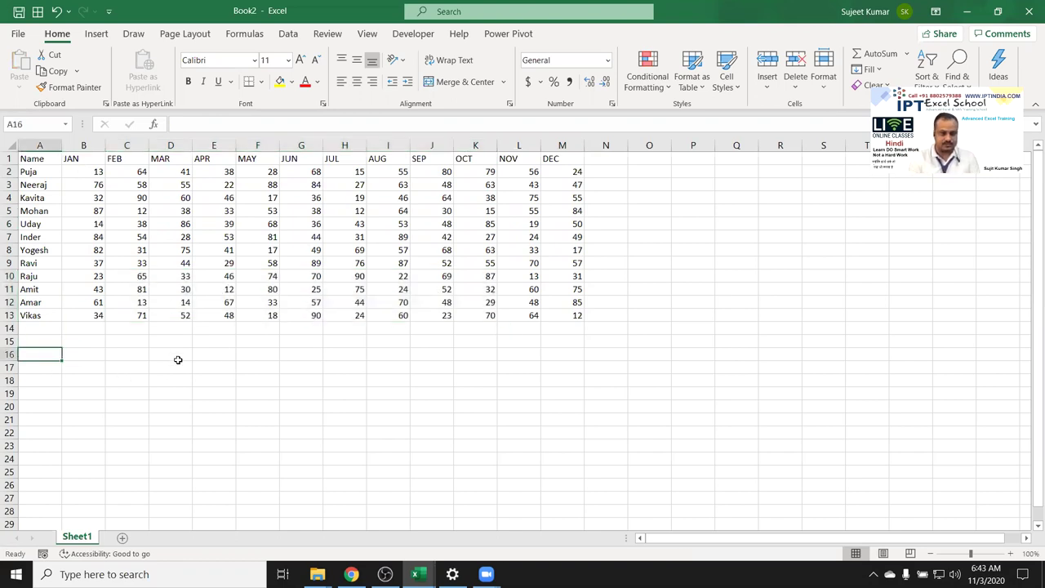
text(Nm)
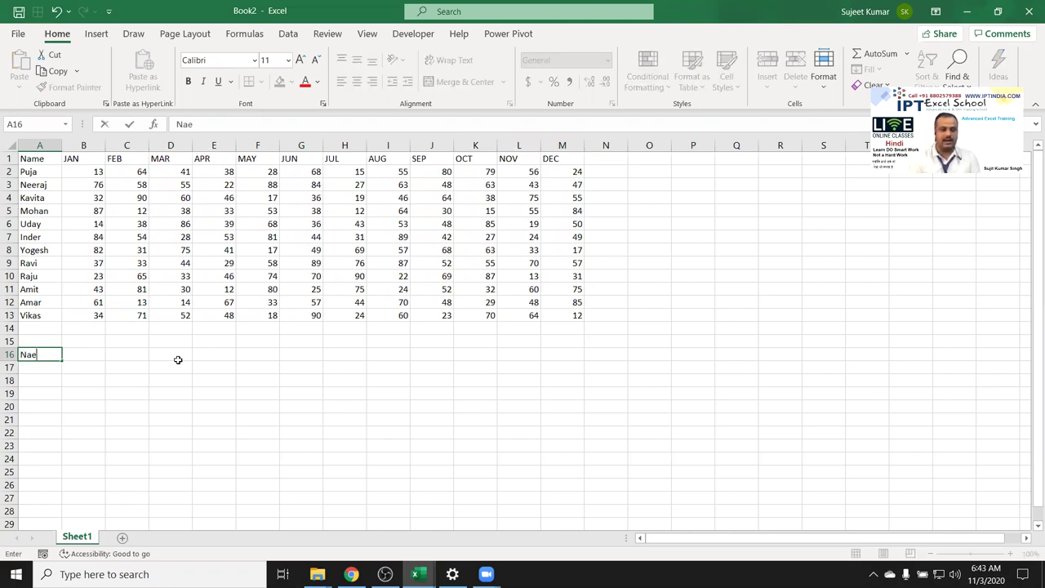
key(Tab)
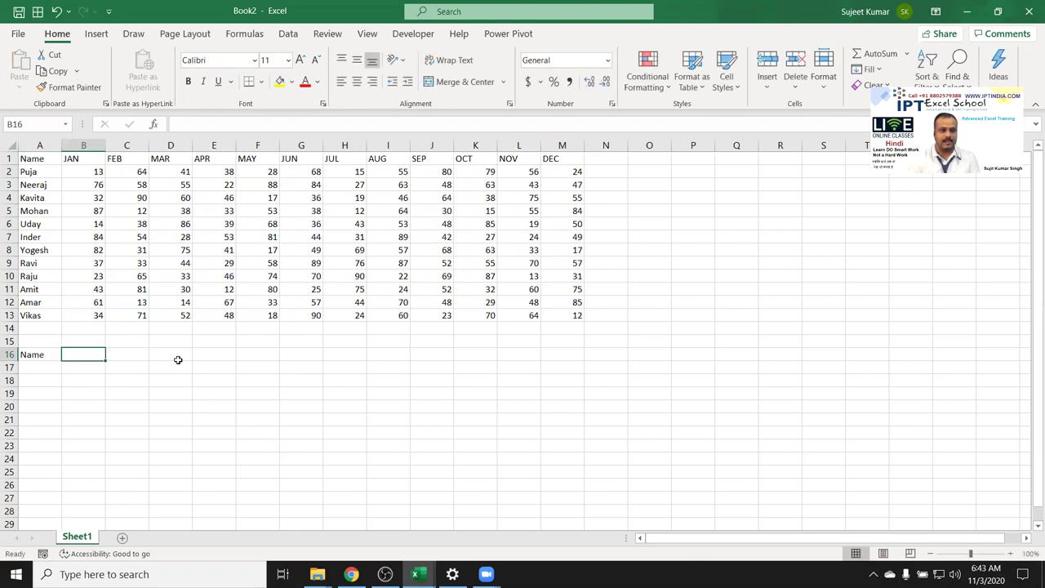
text(Month)
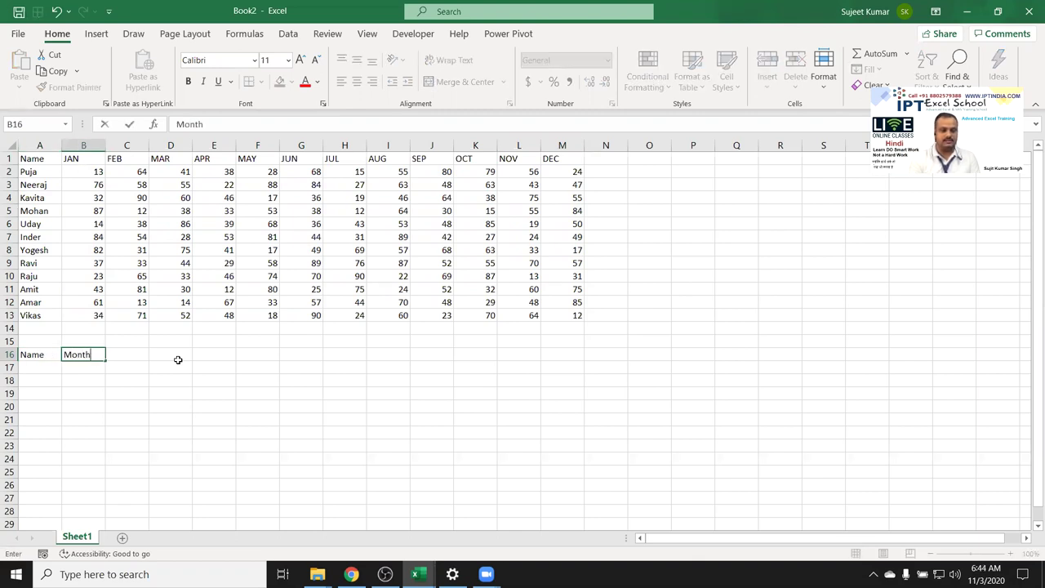
key(Tab)
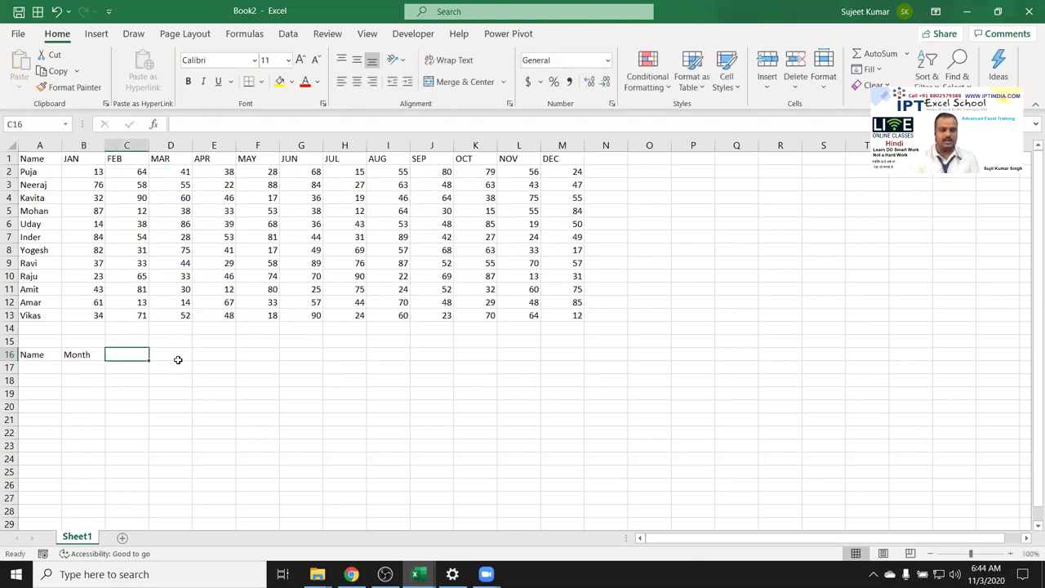
text(SA)
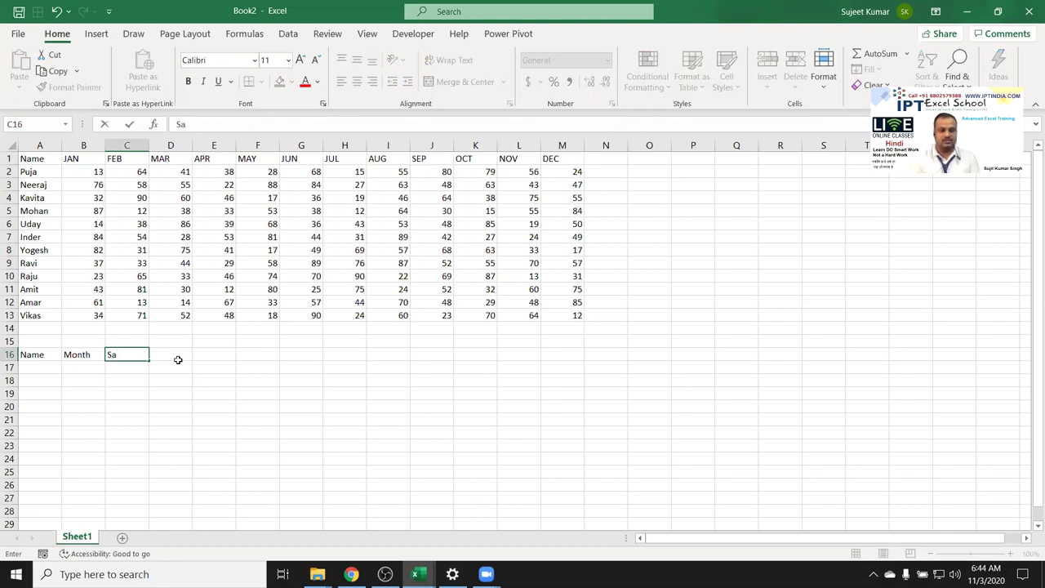
text(les)
key(Return)
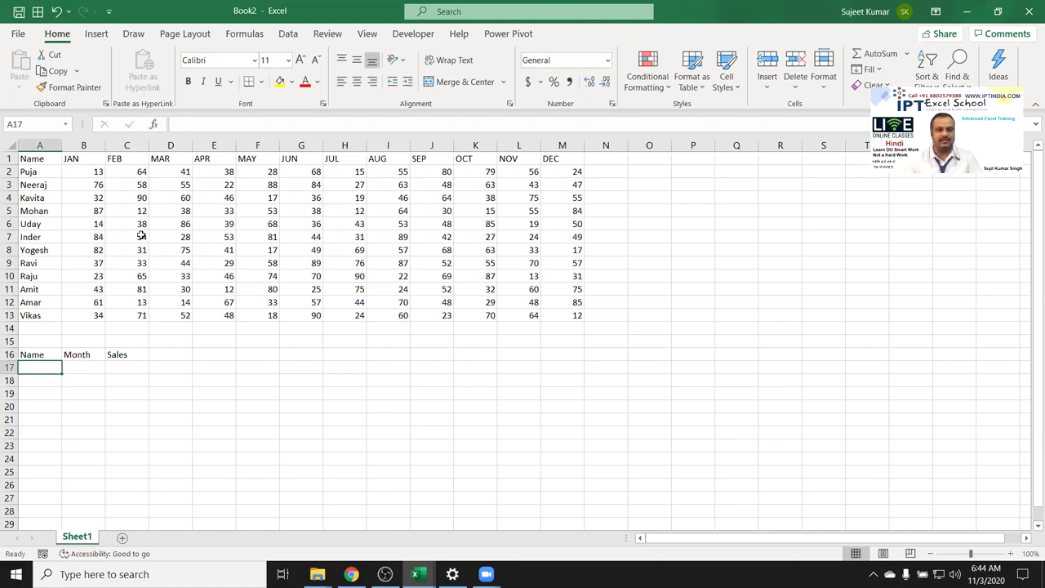
Step: Copy the twelve names into A17:A28 as a manual example
drag(44, 172, 31, 315)
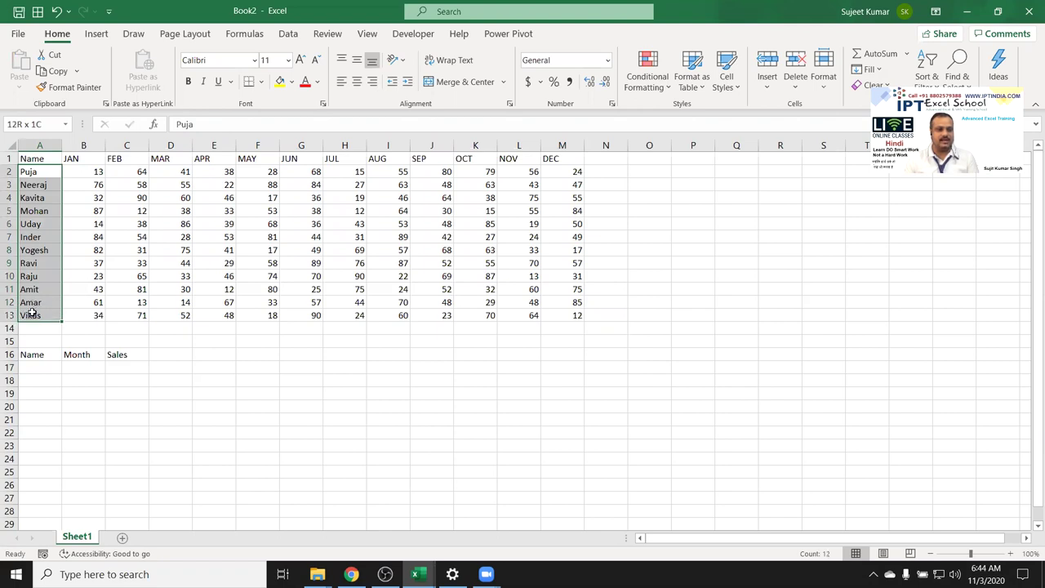
key(ctrl+c)
click(26, 364)
key(ctrl+v)
key(Escape)
drag(90, 174, 106, 229)
Step: Fill JAN into the Month cells and the JAN sales figures under Sales
click(83, 146)
click(80, 158)
key(ctrl+c)
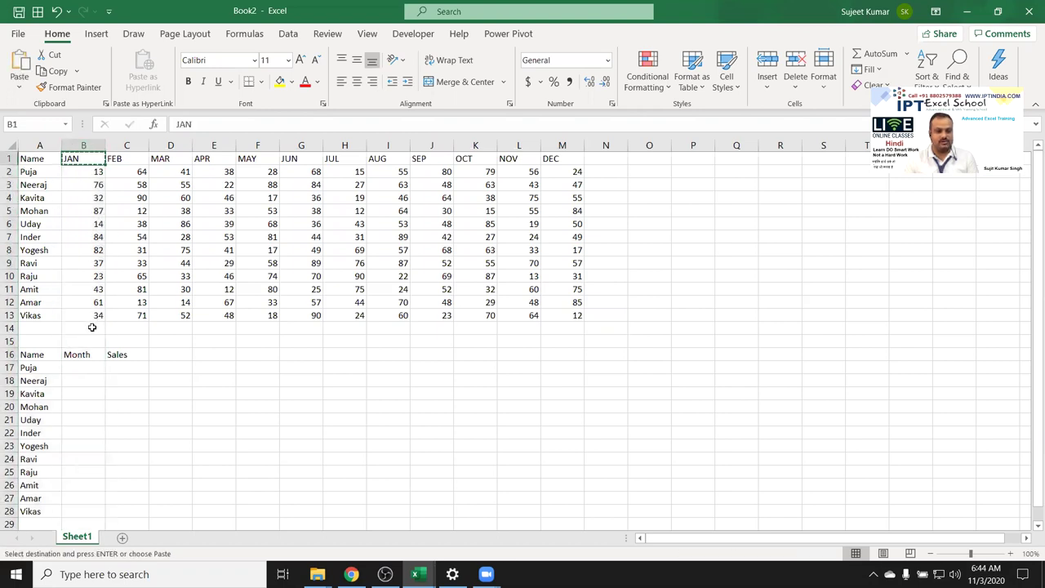
drag(73, 367, 74, 498)
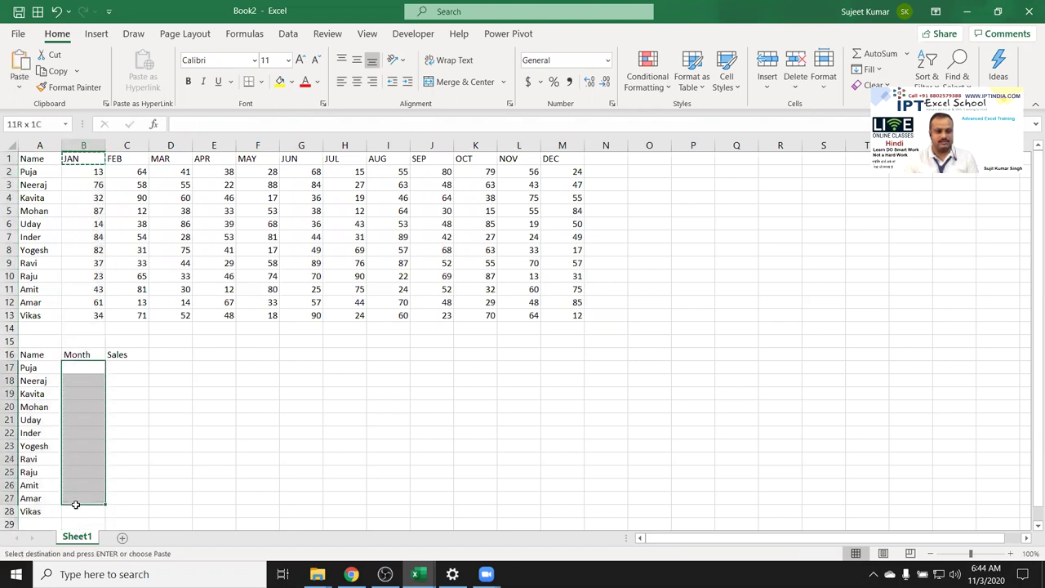
key(ctrl+v)
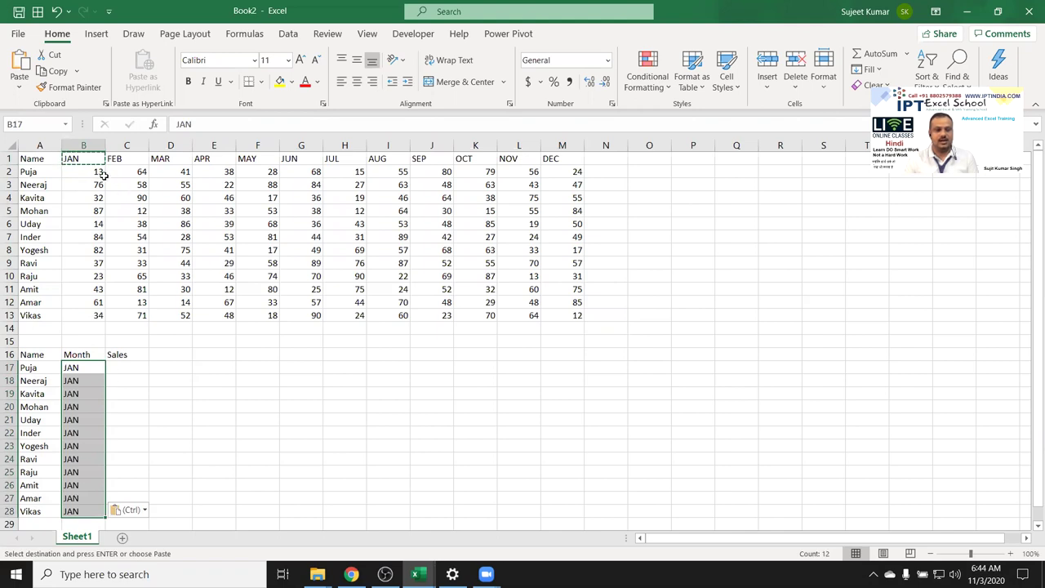
drag(104, 175, 89, 312)
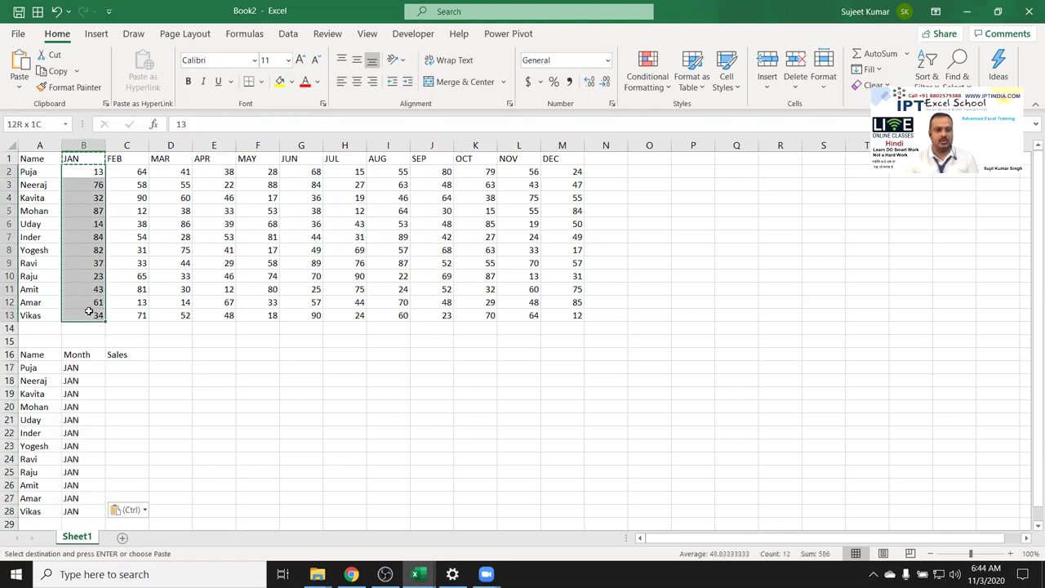
key(ctrl+c)
click(124, 366)
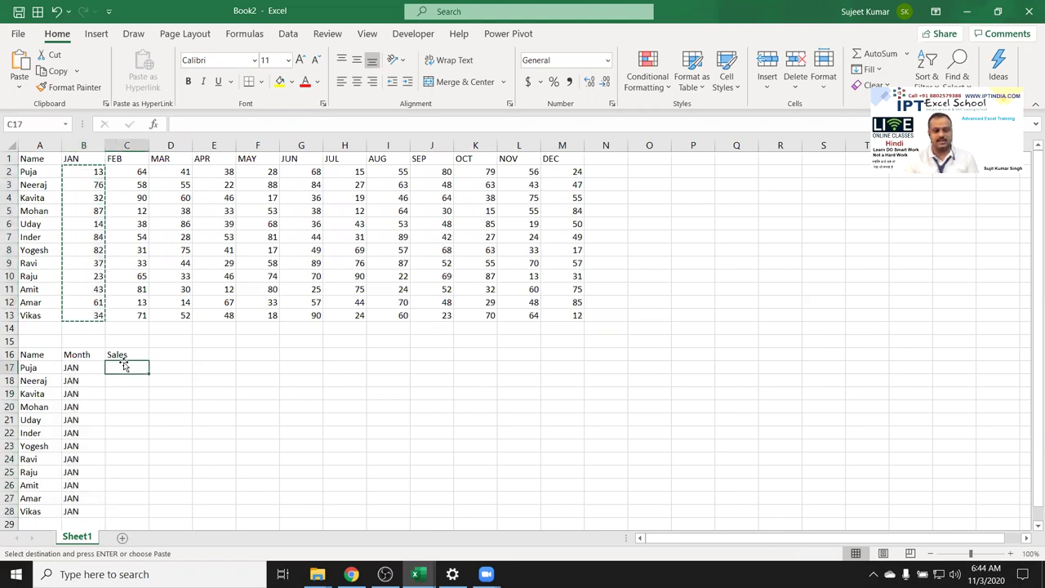
key(ctrl+v)
Step: Clear the example list in A17:C28 and jump back to the top of the sheet
scroll(129, 361, down, 3)
scroll(129, 360, up, 3)
scroll(115, 262, down, 3)
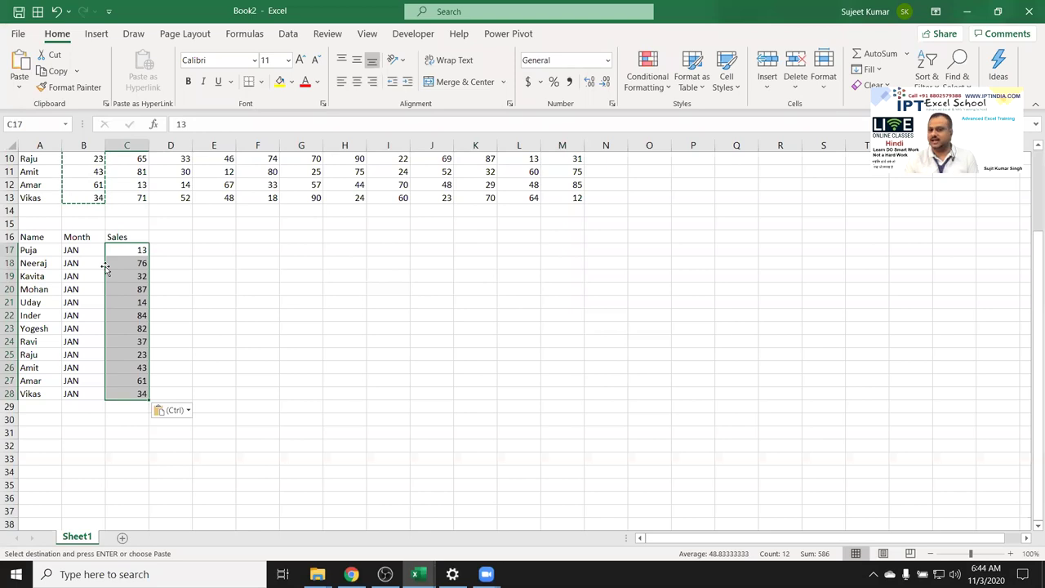
click(44, 253)
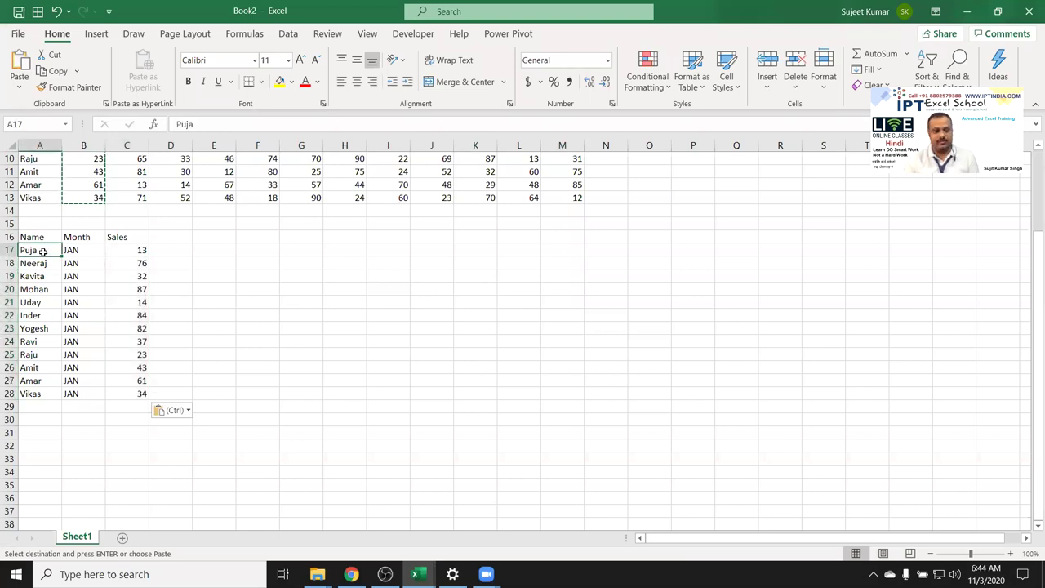
key(ctrl+shift+Right)
key(ctrl+shift+Down)
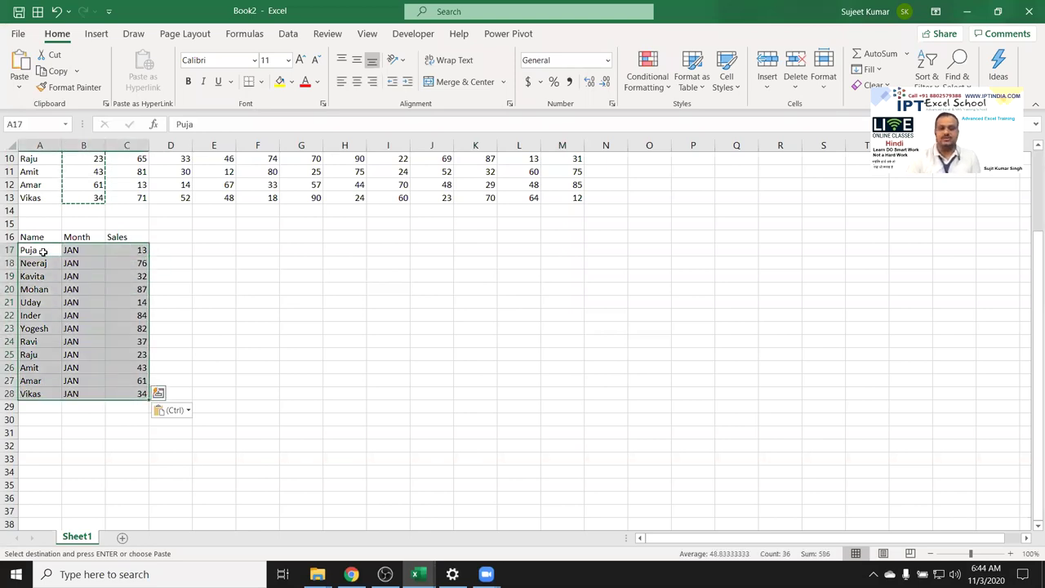
key(Delete)
key(ctrl+Up)
key(ctrl+Up)
key(ctrl+Up)
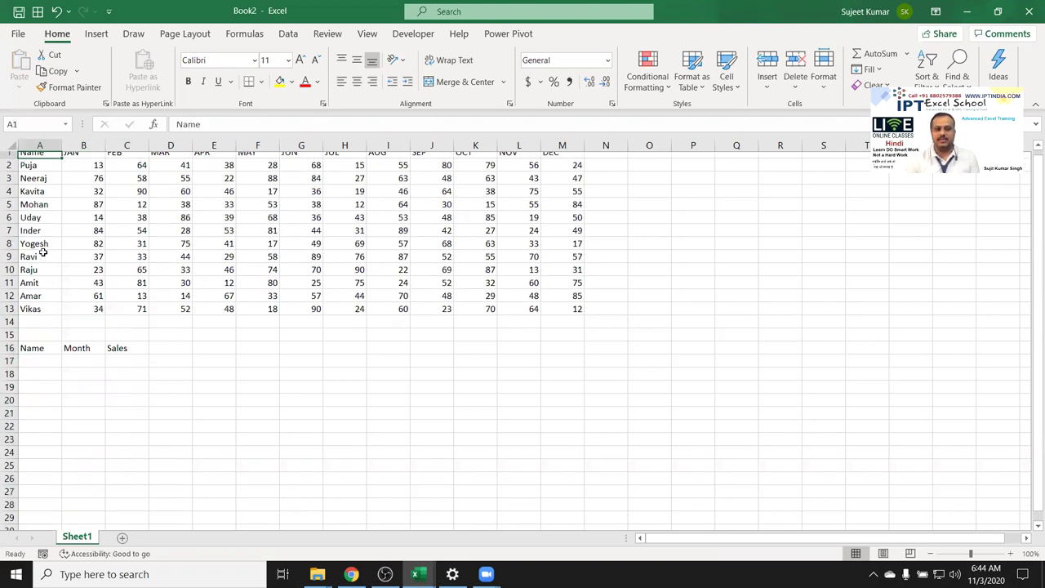
Step: Insert a new code module in the VBA editor and declare Sub rr()
click(433, 31)
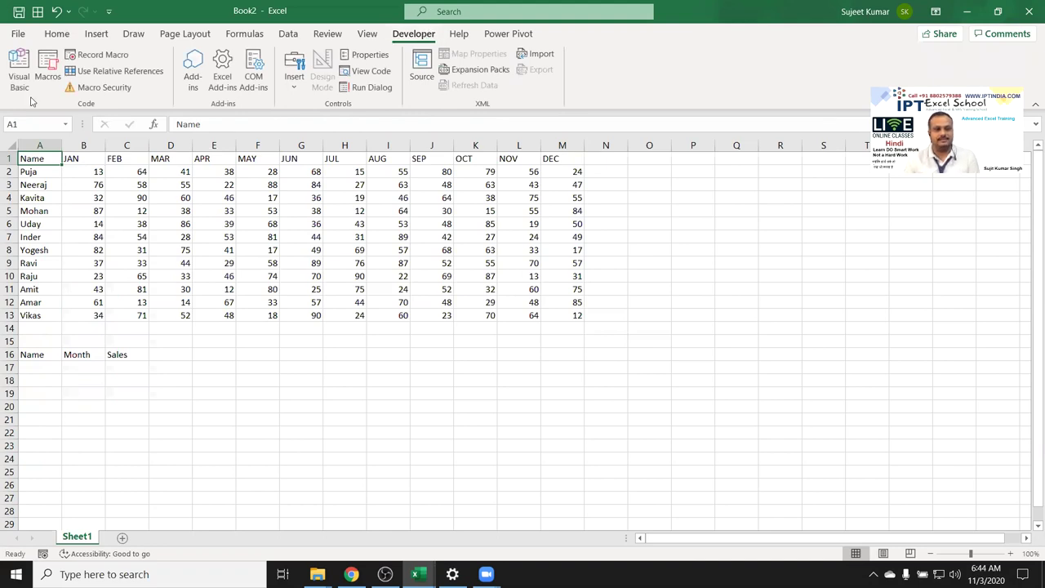
click(20, 69)
click(95, 30)
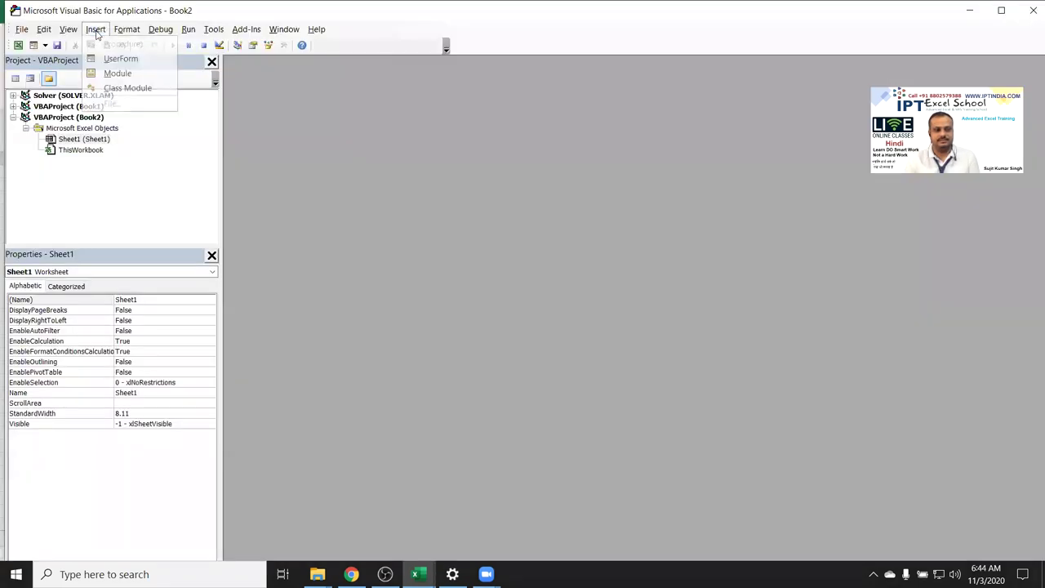
click(118, 73)
text(sub rr())
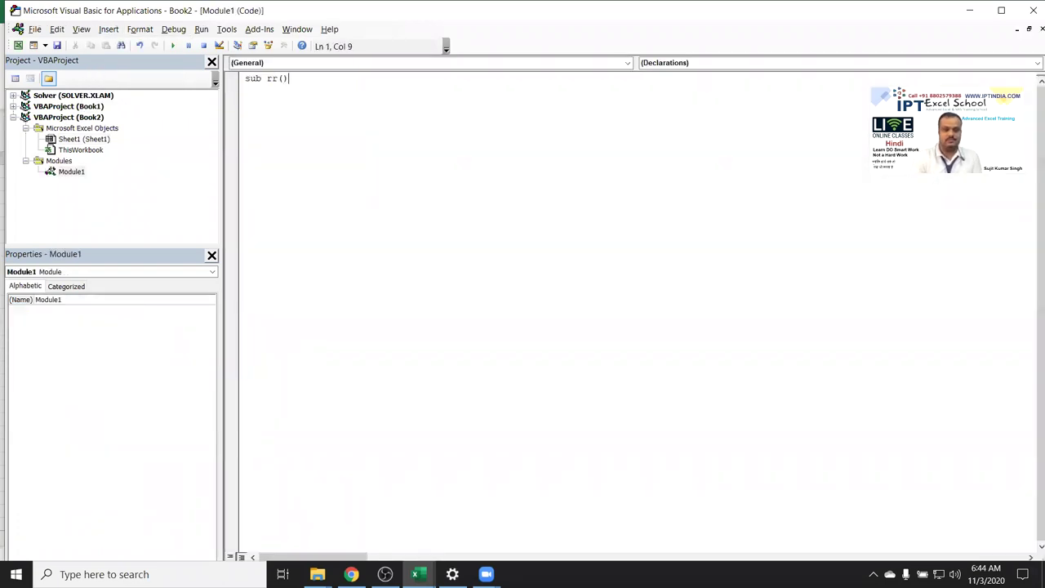
key(Return)
key(Return)
key(Return)
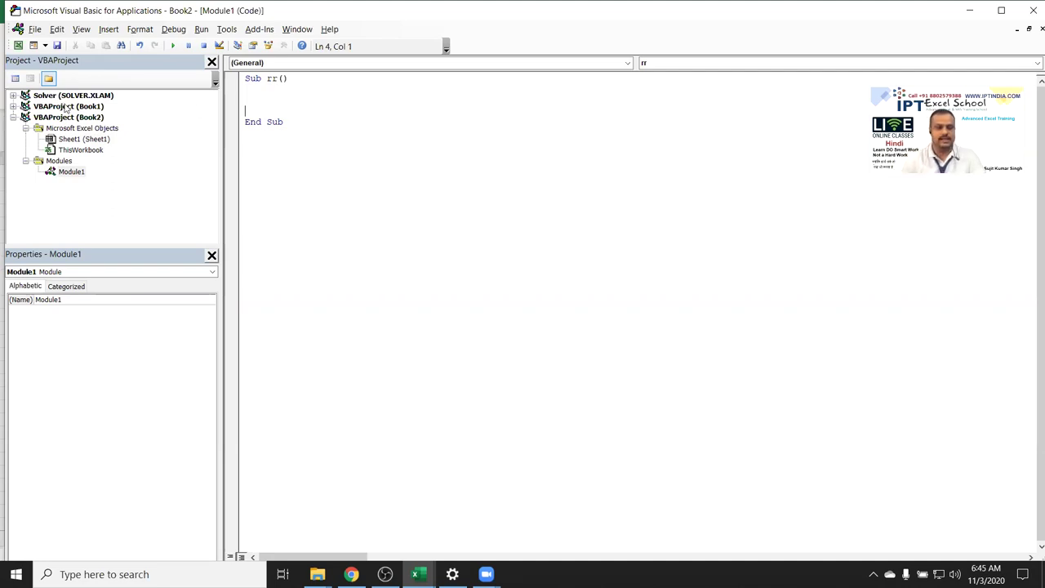
Step: Write a For i = 2 To 13 loop line inside rr
click(261, 99)
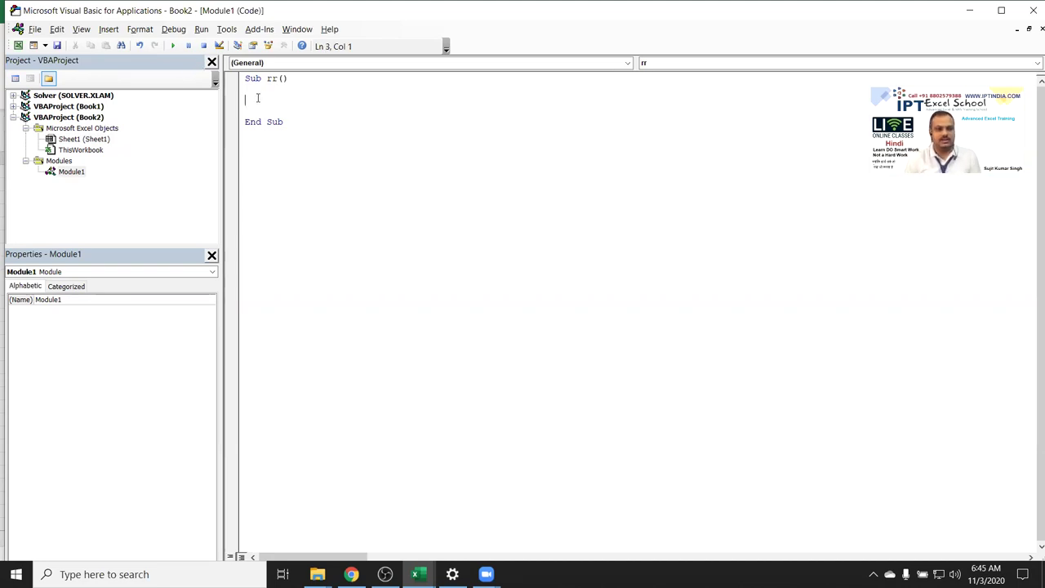
key(Return)
key(Return)
key(Up)
key(Up)
key(Up)
key(Down)
text(fori )
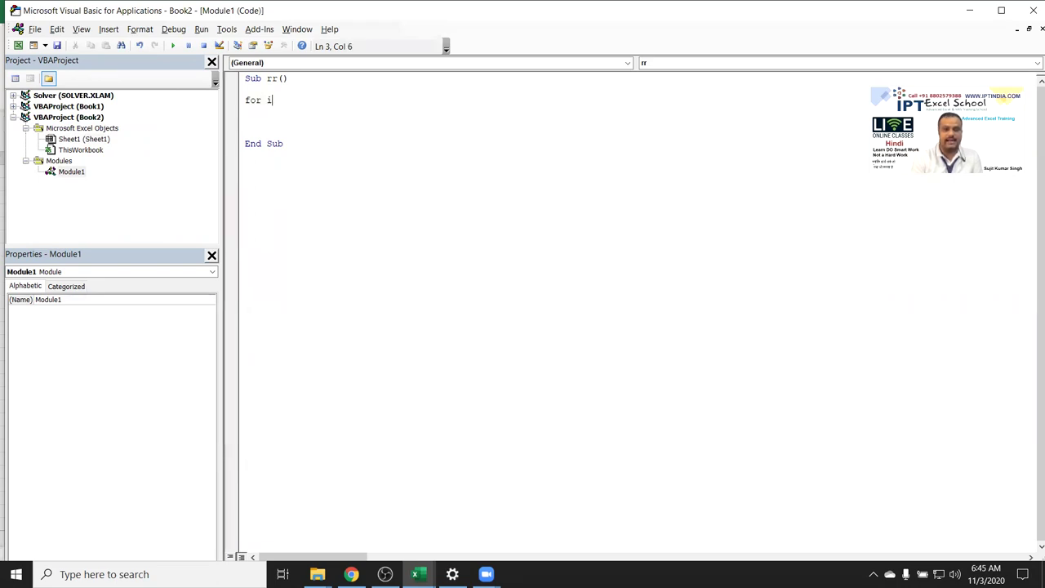
text(= 2 to )
text(13)
key(Return)
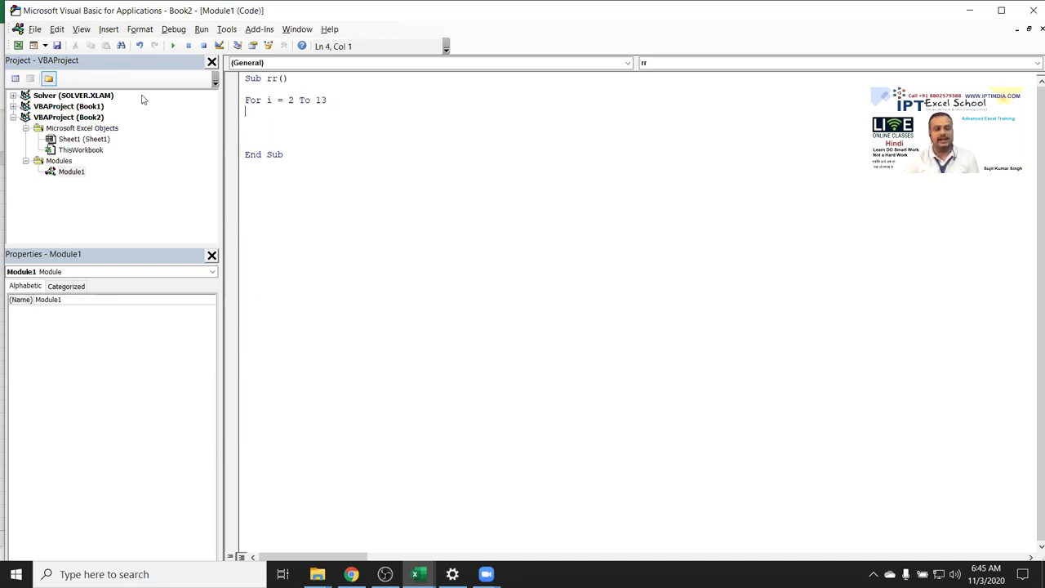
Step: Check the extent of the JAN–DEC headers in row 1 on the worksheet
key(alt+F11)
key(ctrl+shift+Right)
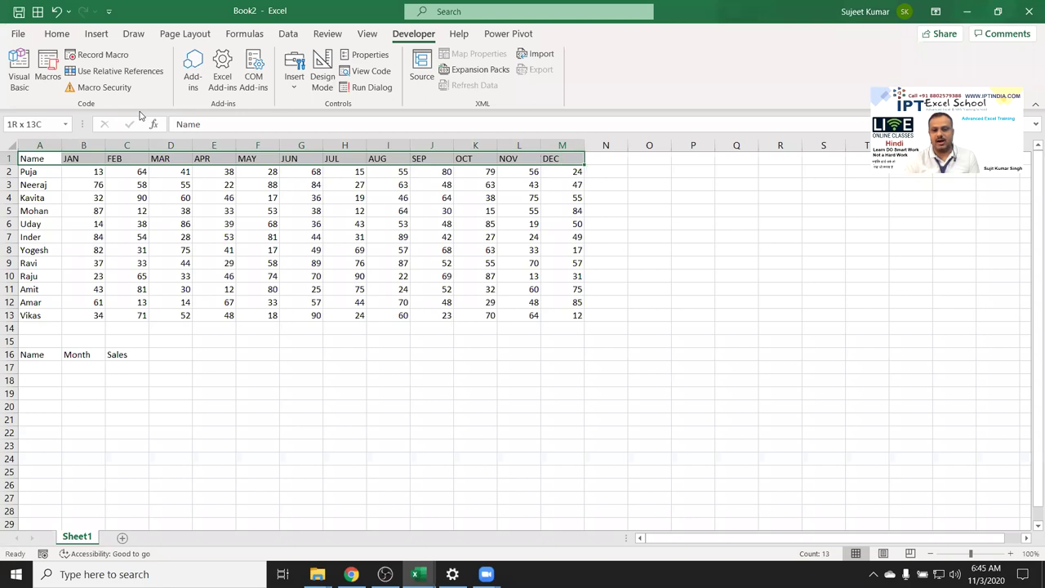
key(Right)
key(ctrl+shift+Right)
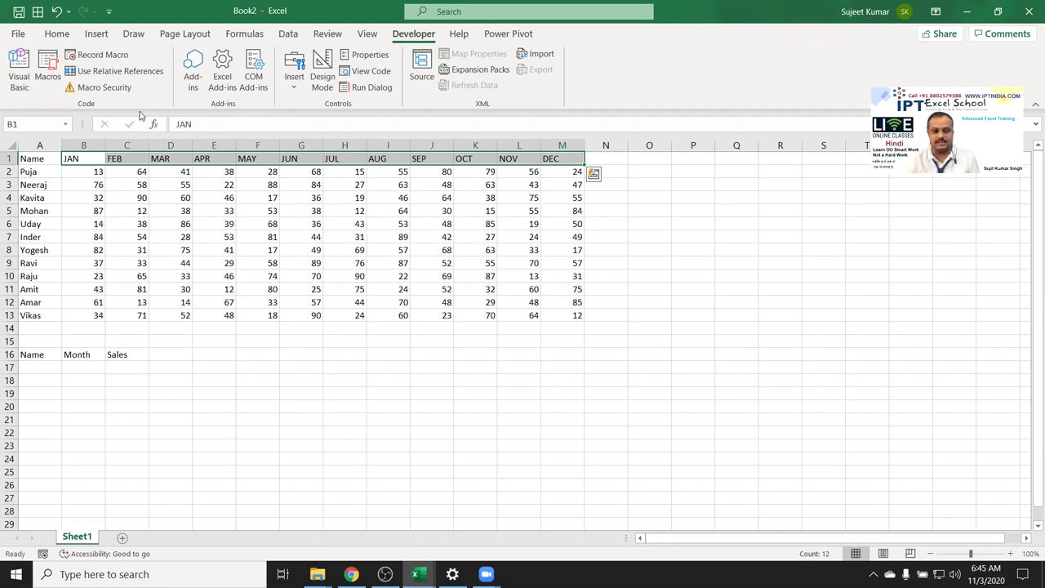
key(alt+F11)
Step: Replace the loop limit 13 with Range("XFD1").End(xlToLeft).Column and close with Next i
double_click(321, 101)
text(range("XFD1").end)
key(Tab)
text(()
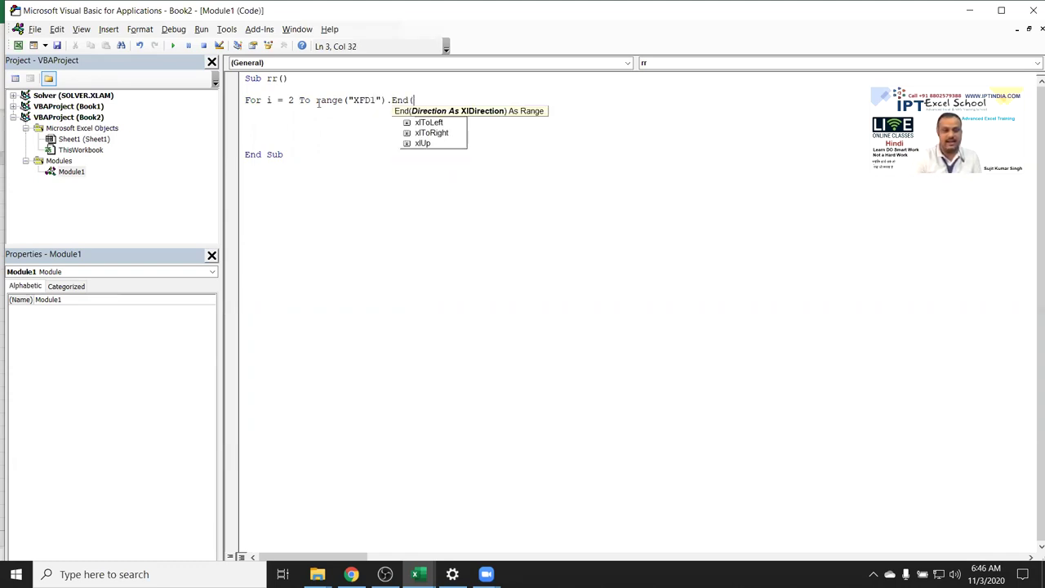
key(Down)
key(Down)
key(Down)
key(Down)
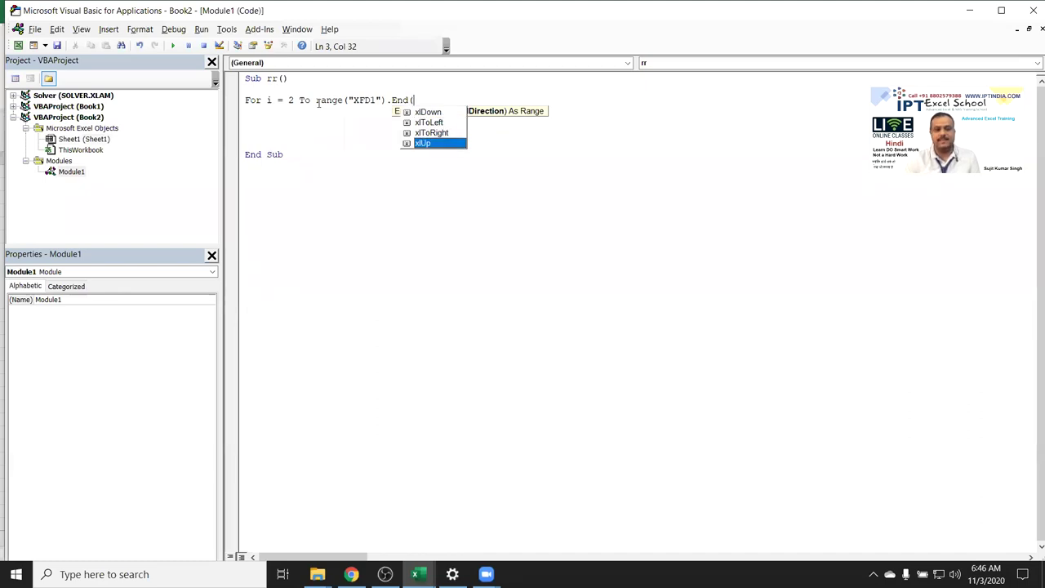
key(Up)
key(Up)
key(Tab)
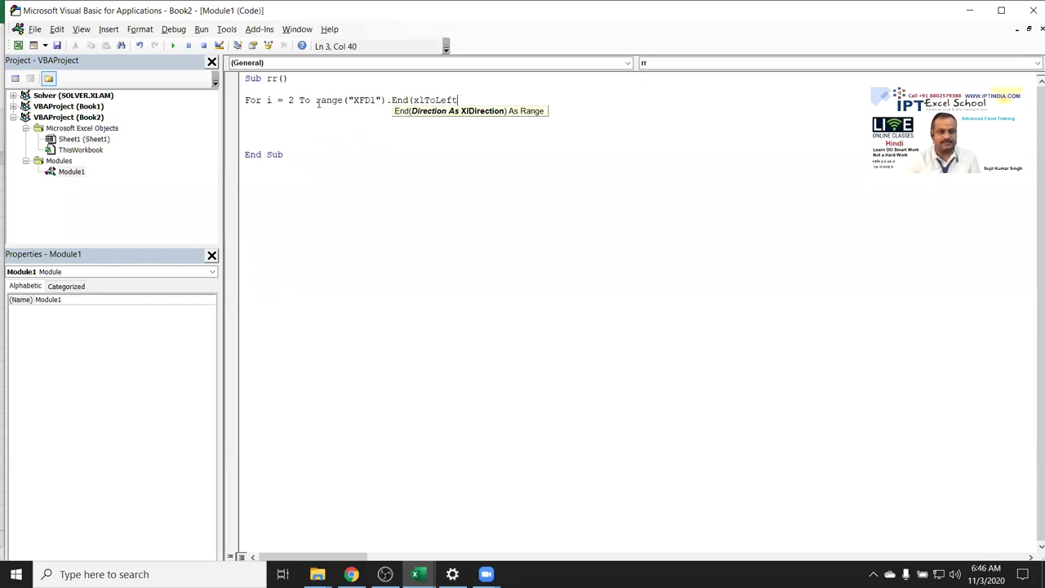
text().cl)
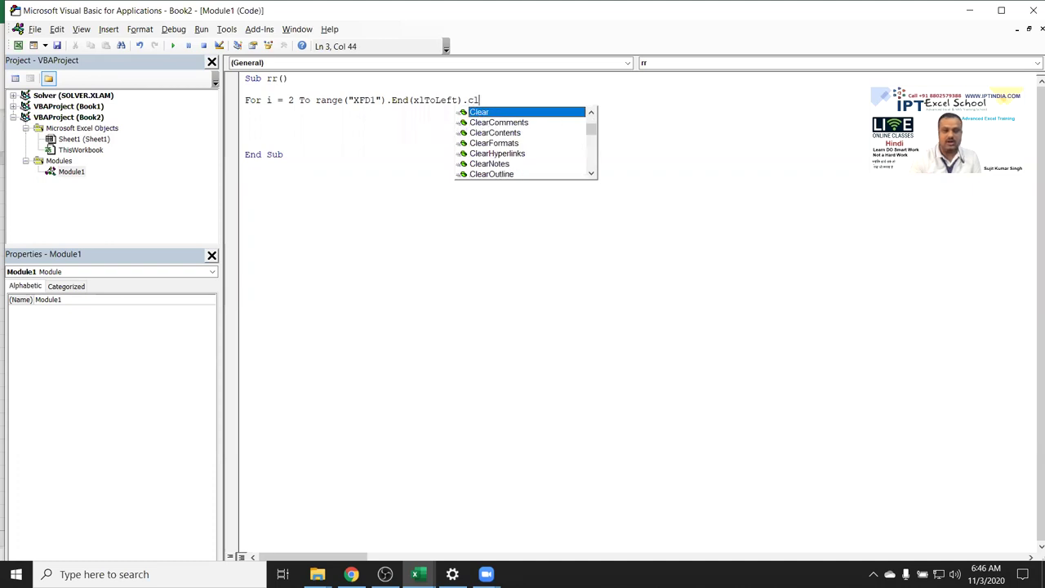
key(BackSpace)
text(ol)
key(Tab)
key(Return)
key(Return)
key(Return)
text(next )
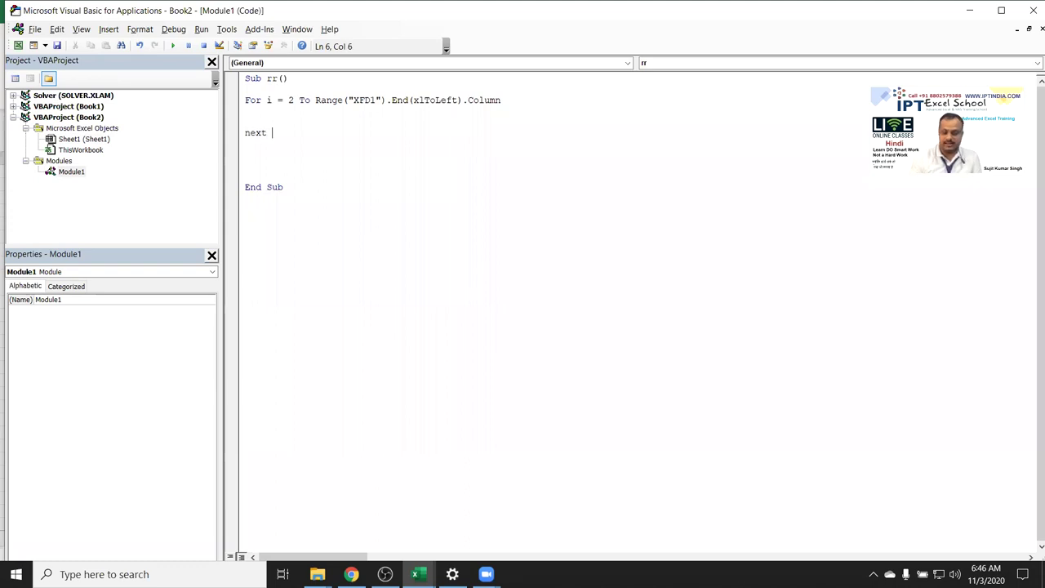
text(i)
Step: Verify on the worksheet which column is the last used one in row 1
click(244, 111)
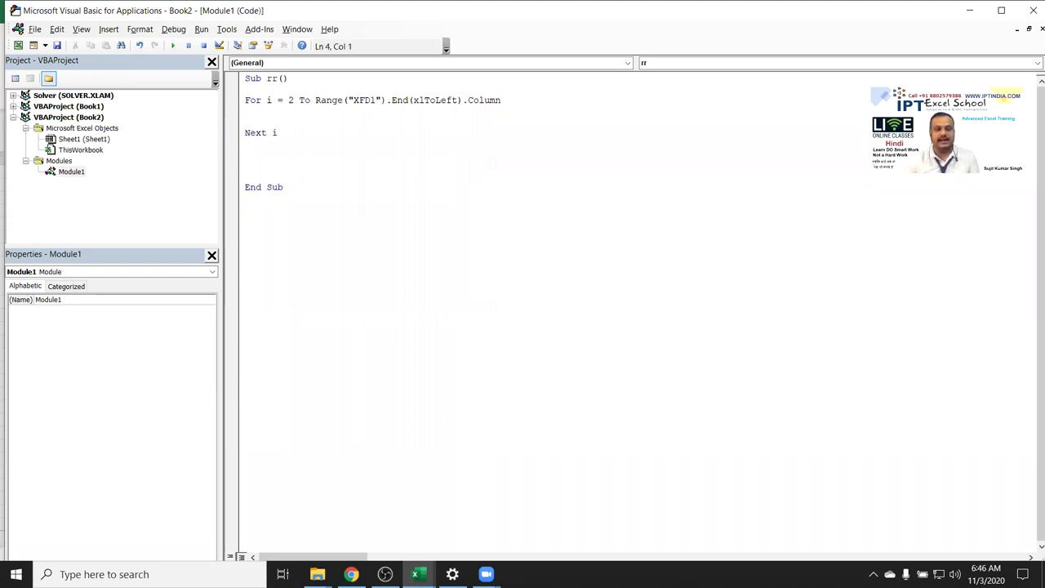
key(alt+F11)
key(Right)
key(Right)
key(Right)
key(Right)
key(Right)
key(Right)
key(Right)
key(Right)
key(Right)
key(Right)
key(Right)
key(ctrl+Right)
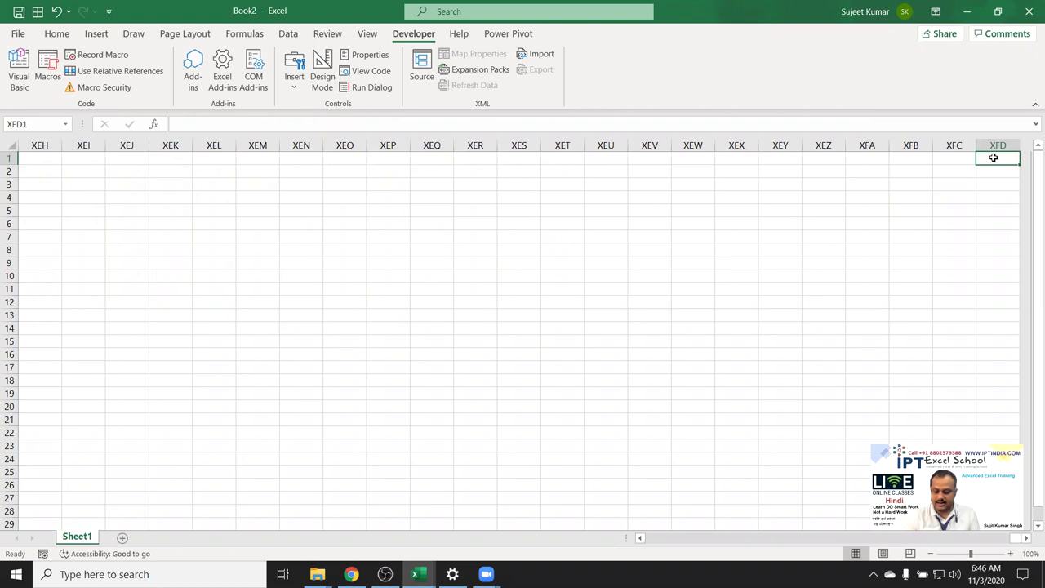
Step: Return to A1 on the worksheet and add blank lines inside the For loop
key(ctrl+Left)
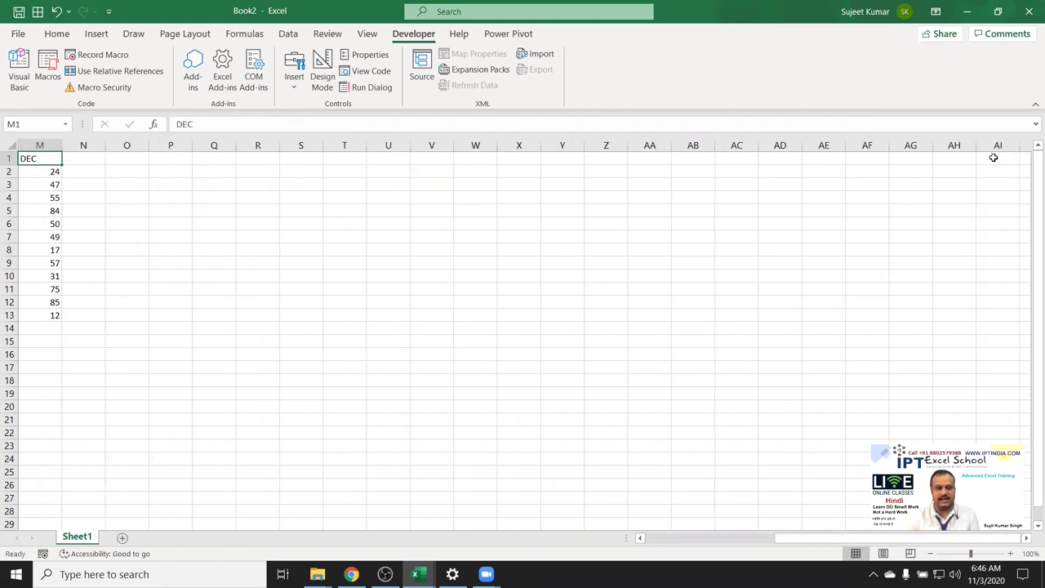
scroll(994, 158, left, 1)
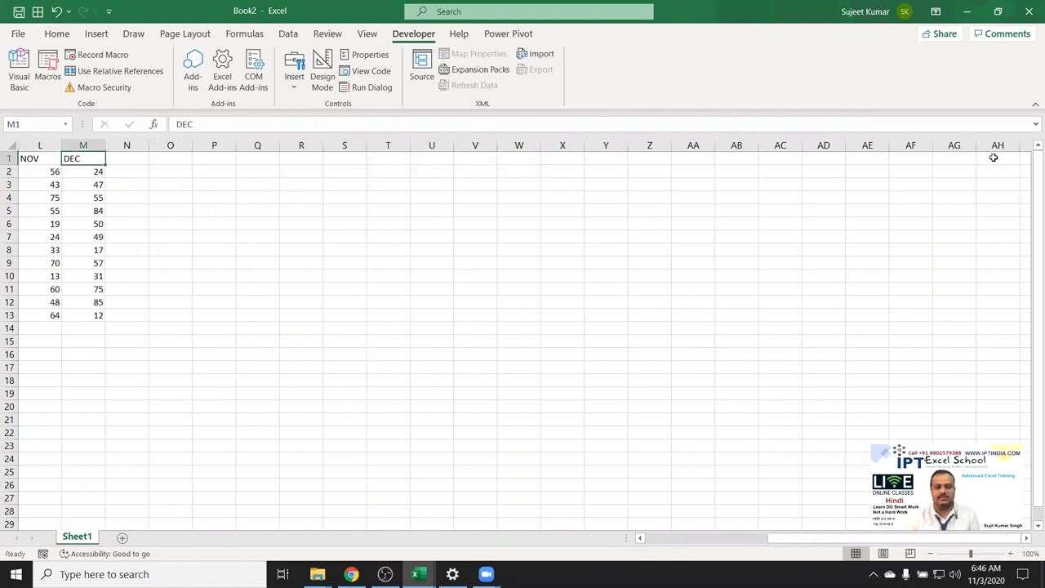
key(ctrl+Left)
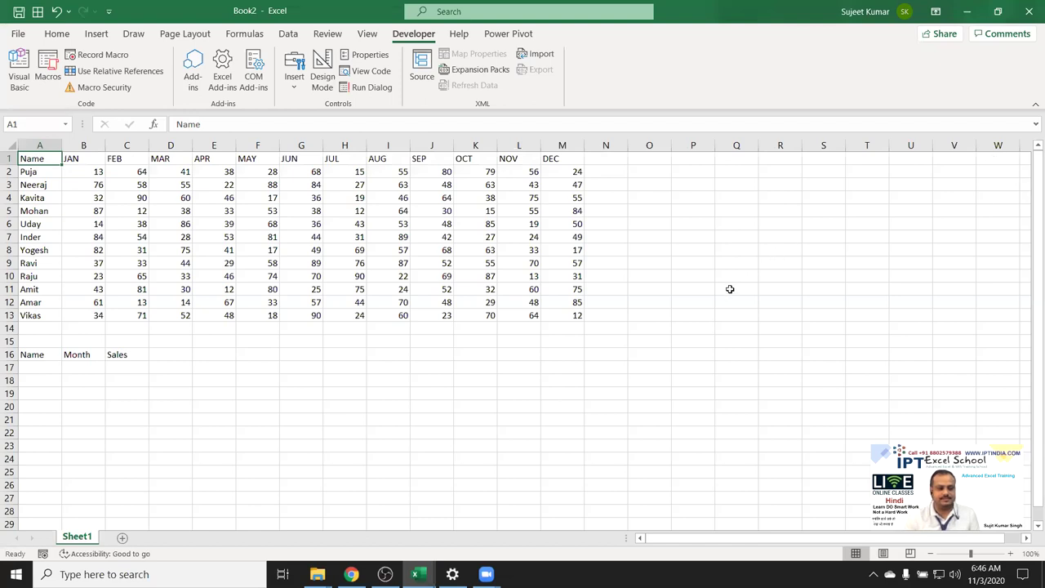
click(47, 370)
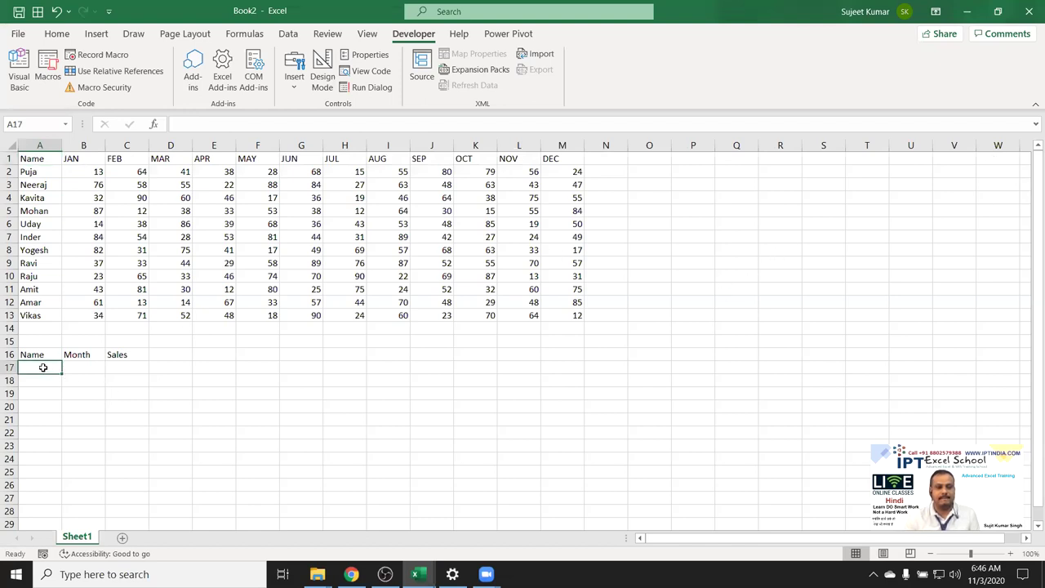
key(alt+F11)
key(Return)
key(Return)
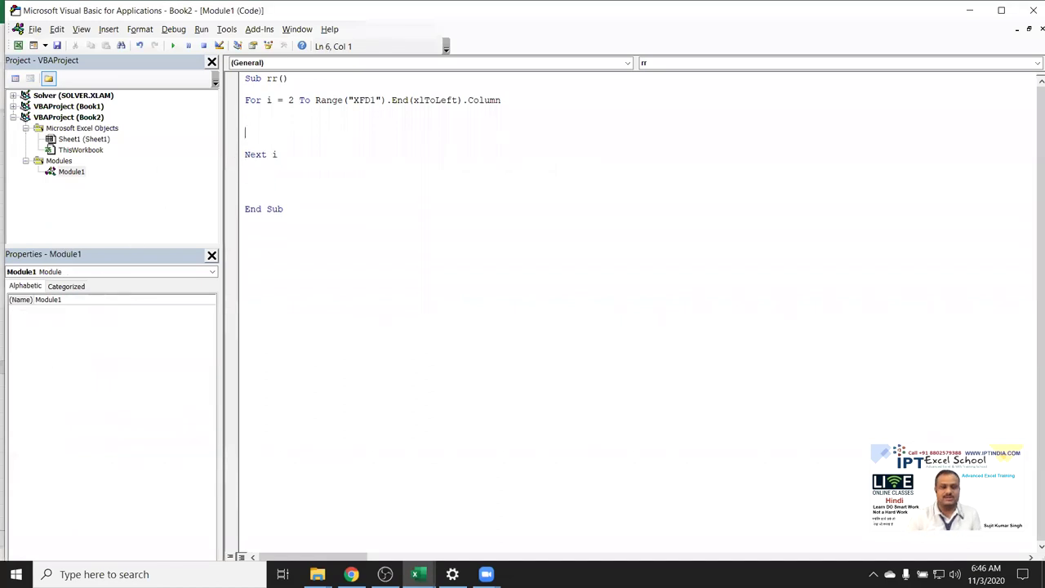
key(alt+F11)
Step: Begin a range("A2:A13 reference on the loop's blank line 5
drag(33, 172, 29, 315)
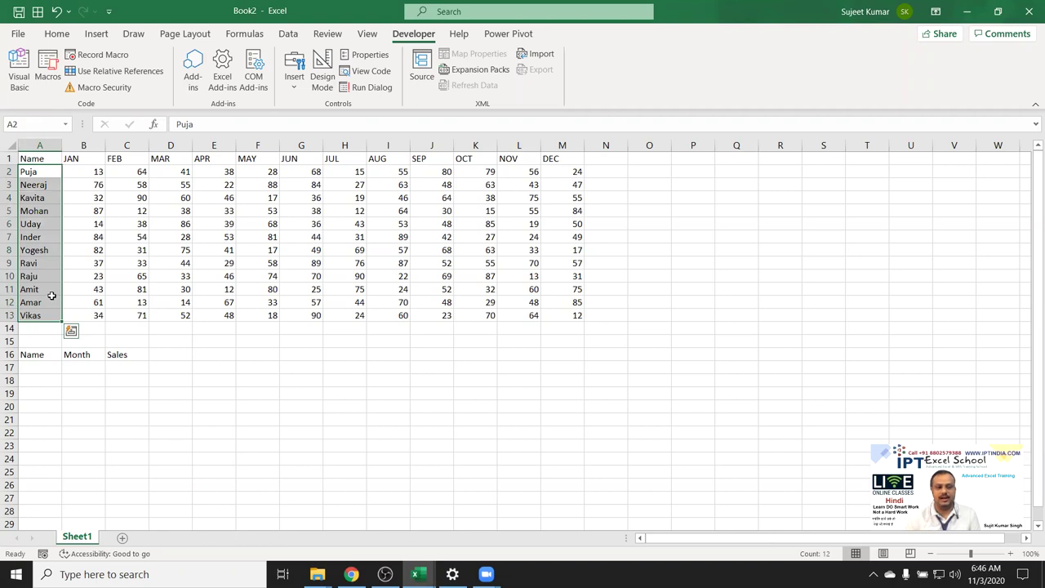
key(alt)
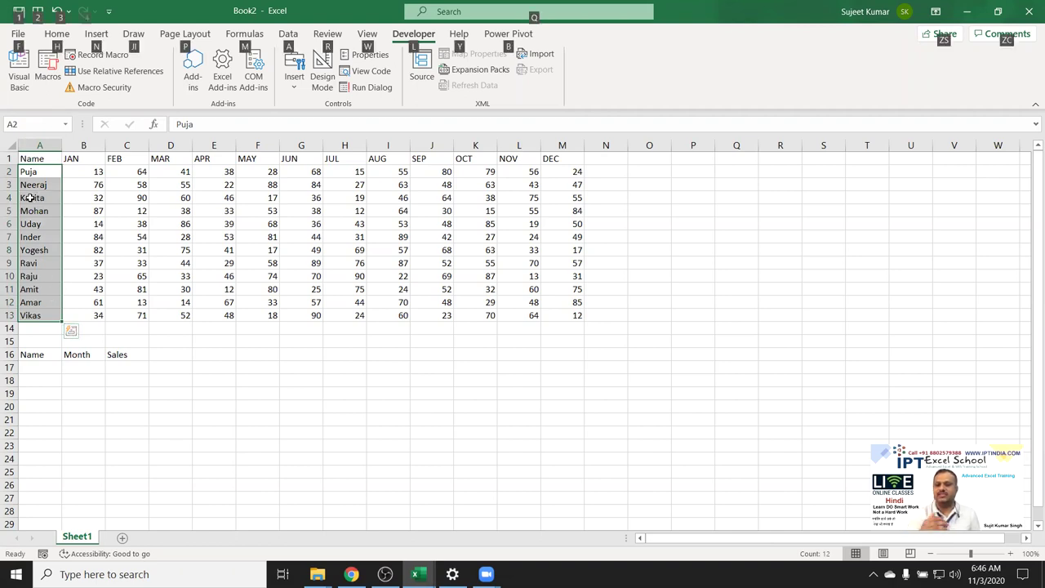
key(alt+F11)
key(Up)
text(range)
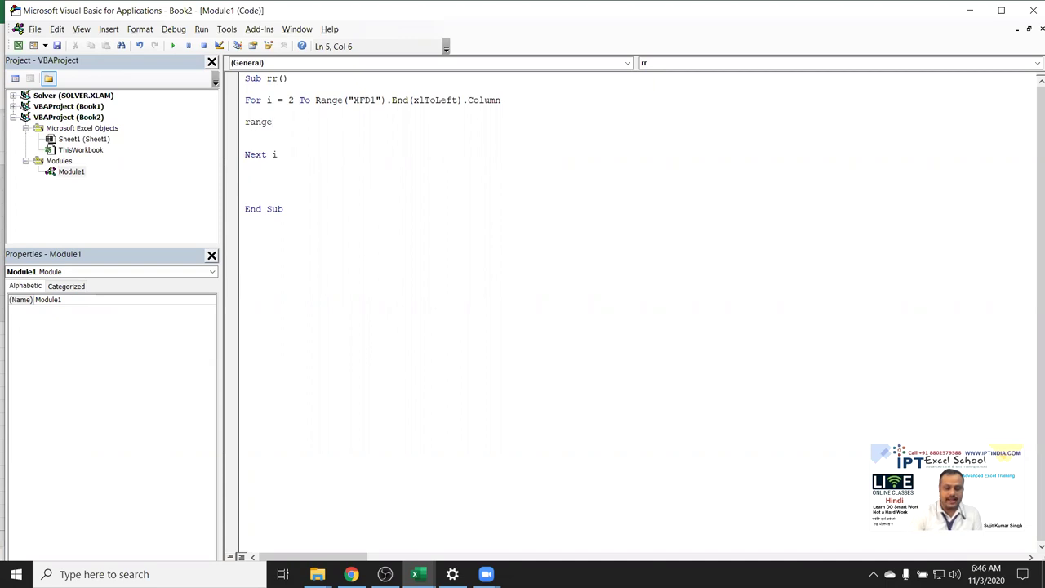
text(("A2:A13)
Step: Complete the line as Range("A2:A13").Copy
key(alt+F11)
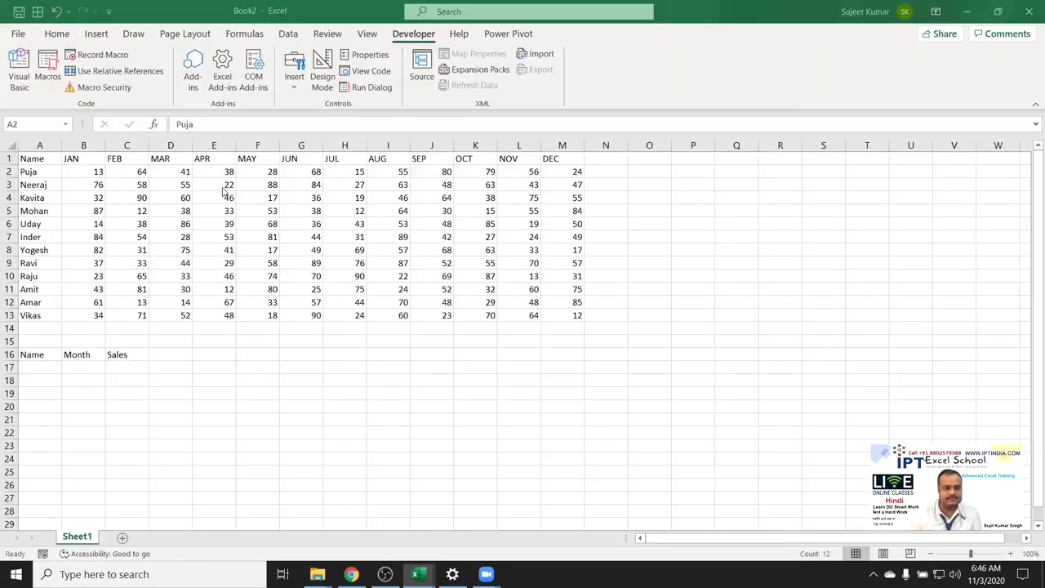
key(alt+F11)
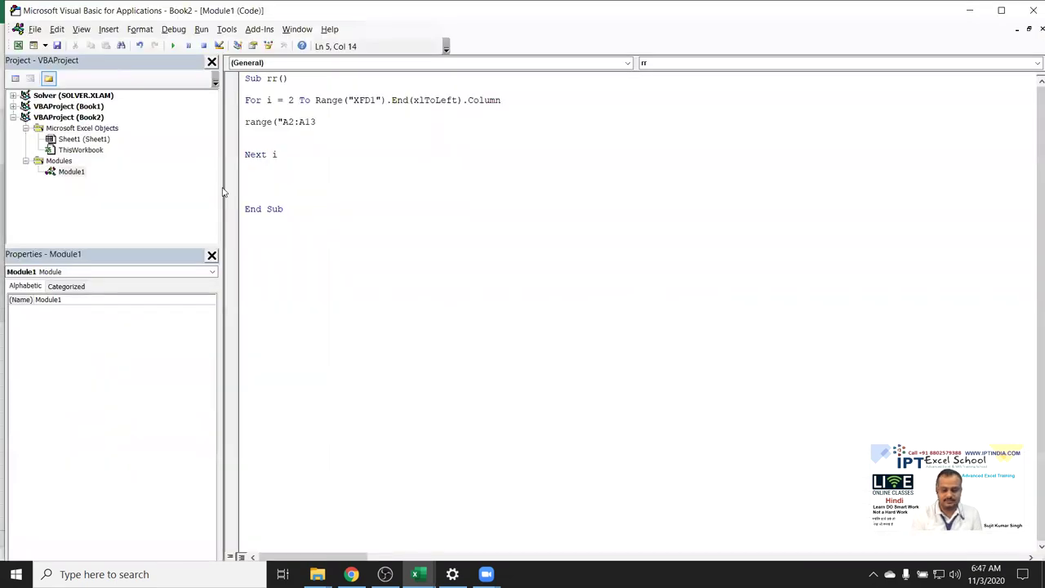
text(").copy)
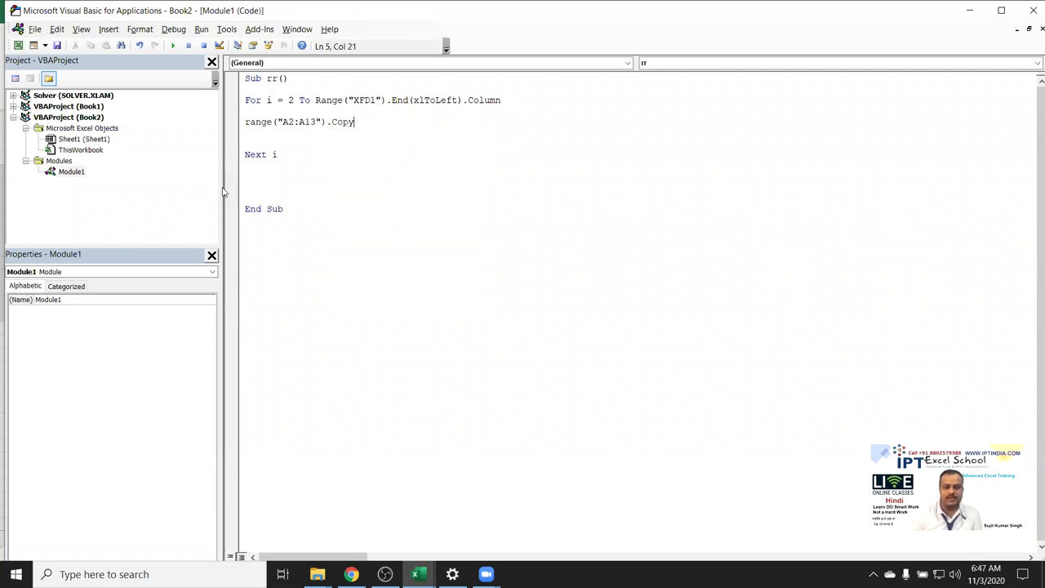
key(Return)
Step: Add Range("a65000").End(xlUp).Offset(1,0).PasteSpecial to paste below column A's last entry
text(range("a65000").end)
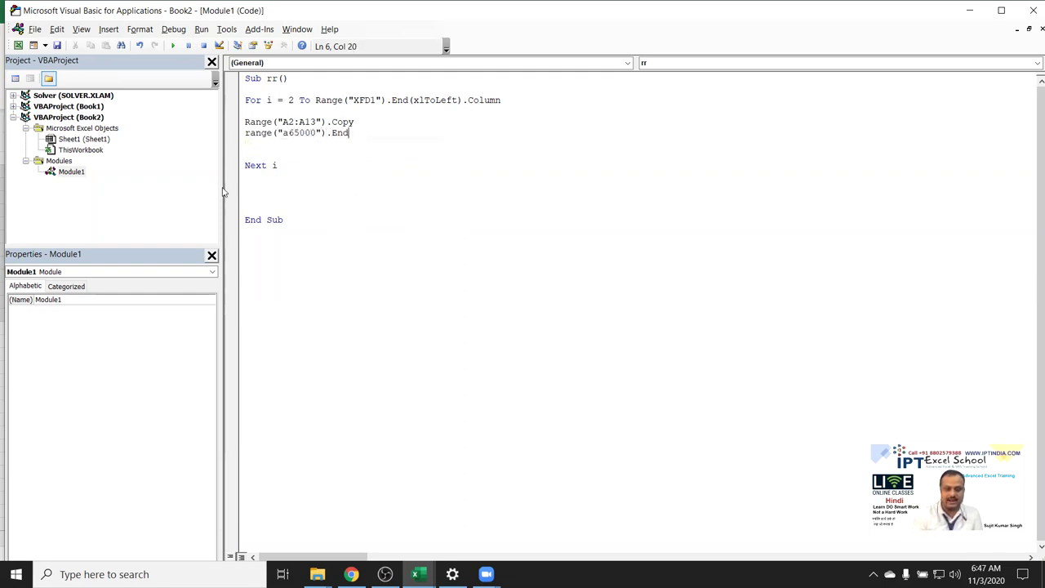
text(()
key(Down)
key(Down)
key(Down)
key(Down)
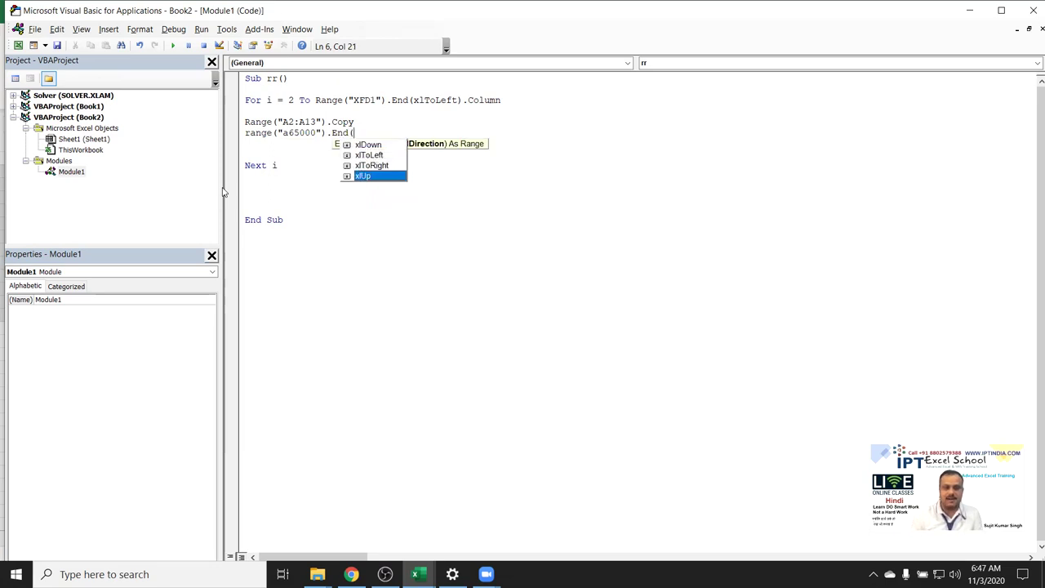
key(Tab)
text().of)
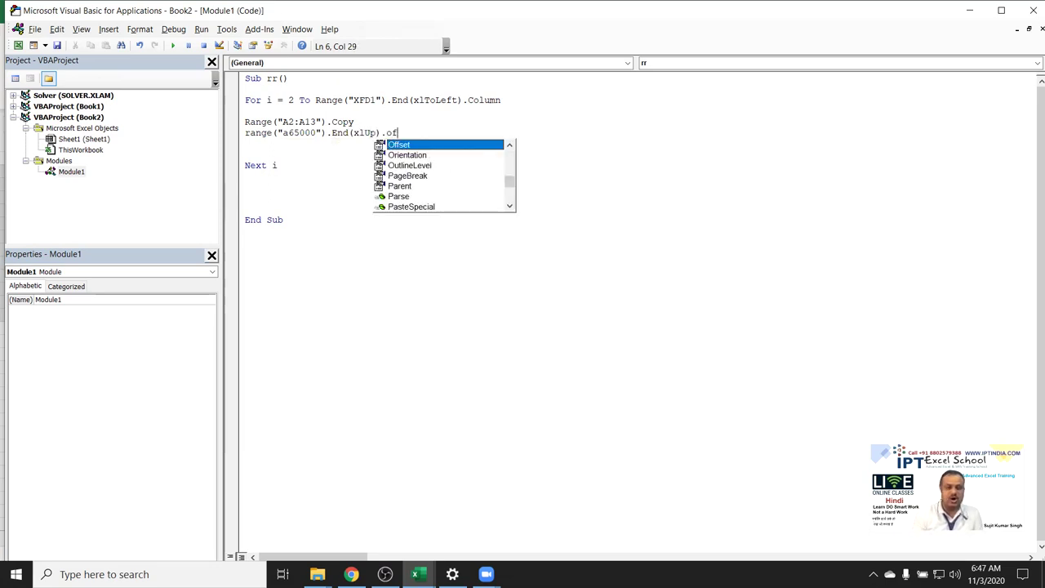
key(Tab)
text((1,0).)
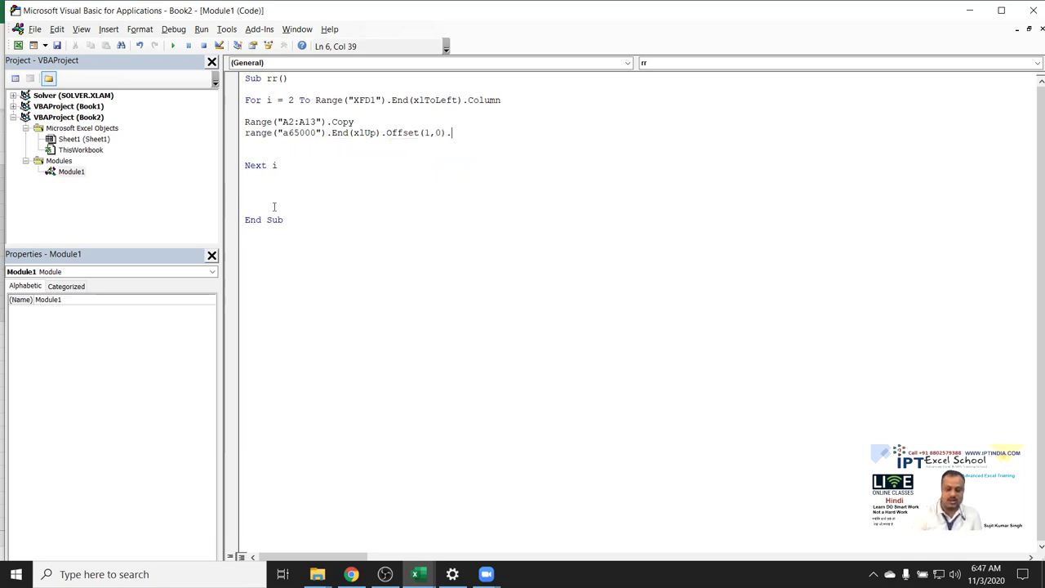
text(p)
key(Down)
key(Down)
Step: Back on the worksheet, select A17, the first empty Name cell
key(Down)
key(Tab)
key(Return)
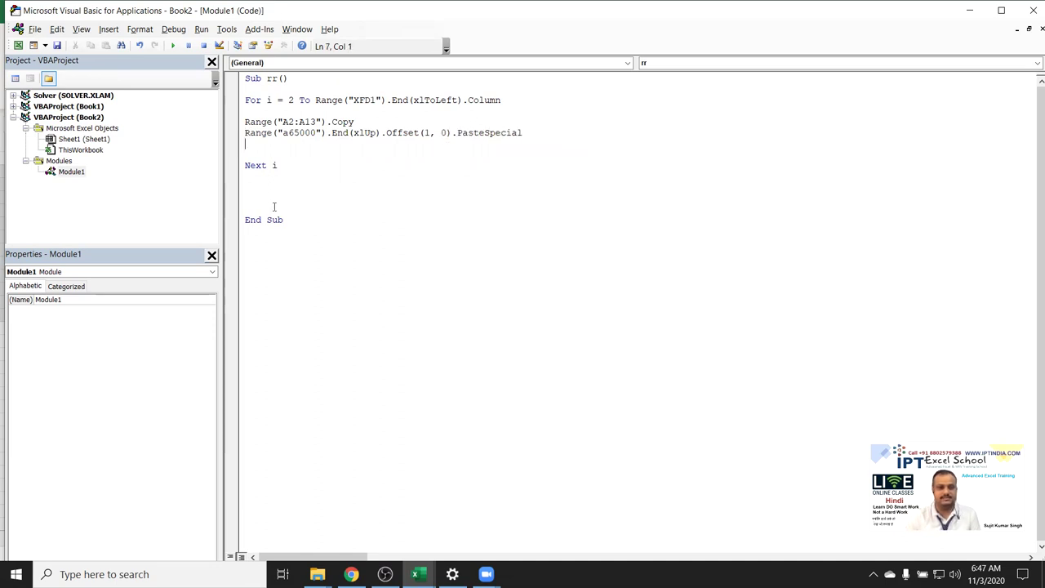
key(Left)
key(alt+F11)
key(Down)
click(35, 367)
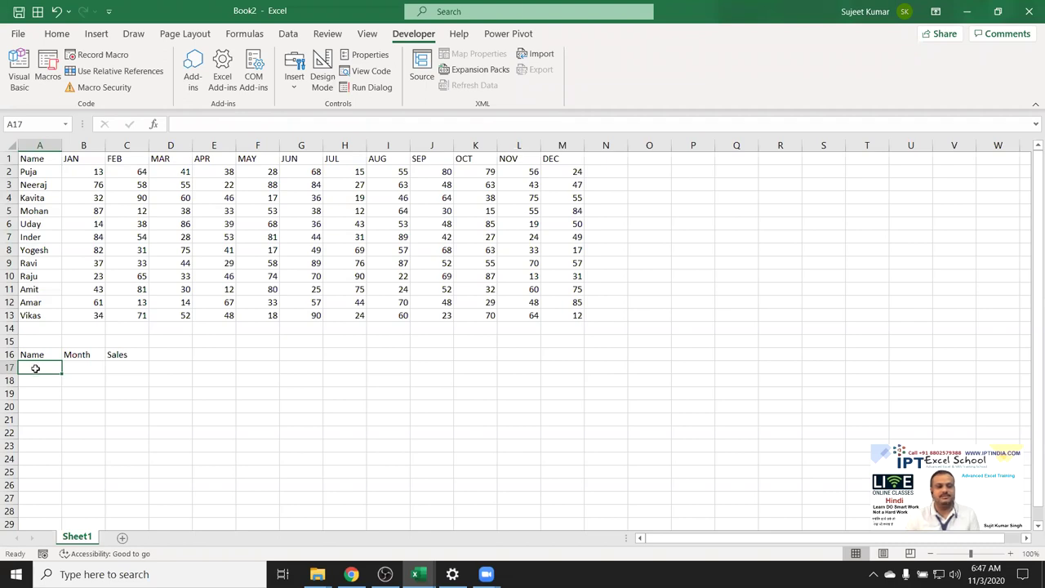
Step: Locate B17 on the worksheet, then begin a range( statement on line 7
key(alt+F11)
click(356, 144)
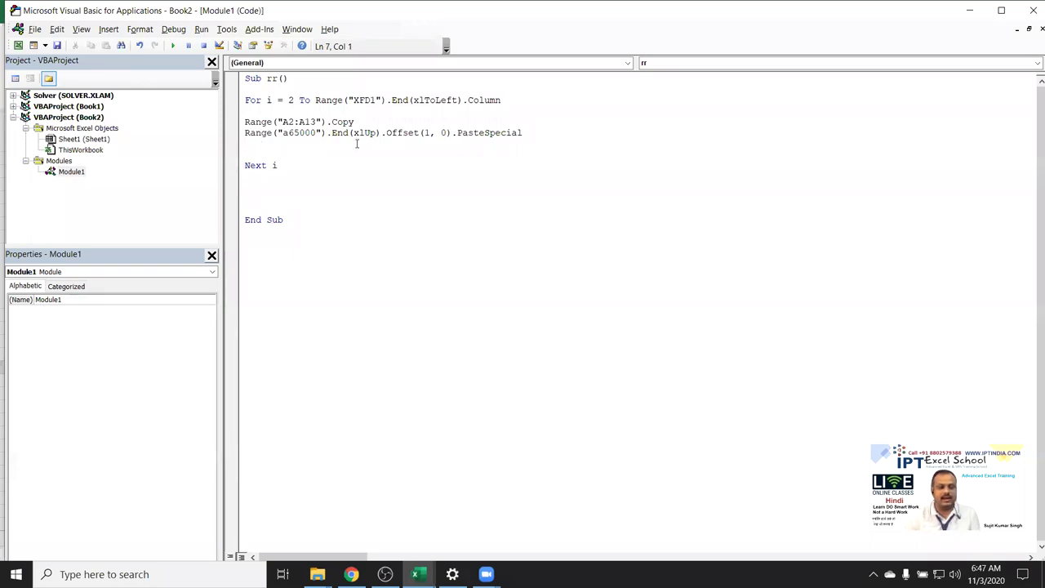
key(alt+F11)
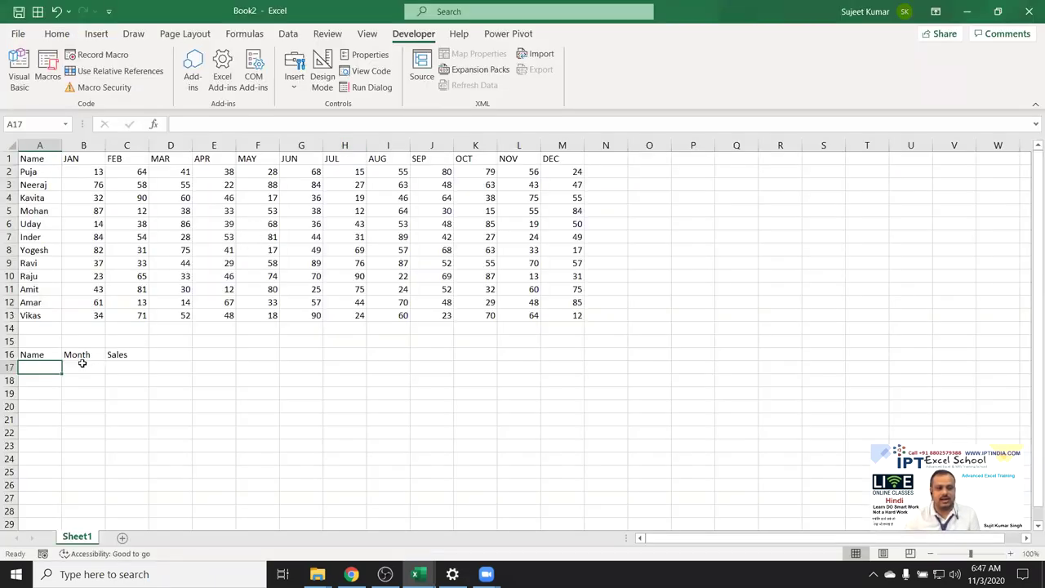
click(82, 363)
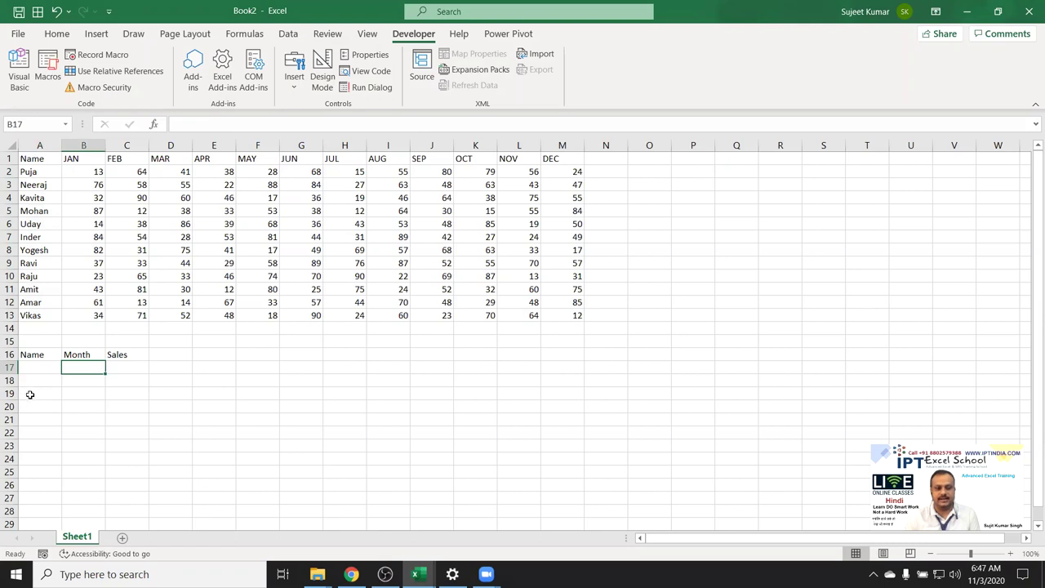
key(alt+F11)
text(range()
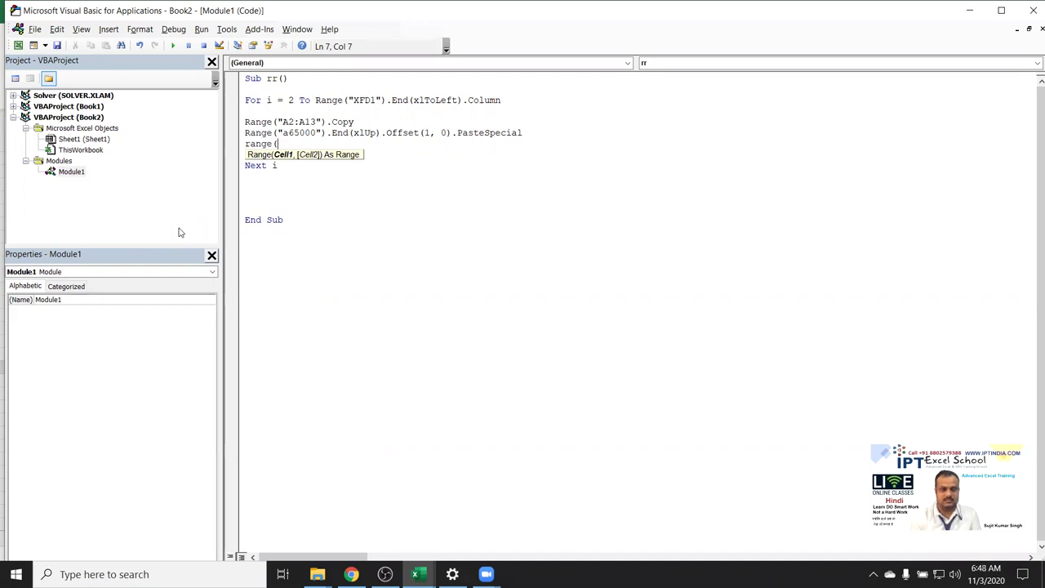
Step: Add a line Range("A65000").End(xlUp).Offset(0,1).Select to select the cell beside column A's last name
key(BackSpace)
key(BackSpace)
key(BackSpace)
key(BackSpace)
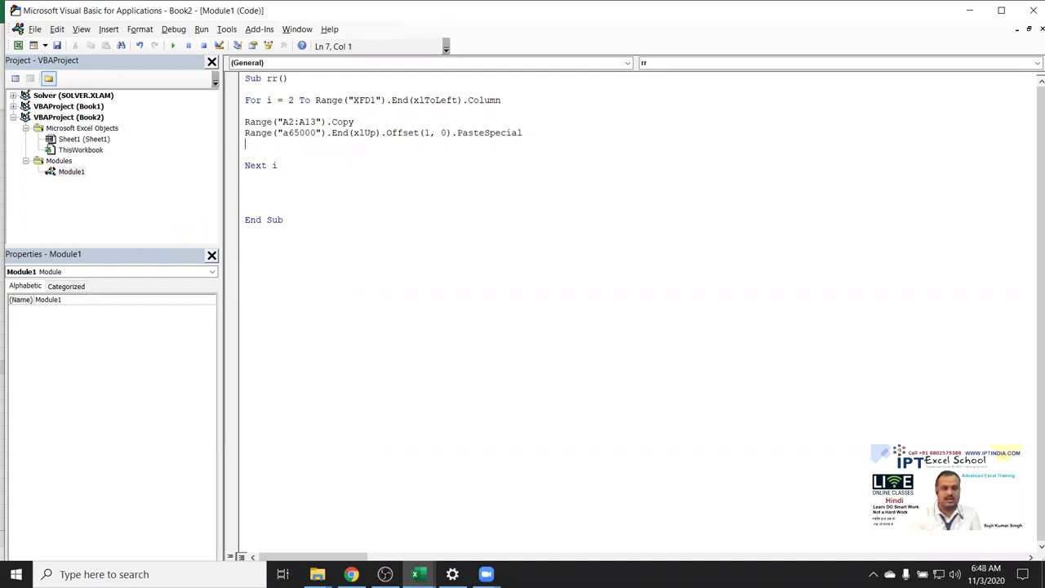
key(BackSpace)
key(BackSpace)
key(BackSpace)
text(1)
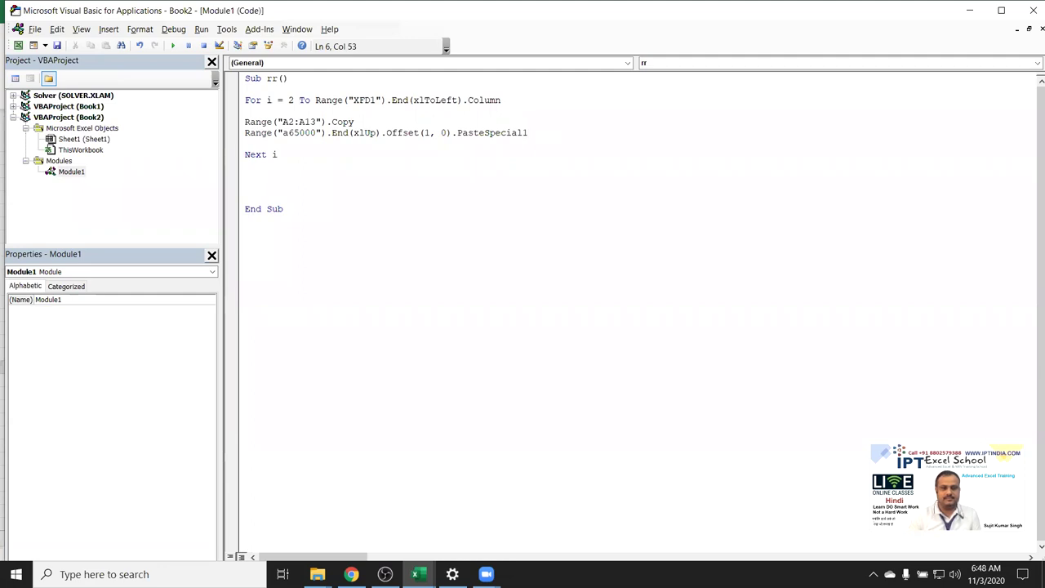
key(Return)
text(range("A65000")
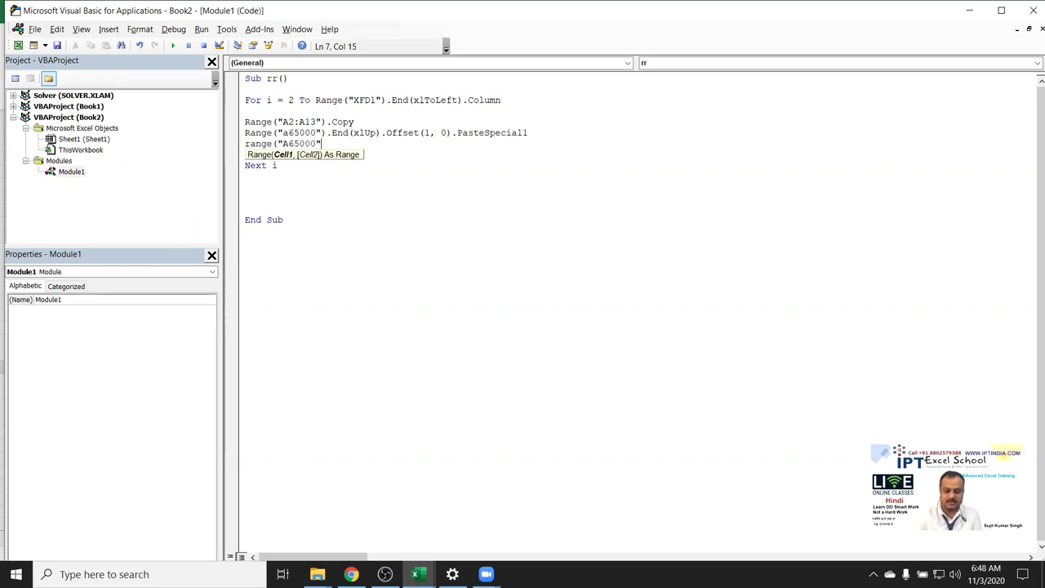
text().en)
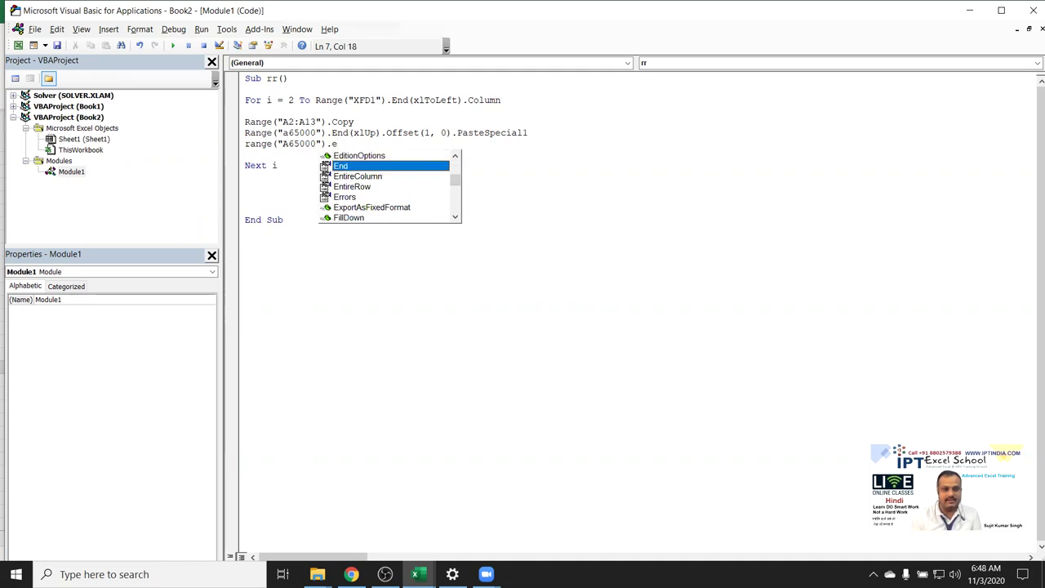
key(Tab)
text((xlu)
key(Tab)
text())
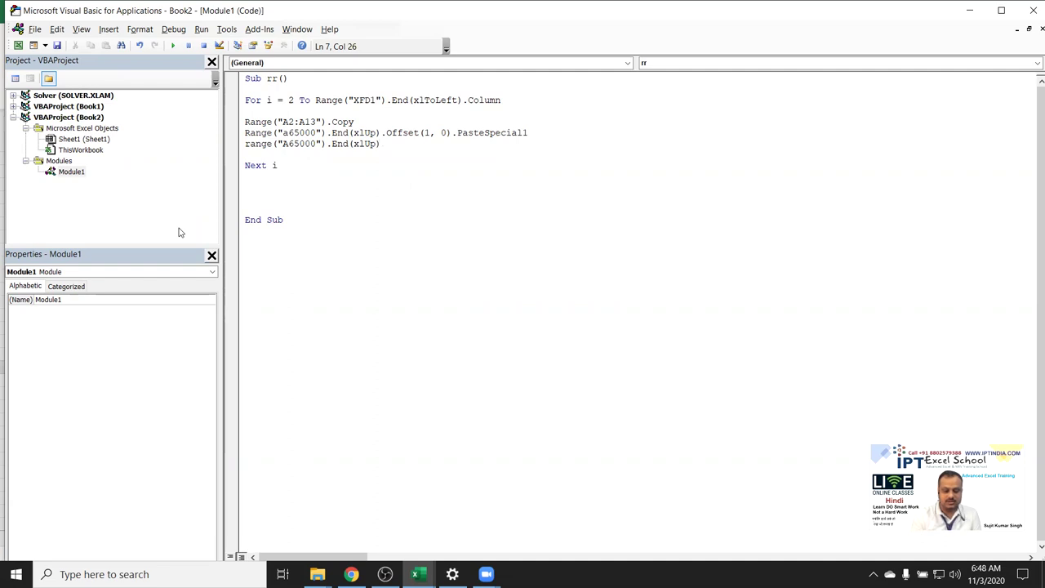
text(.of)
key(Tab)
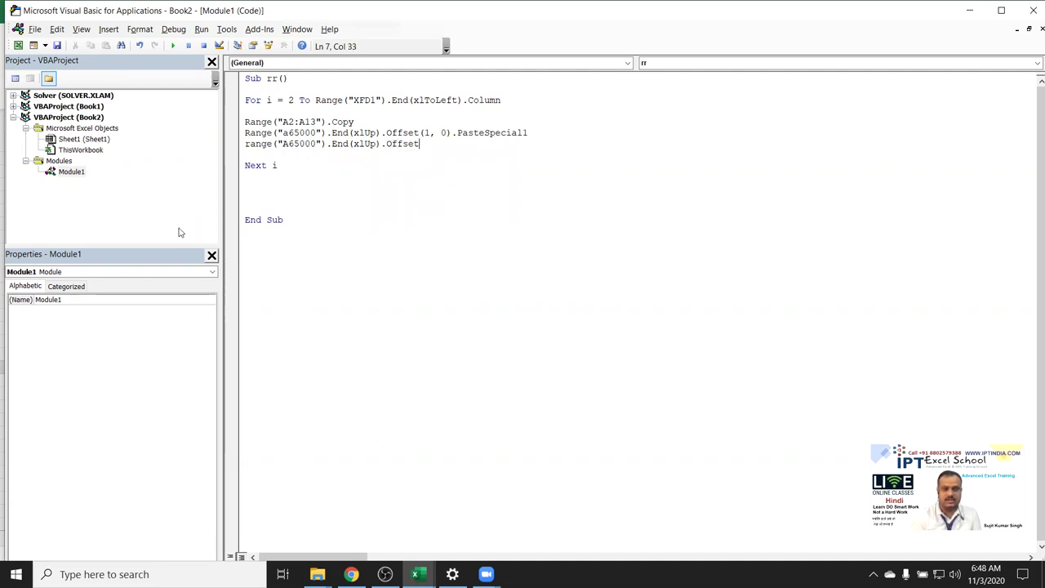
text((0,1)
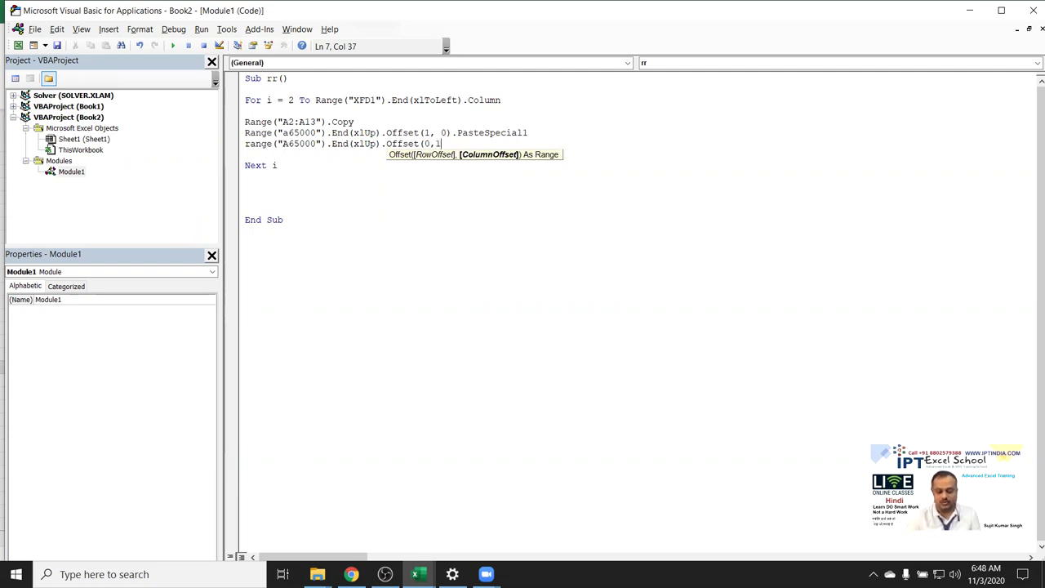
text().se)
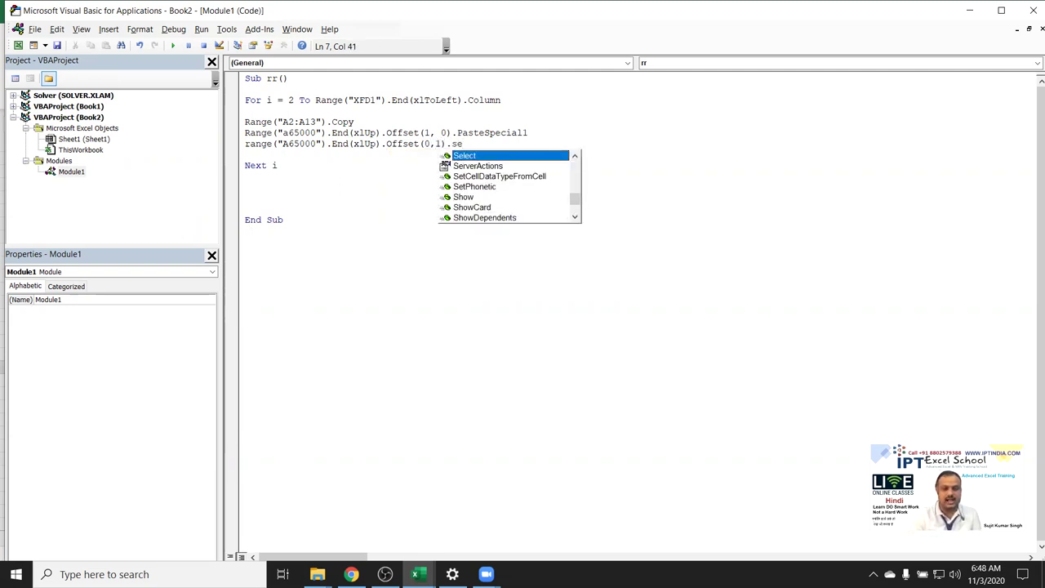
key(Return)
Step: Add line 8: Range(ActiveCell, ActiveCell.End(xlUp).Offset(1,0)).Value = Cells(1,i).Value
text(r)
text(ange)
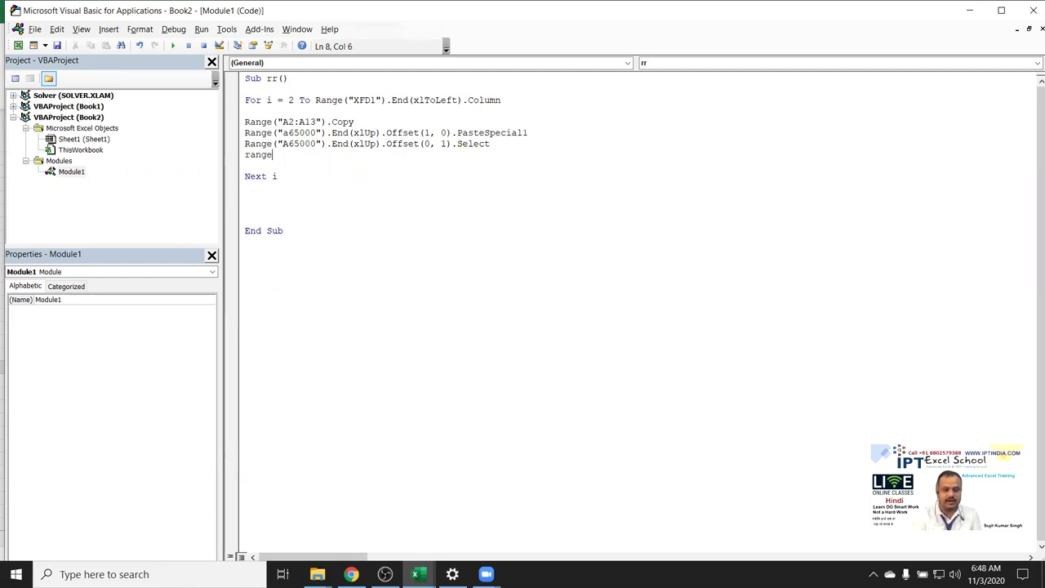
text(()
text("Activec)
key(BackSpace)
key(BackSpace)
key(BackSpace)
key(BackSpace)
key(BackSpace)
key(BackSpace)
key(BackSpace)
text(activecell)
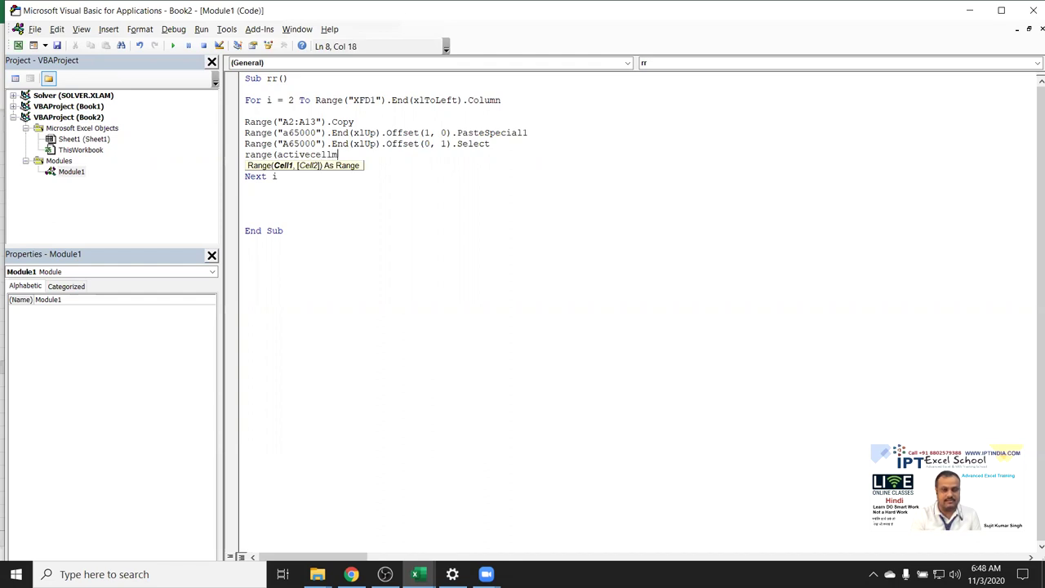
text(,a)
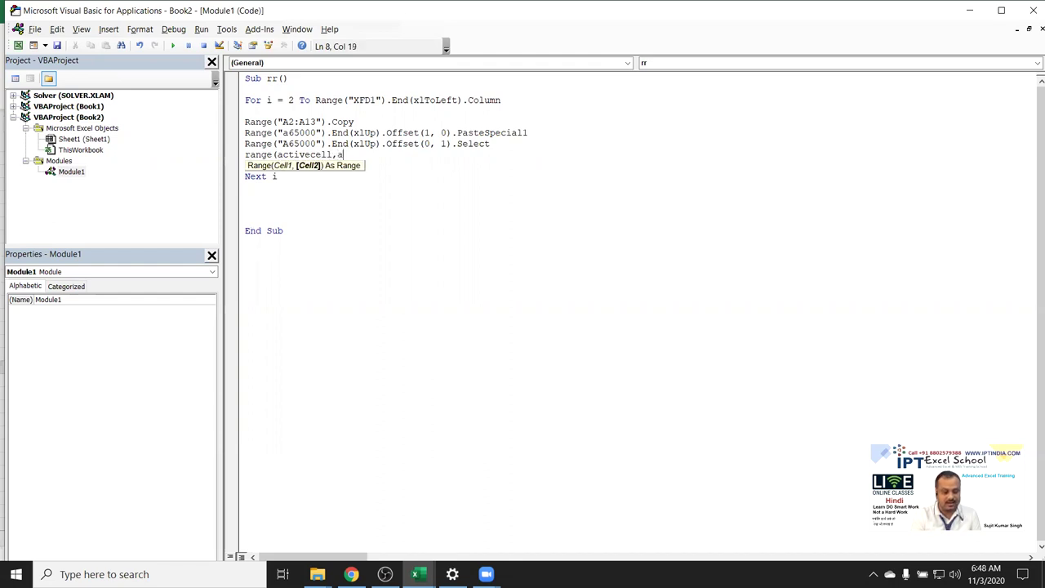
text(ctivecell.e)
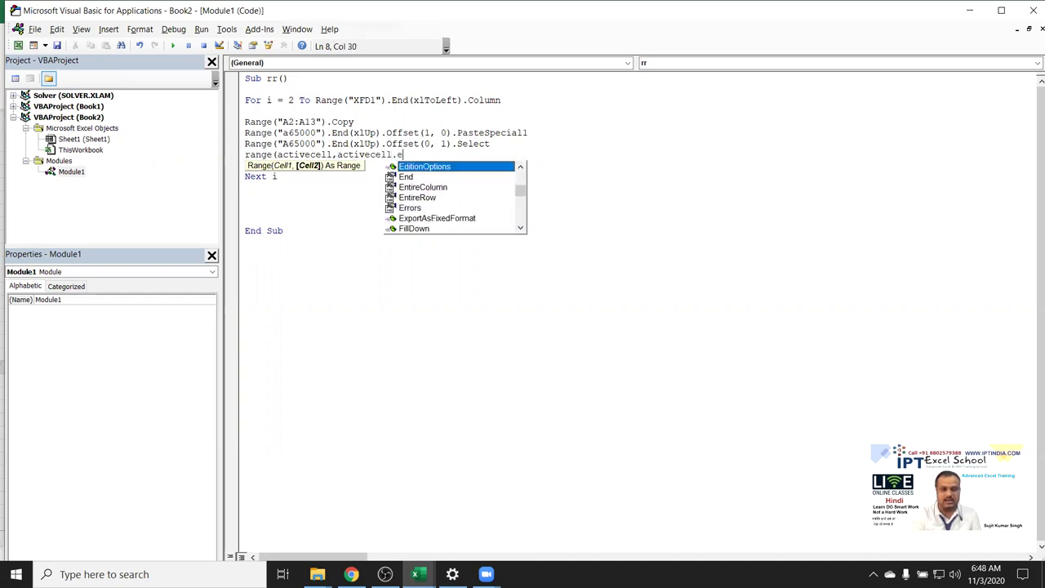
text(n)
key(Tab)
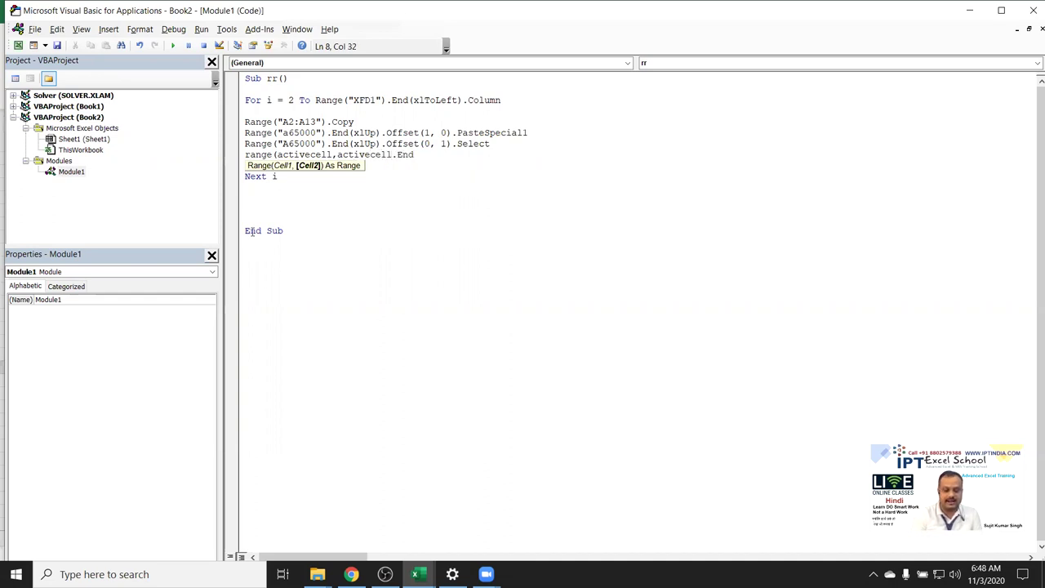
text(()
key(Down)
key(Down)
key(Down)
key(Down)
key(Tab)
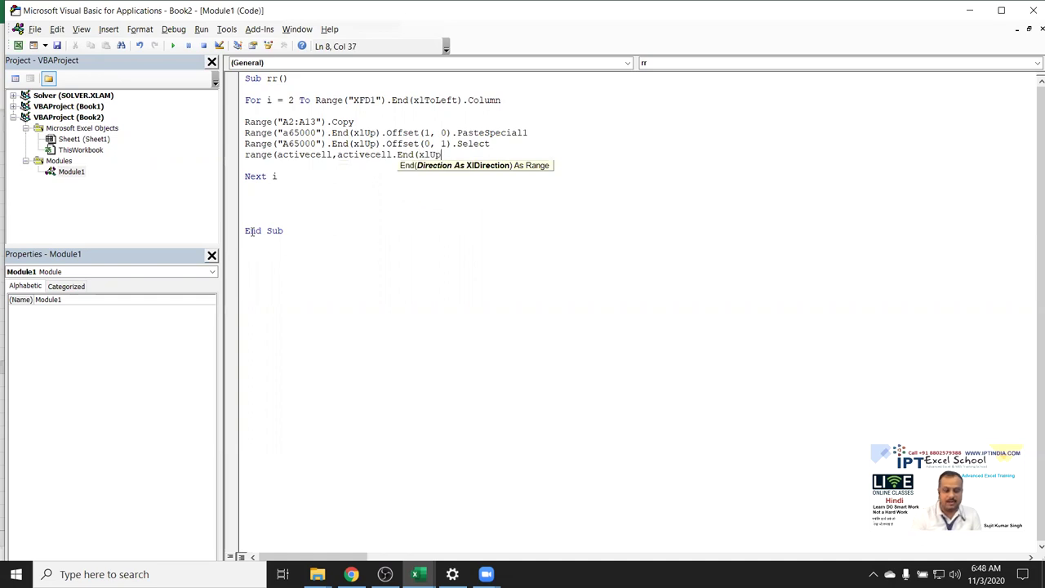
text().i)
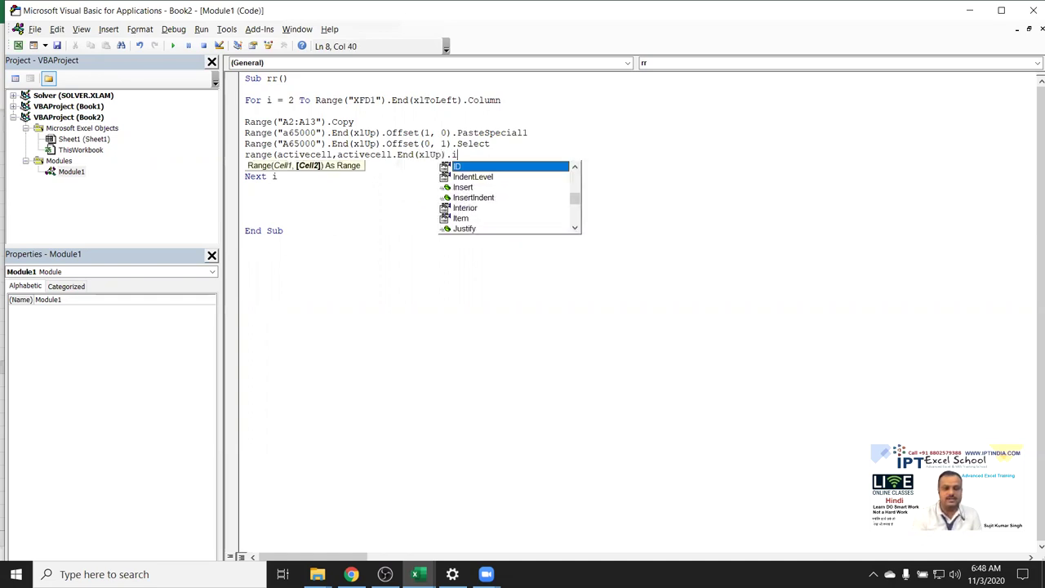
key(BackSpace)
text(of)
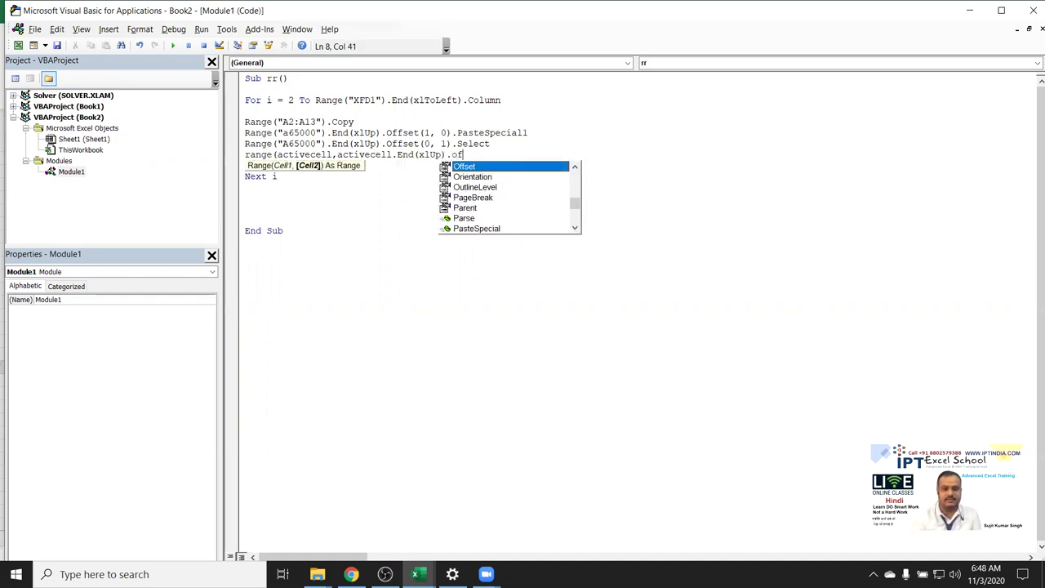
key(Tab)
text((1)
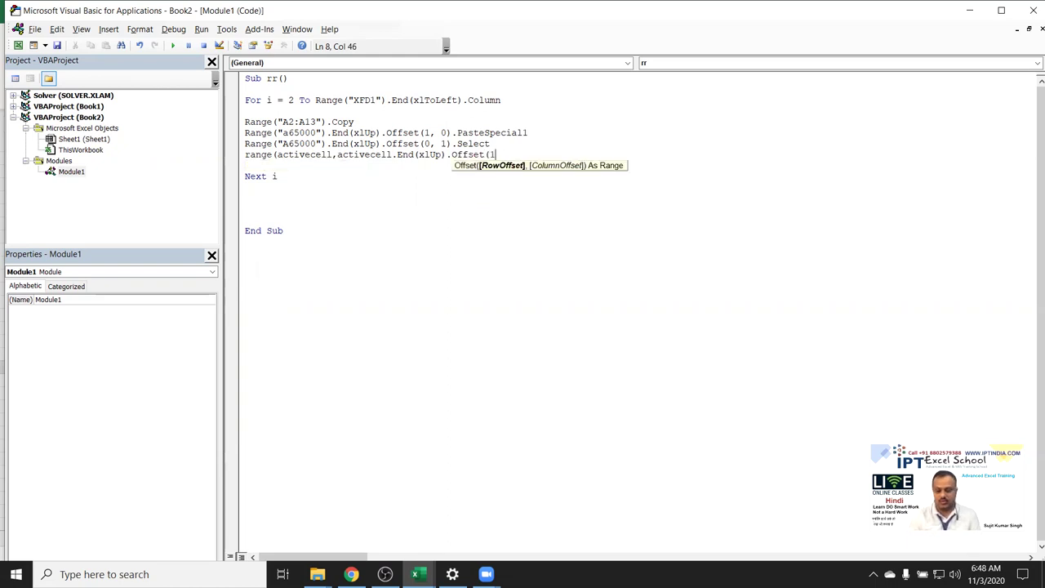
text(,0)))
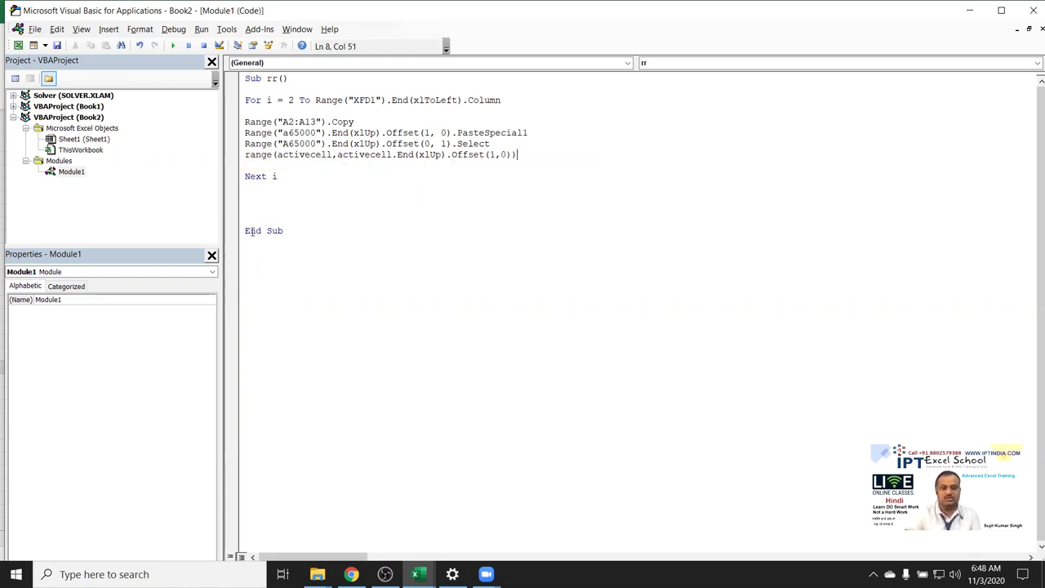
text(.v)
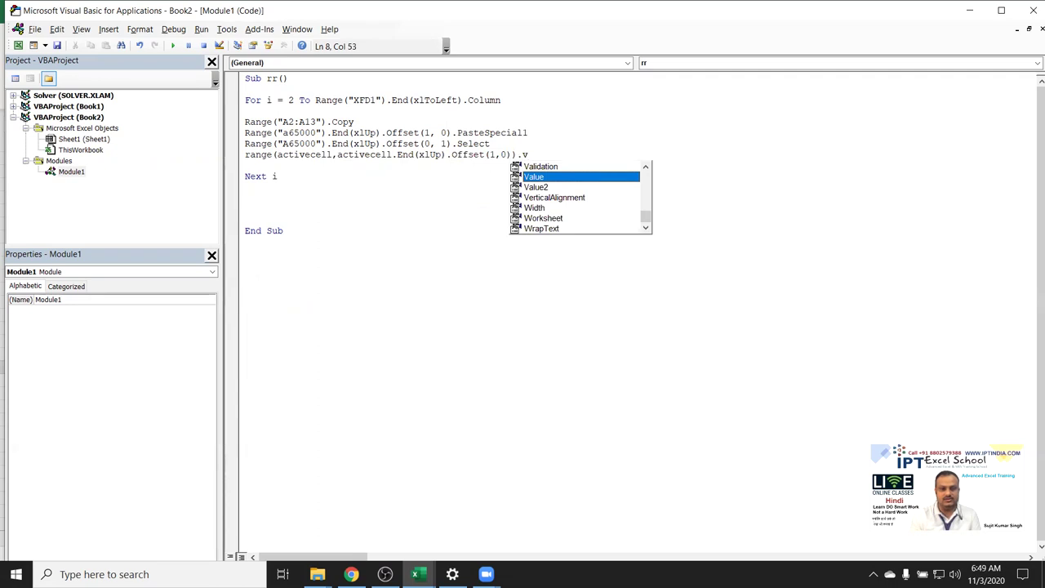
key(Tab)
text(= )
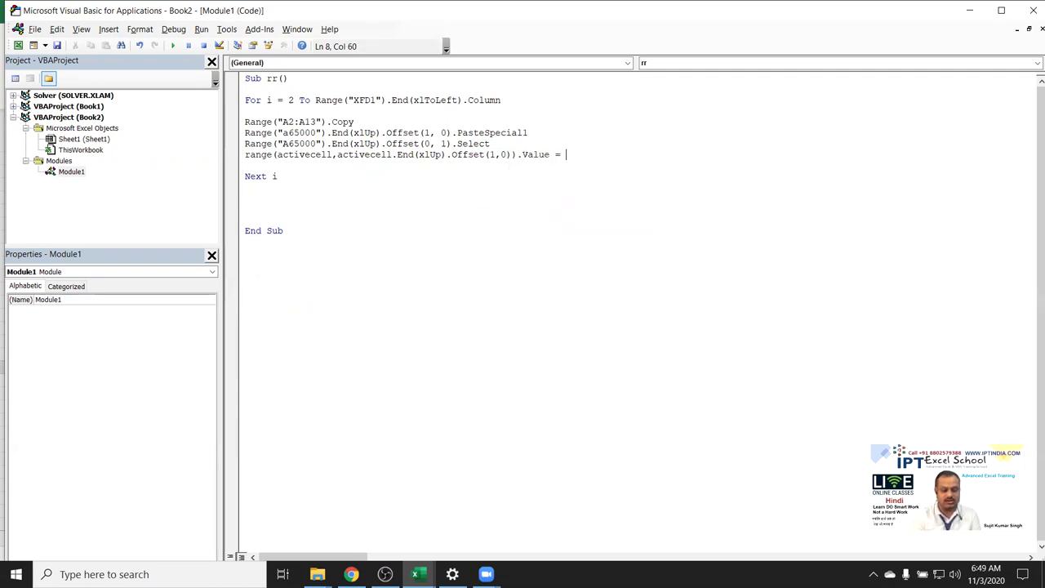
text(cells)
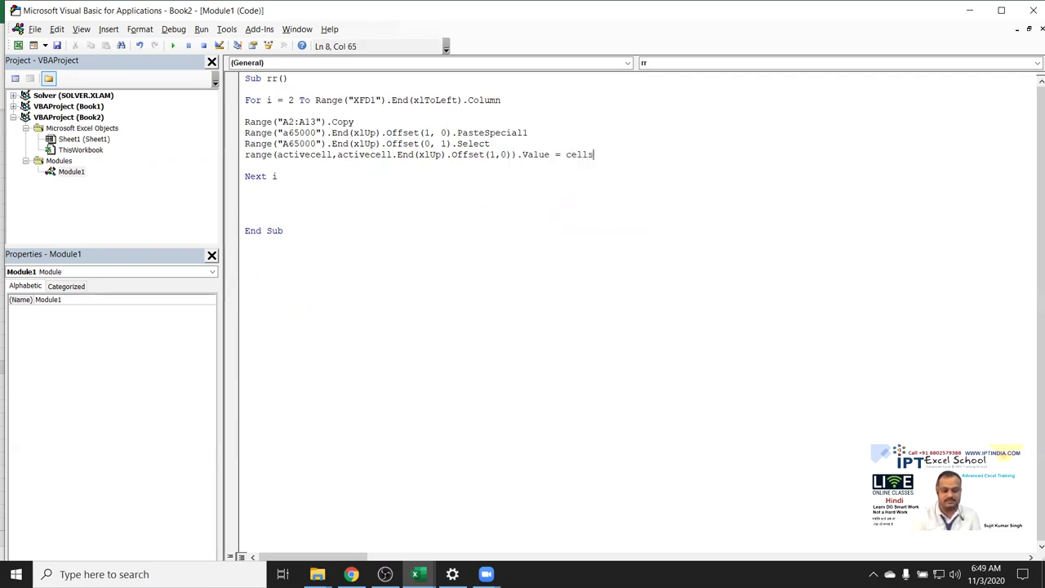
text(()
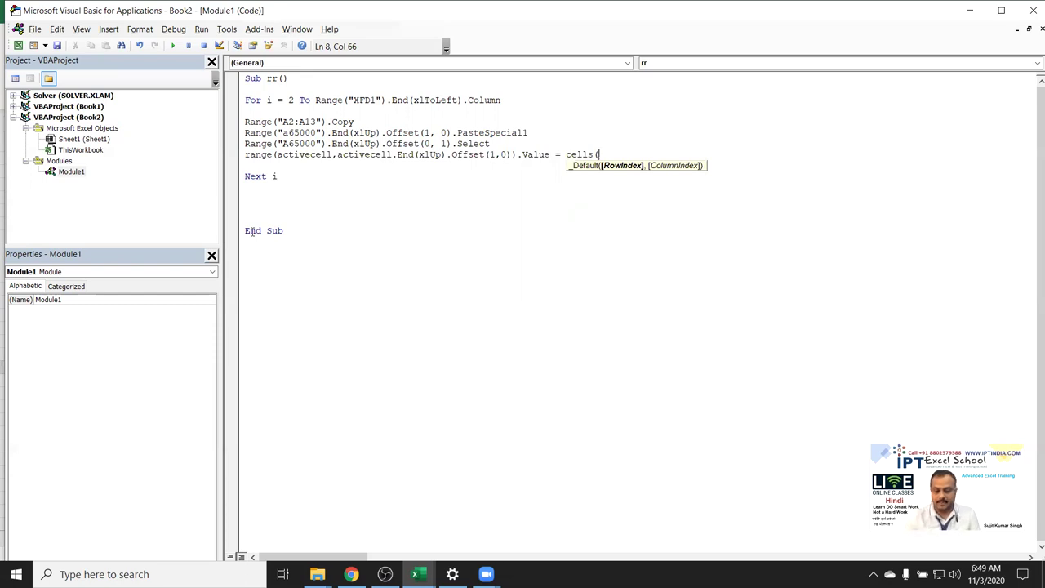
text(1,)
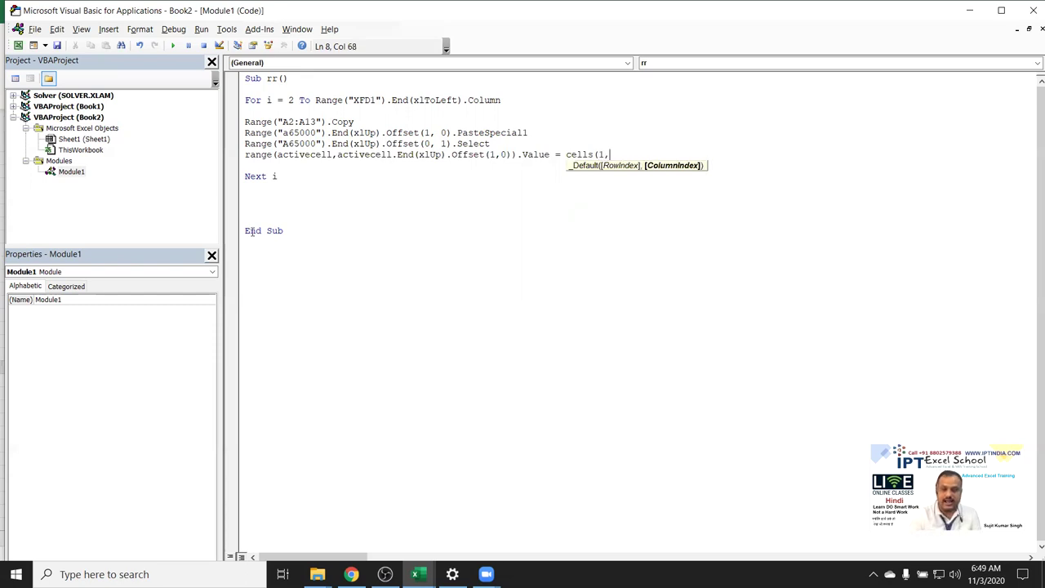
text(i))
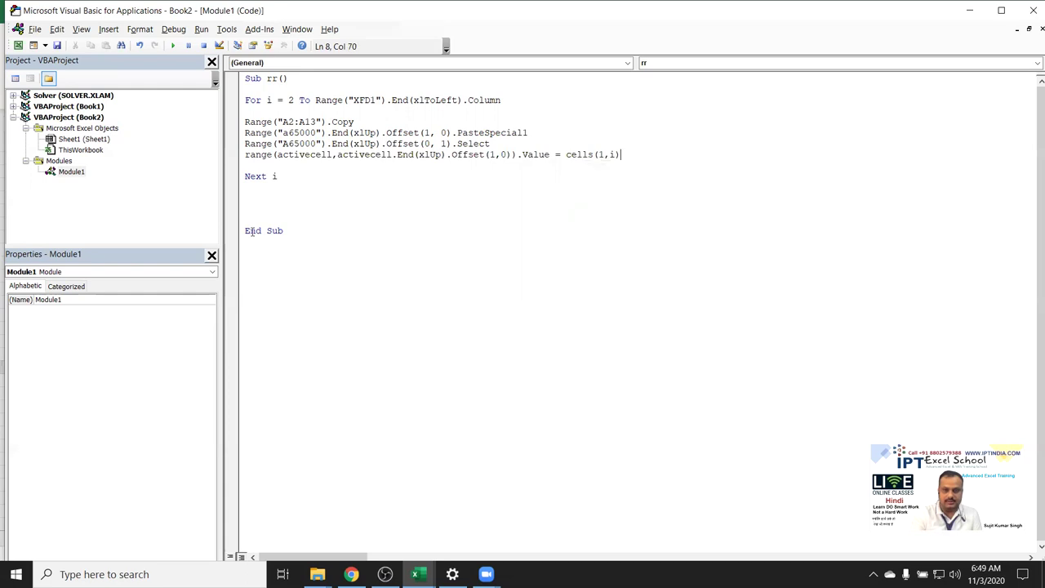
text(.value)
key(Down)
key(Up)
key(Up)
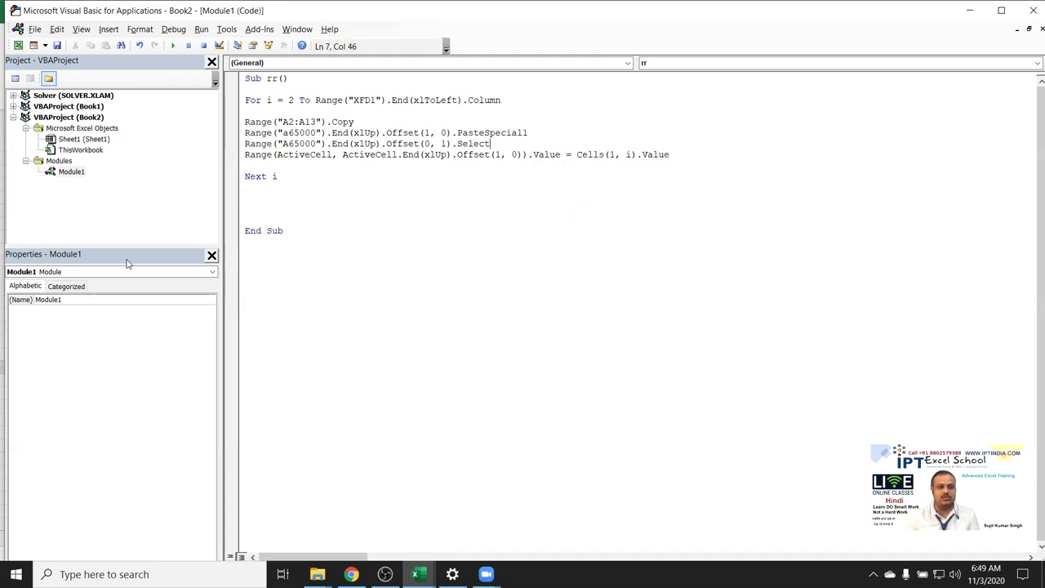
Step: In the worksheet, copy the twelve names from A2:A13 and paste them at A17
key(alt+F11)
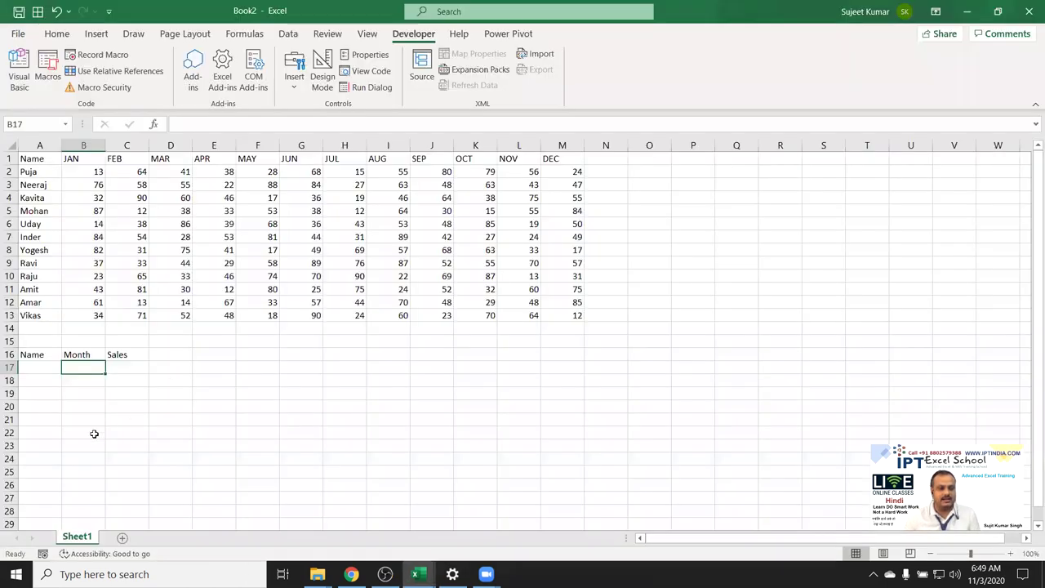
click(35, 317)
drag(35, 317, 36, 171)
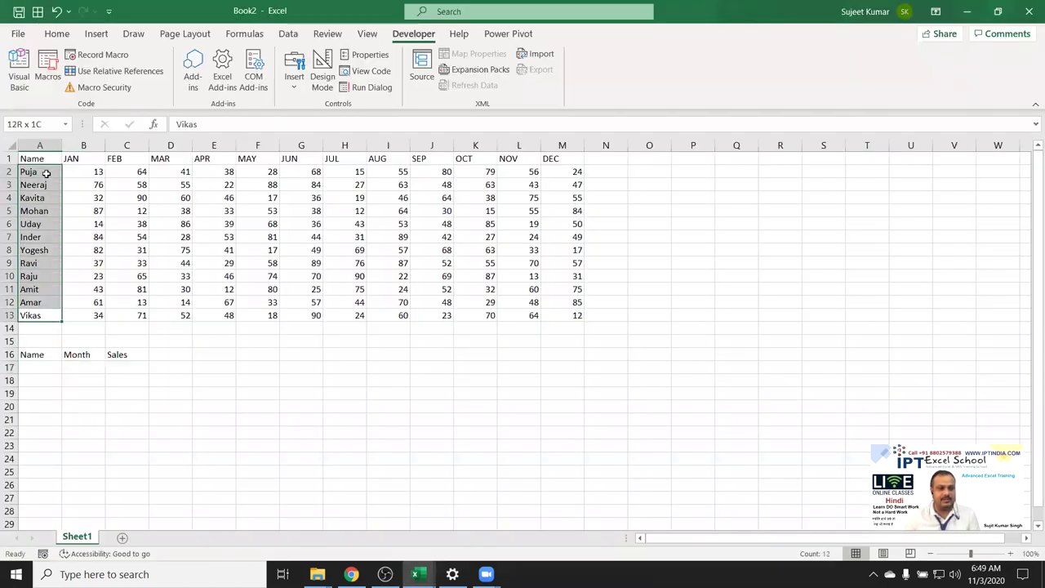
key(ctrl+c)
click(35, 370)
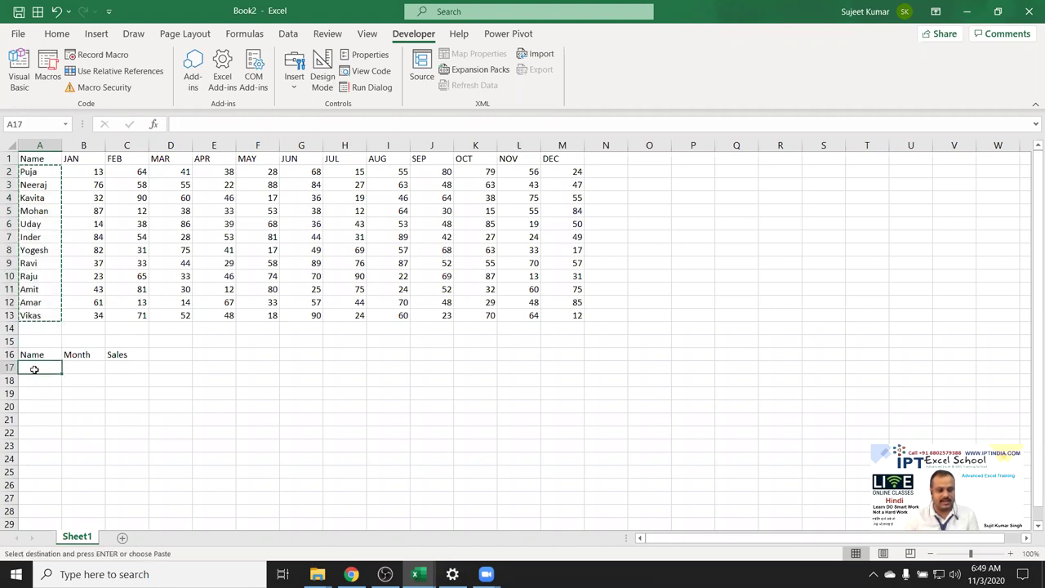
key(ctrl+v)
key(Escape)
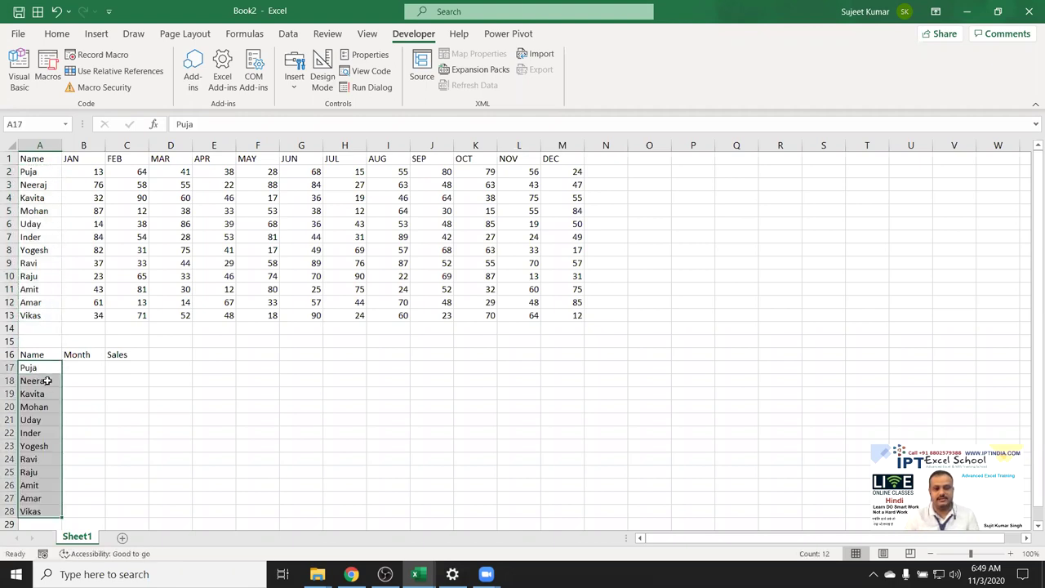
Step: From B28 beside the last name, test selecting the blank cells B17:B28 with Ctrl+Shift+Up
scroll(39, 382, down, 4)
click(41, 512)
key(ctrl+Up)
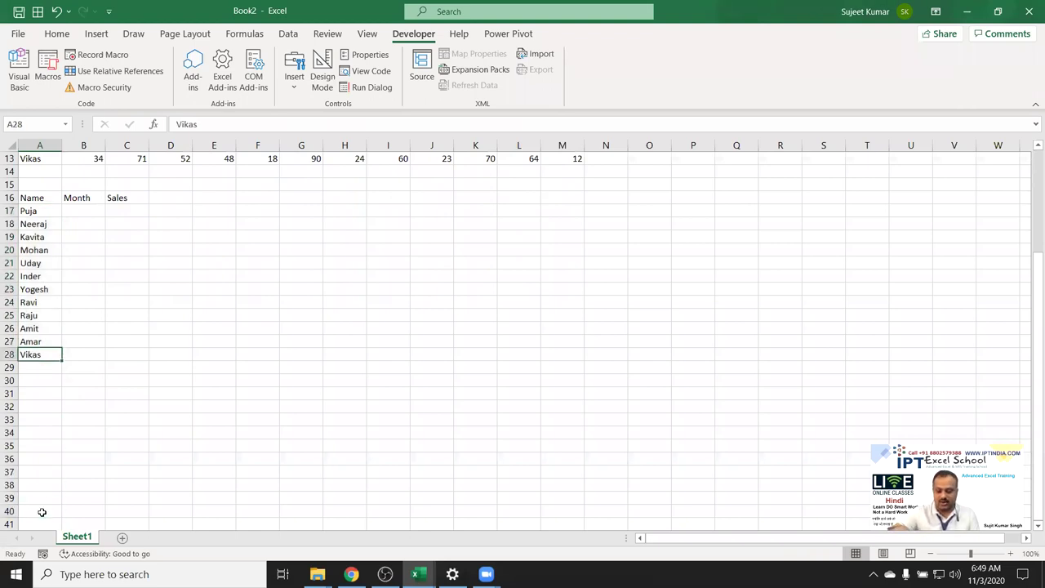
key(Right)
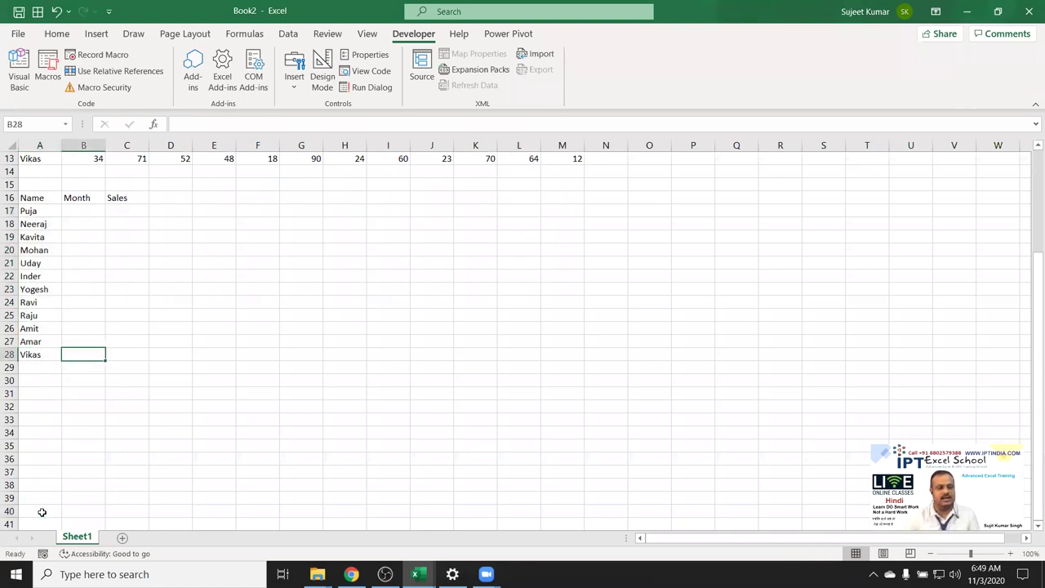
key(alt)
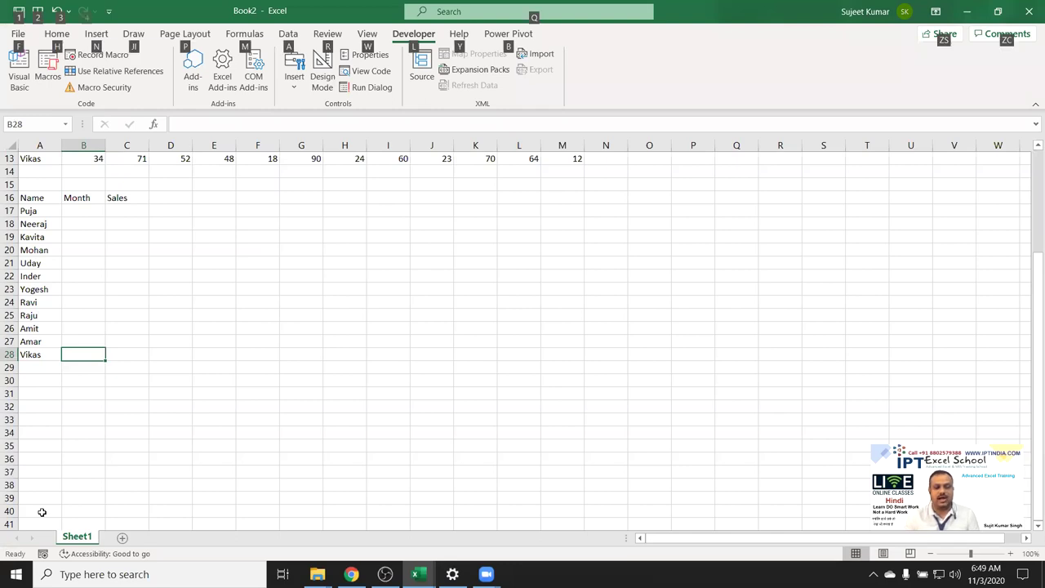
key(alt+F11)
click(305, 154)
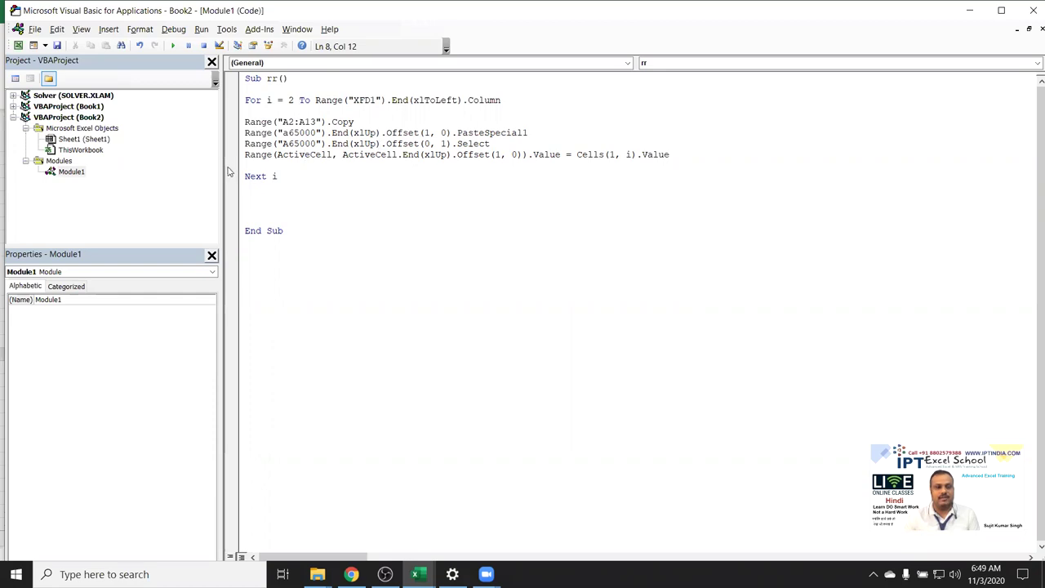
double_click(253, 155)
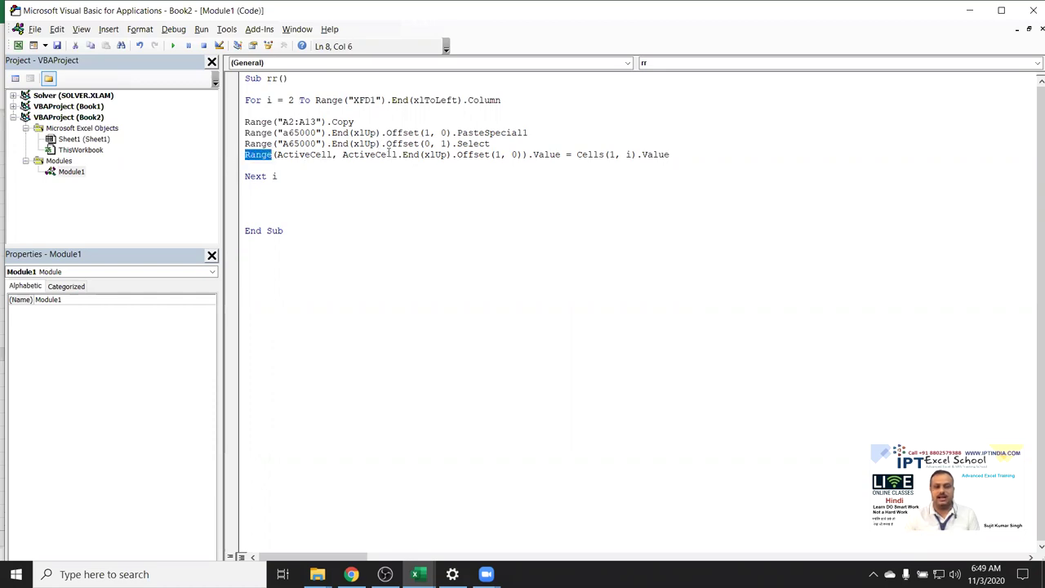
key(alt+F11)
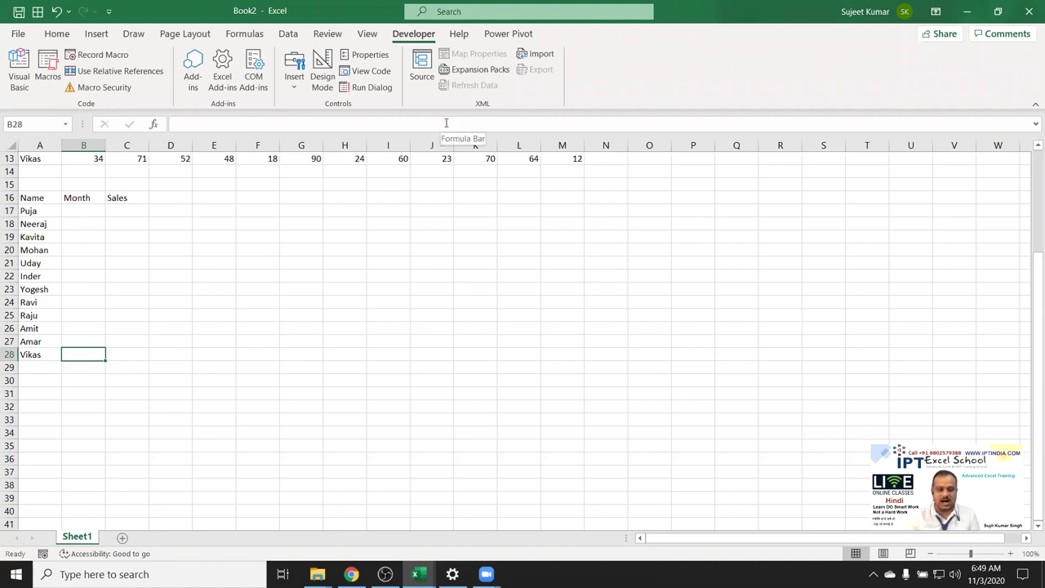
key(ctrl+shift+Up)
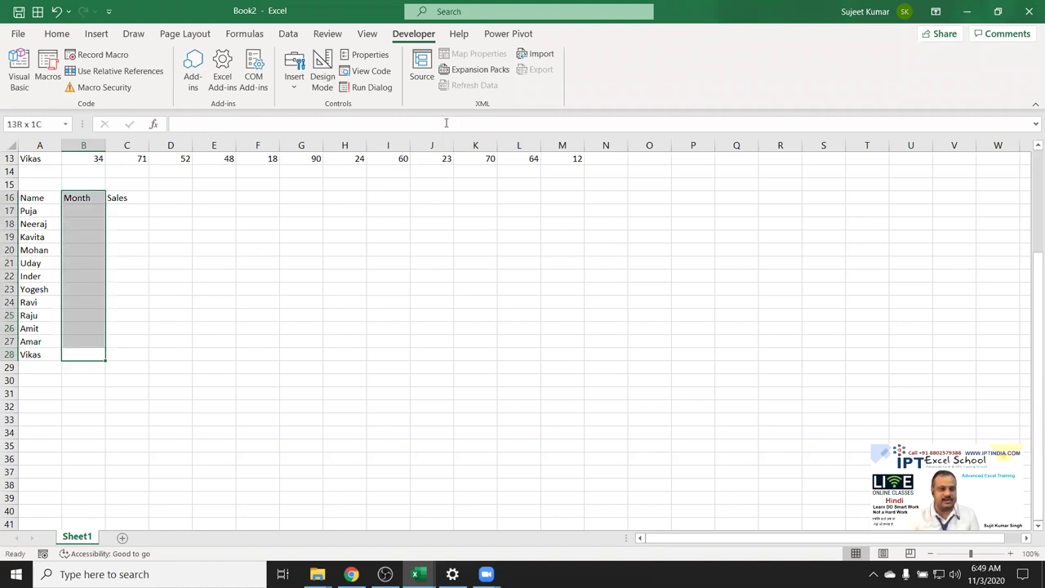
key(shift+Down)
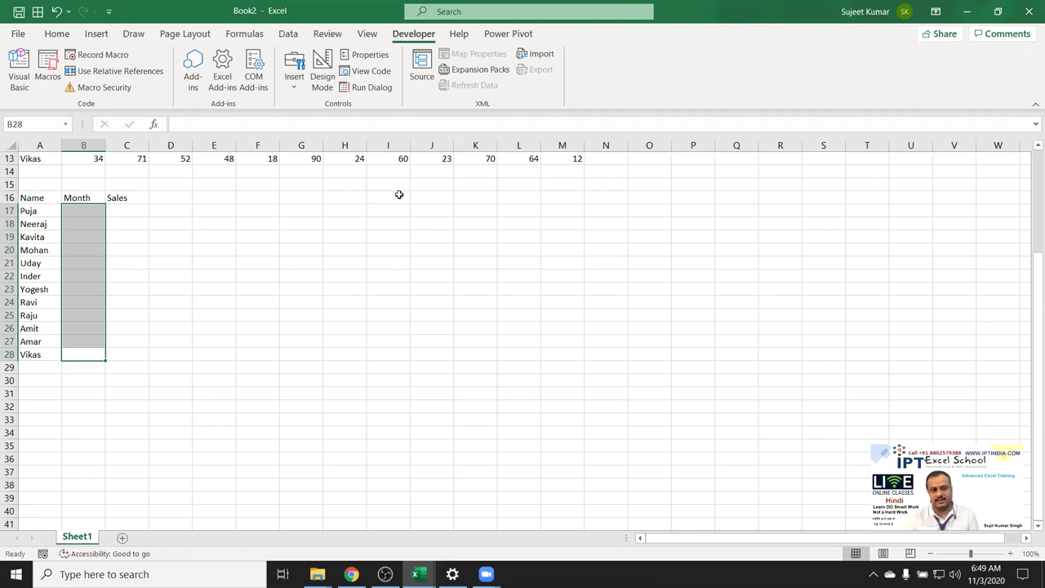
Step: Return to the macro code at the end of line 8
scroll(49, 310, up, 3)
scroll(82, 359, up, 1)
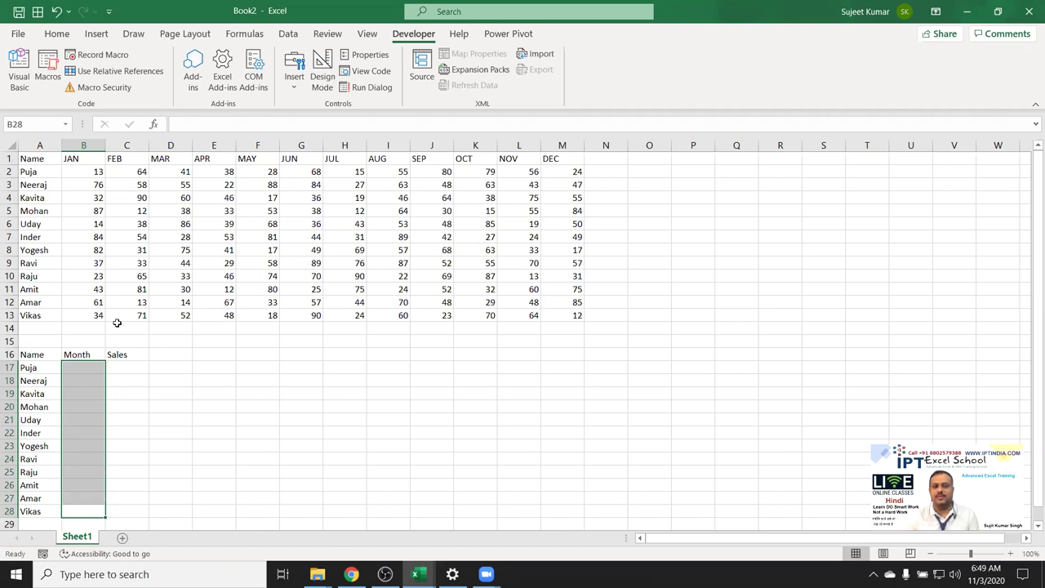
key(alt+F11)
click(247, 166)
Step: Add Range(Cells(2,i), Cells(13,i)).Copy inside the For loop
key(Return)
key(Up)
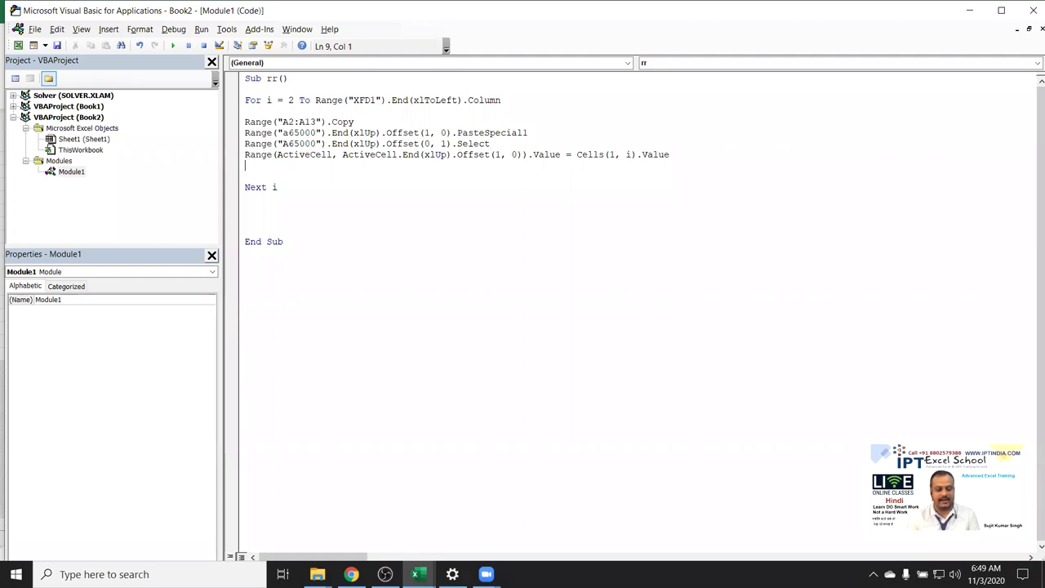
text(range)
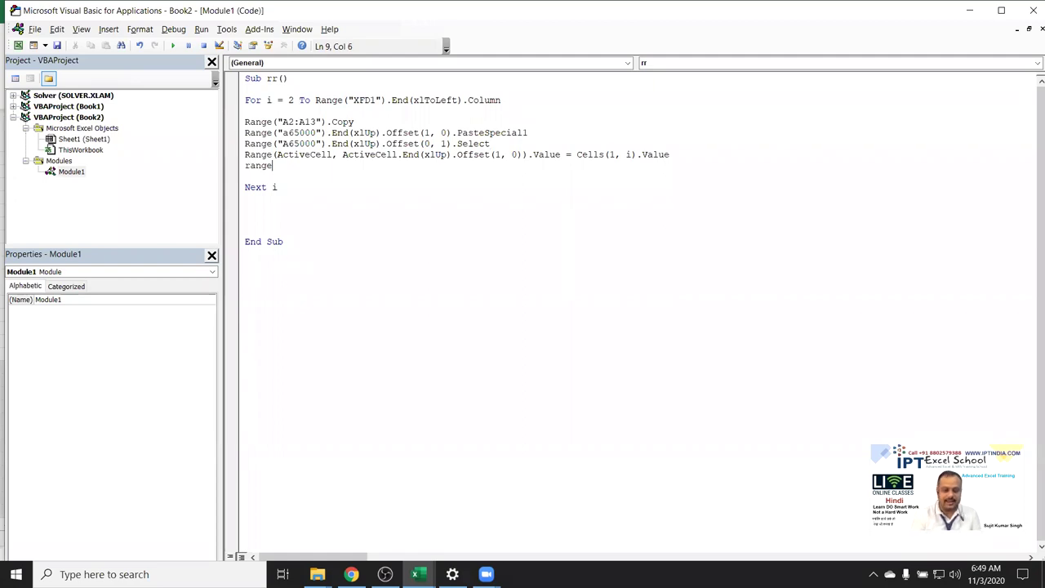
text((cells()
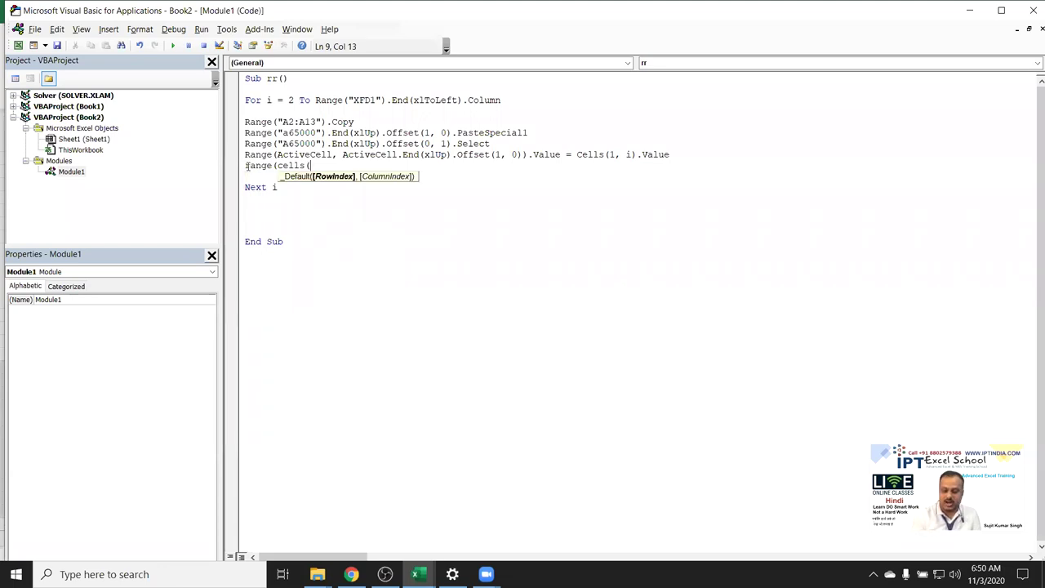
text(2,i),cells(13,i)))
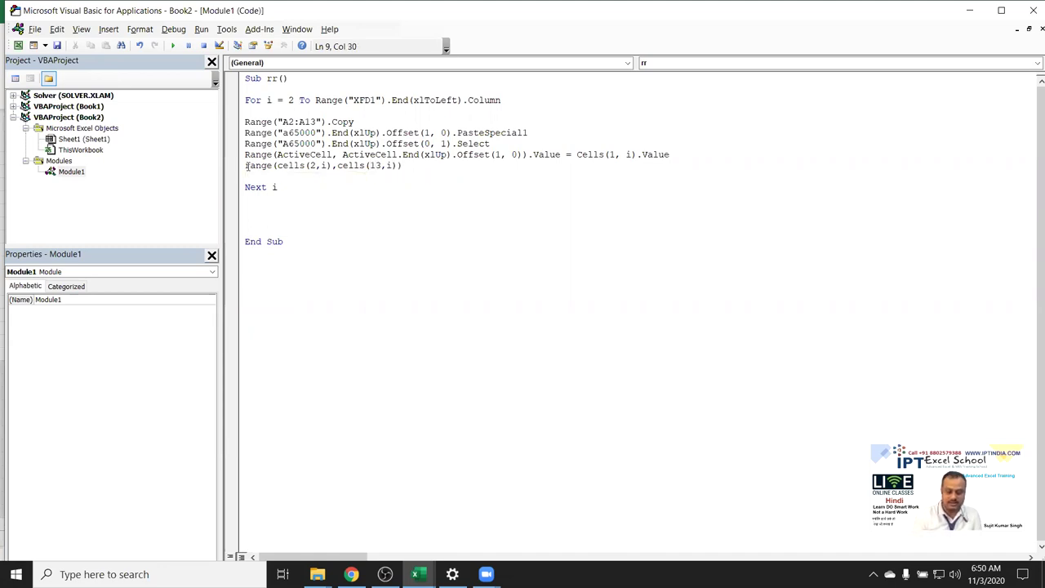
text(.copy)
key(Return)
Step: Add Range("C65000").End(xlUp).Offset(1,0).PasteSpecial to paste below column C's last entry
text(ange("C65000"))
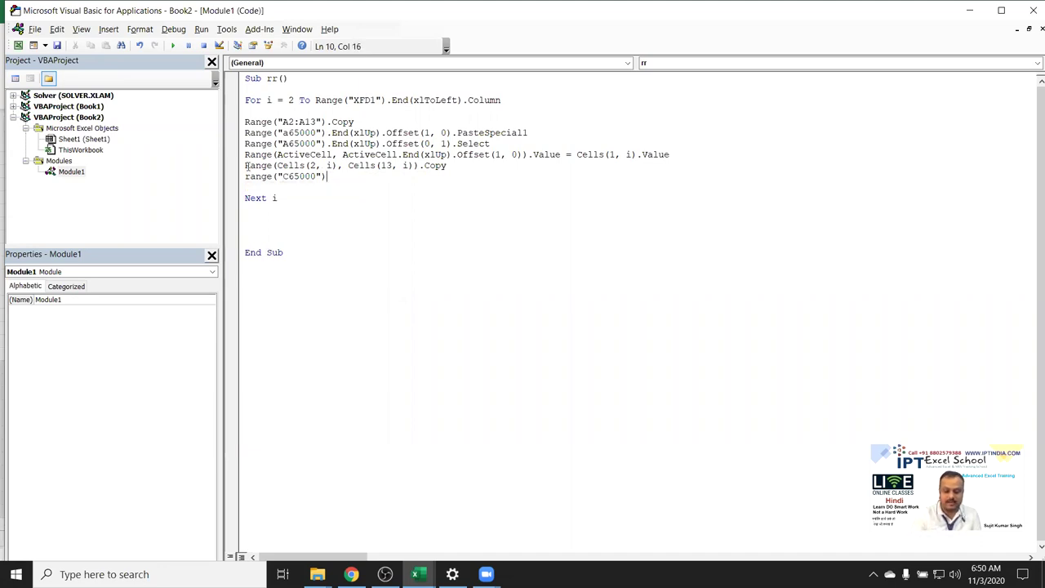
text(.end)
text(()
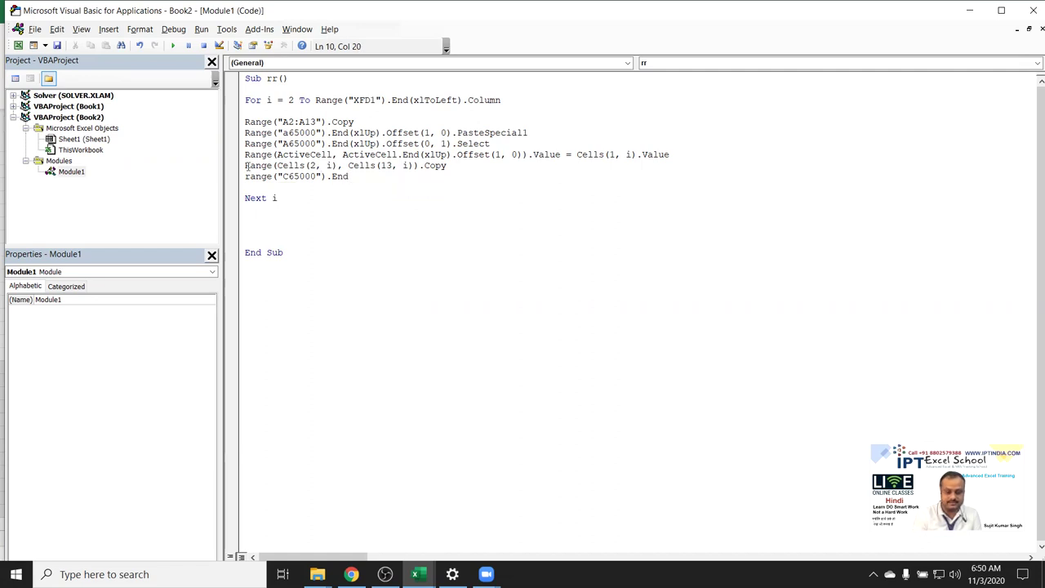
key(Down)
key(Down)
key(Down)
key(Down)
key(Tab)
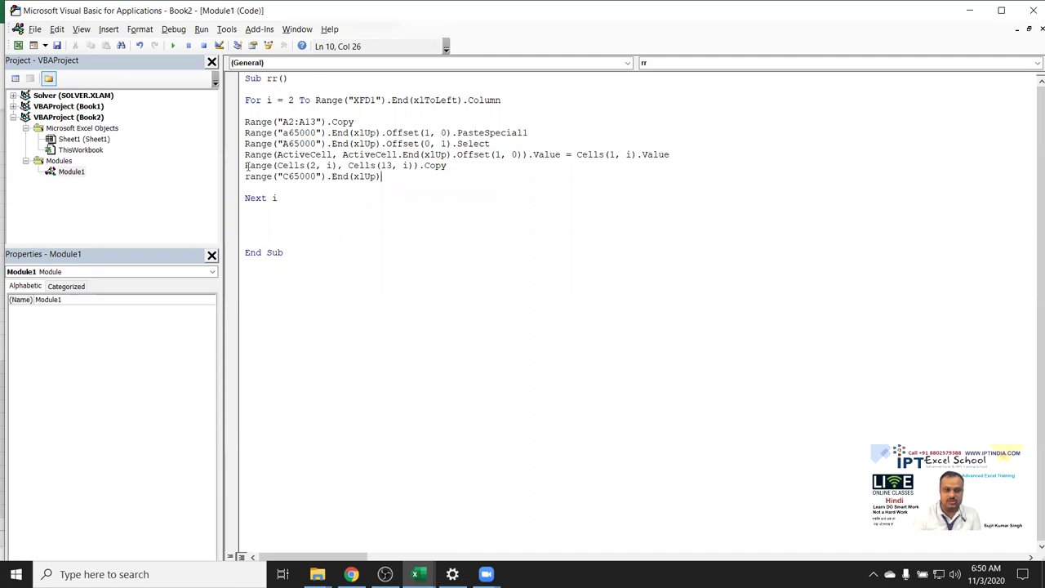
text(.of)
key(Tab)
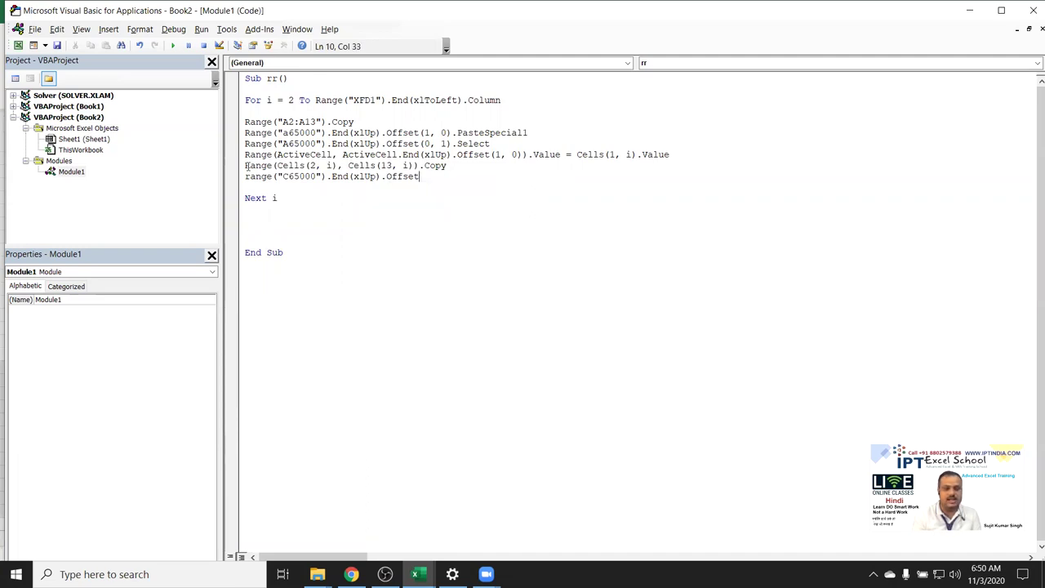
text(()
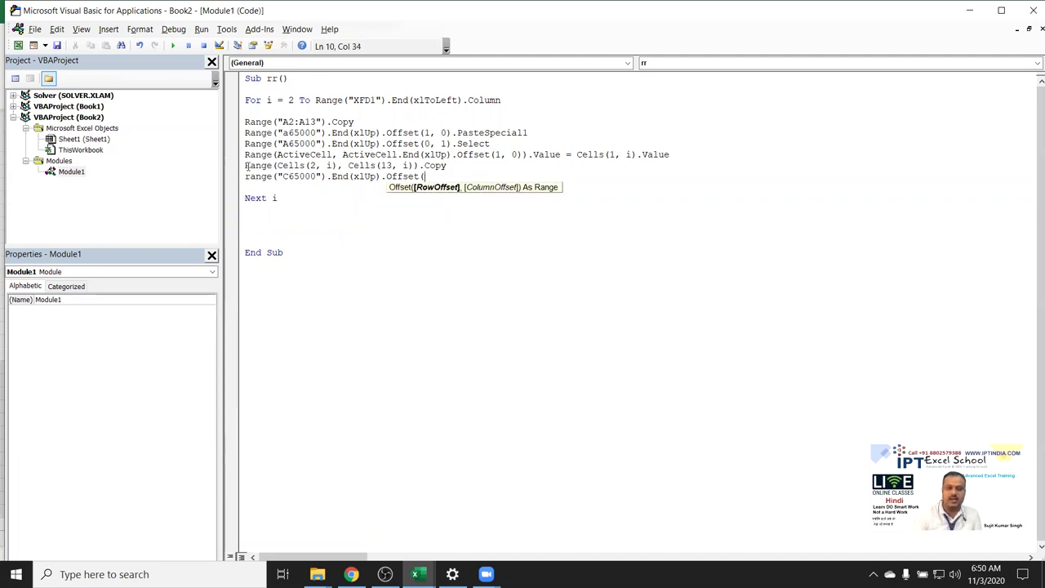
text(1,0)
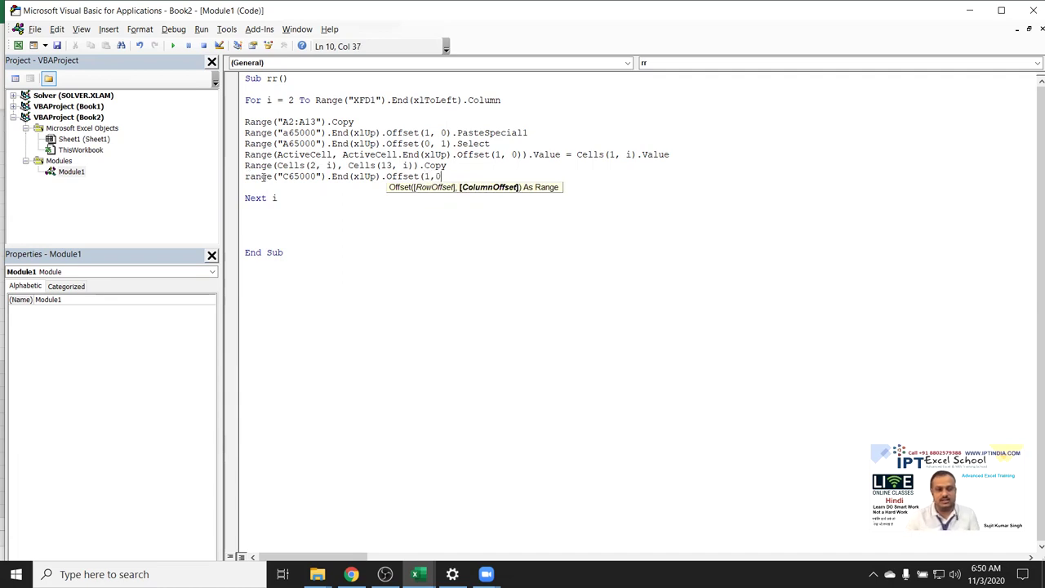
text().p)
key(Down)
key(Down)
key(Down)
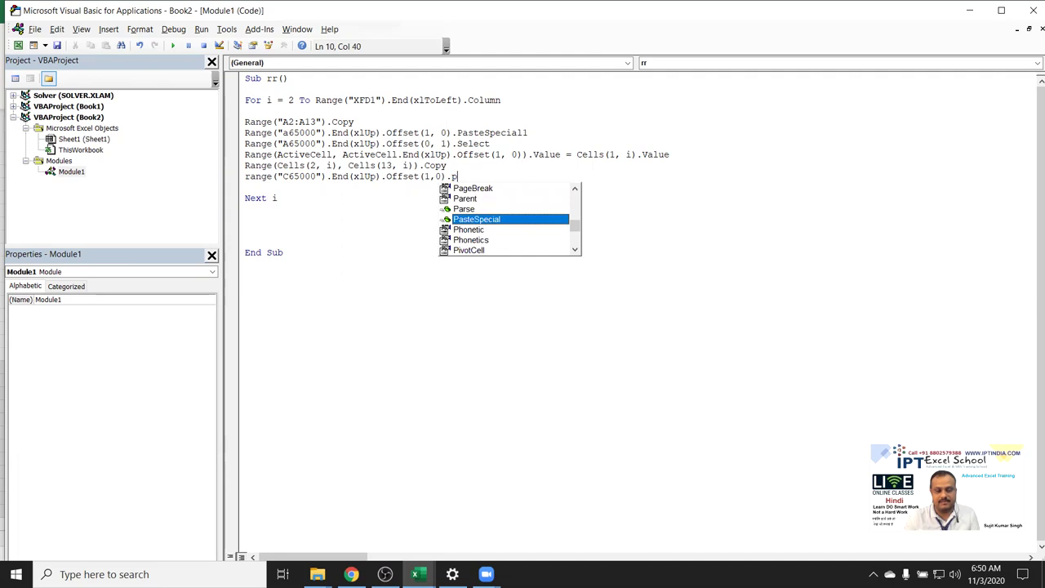
key(Tab)
key(Down)
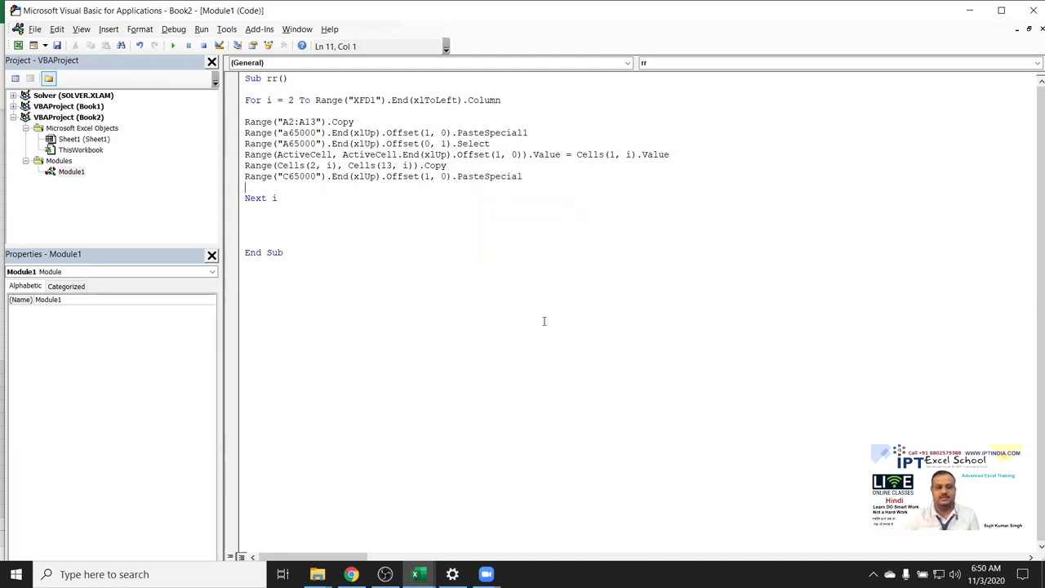
key(alt+F11)
click(33, 368)
Step: Clear the copied names from A17:A28
key(ctrl+shift+Down)
key(Delete)
key(Up)
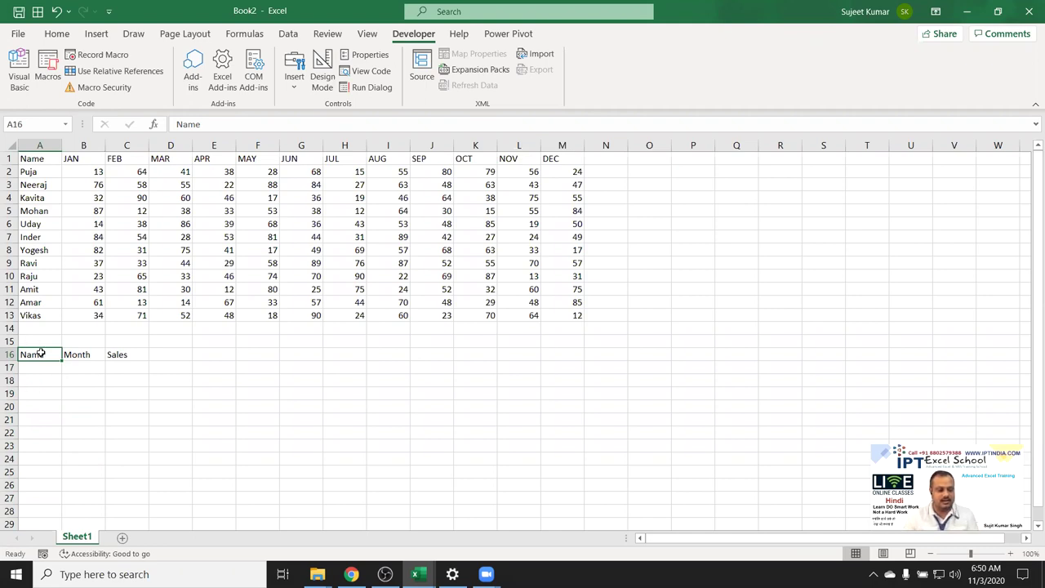
Step: Start stepping through macro rr with F8, pausing at Sub rr()
key(alt+F11)
click(238, 132)
click(284, 144)
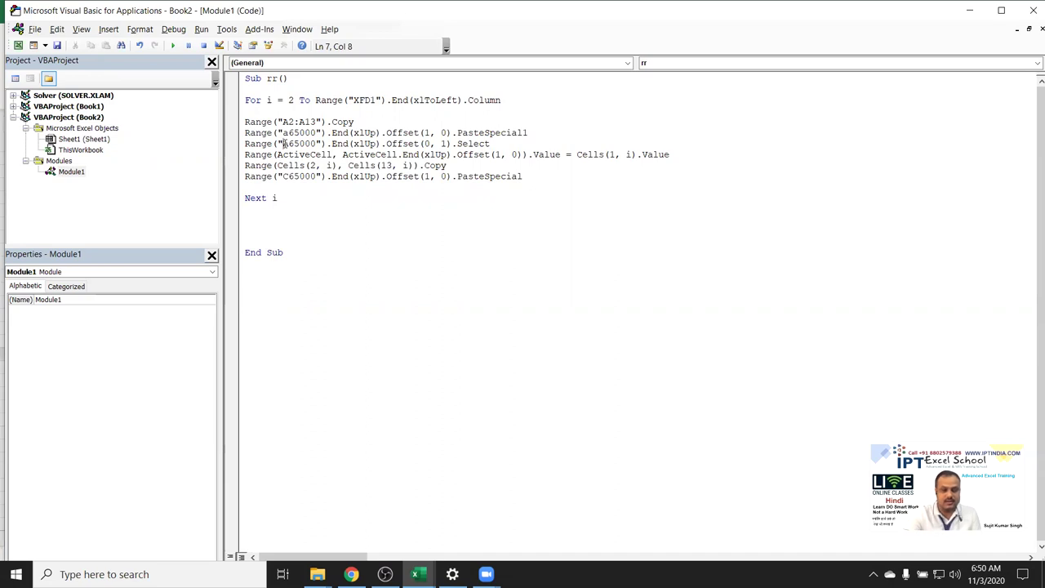
key(F8)
key(alt+F11)
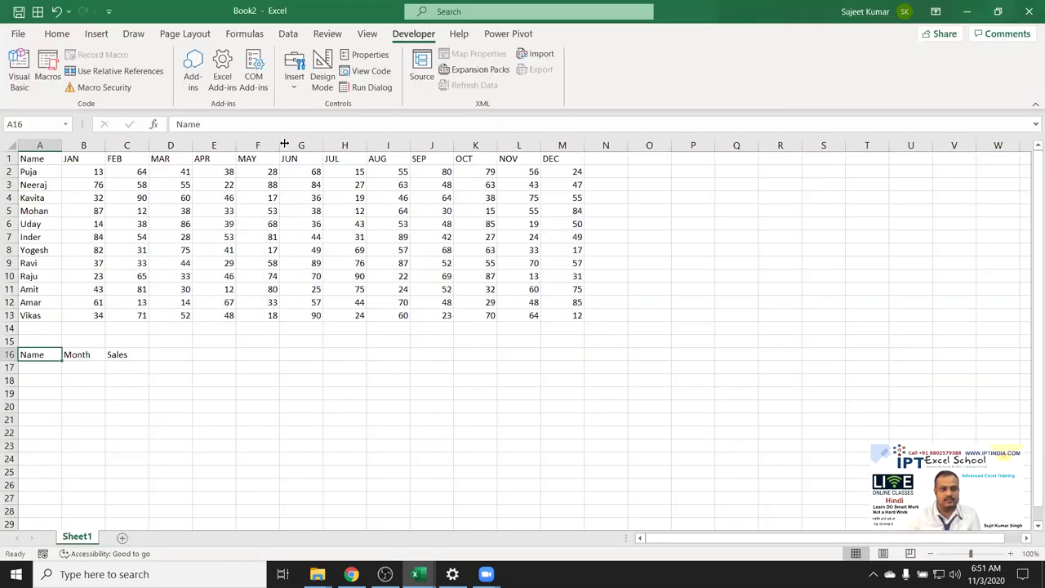
key(F8)
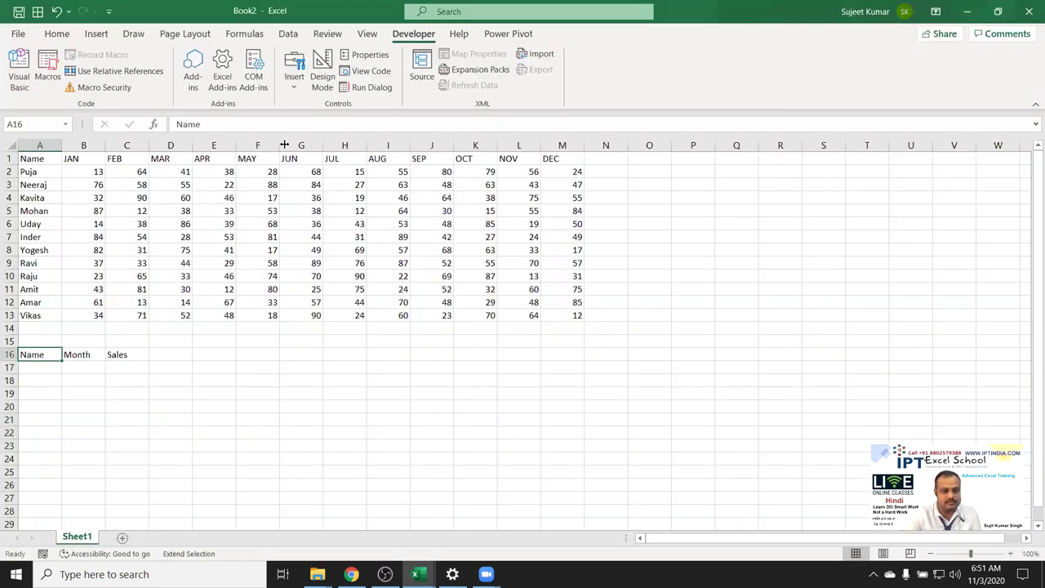
key(F8)
key(alt+F11)
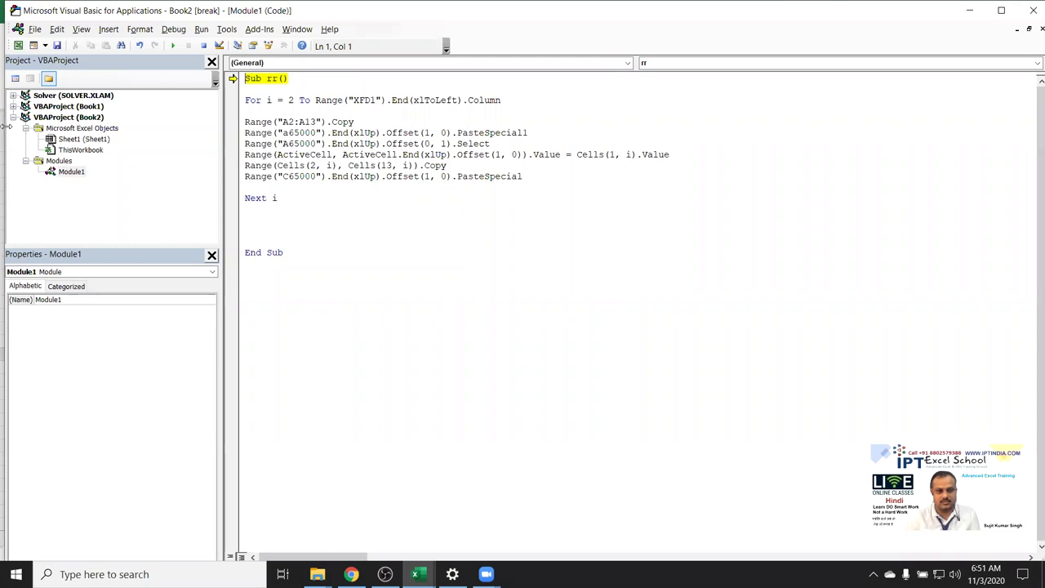
Step: Narrow and reposition the VBA editor and widen its code pane so the sheet shows alongside
drag(4, 127, 395, 127)
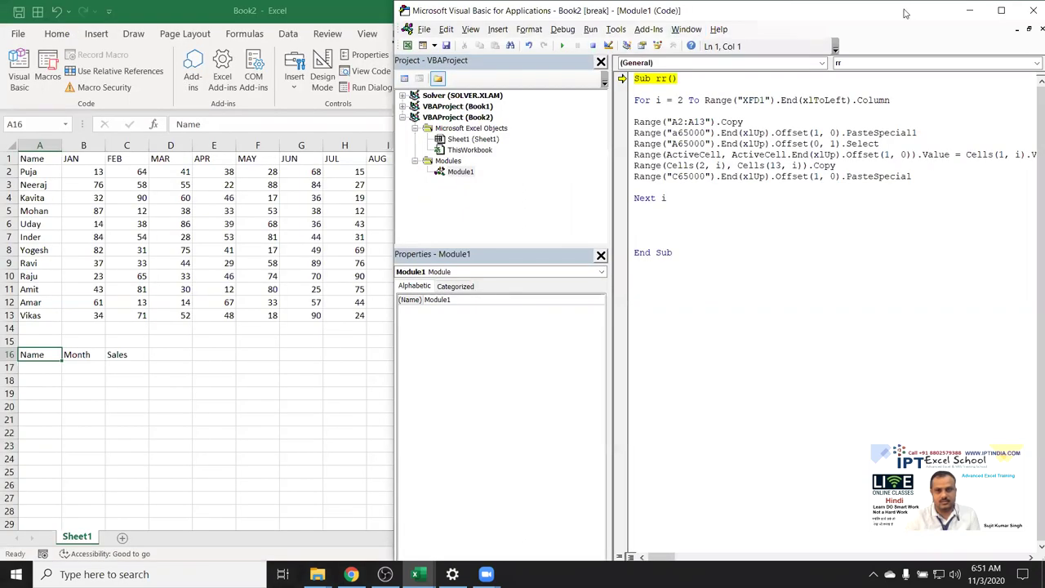
drag(905, 13, 914, 32)
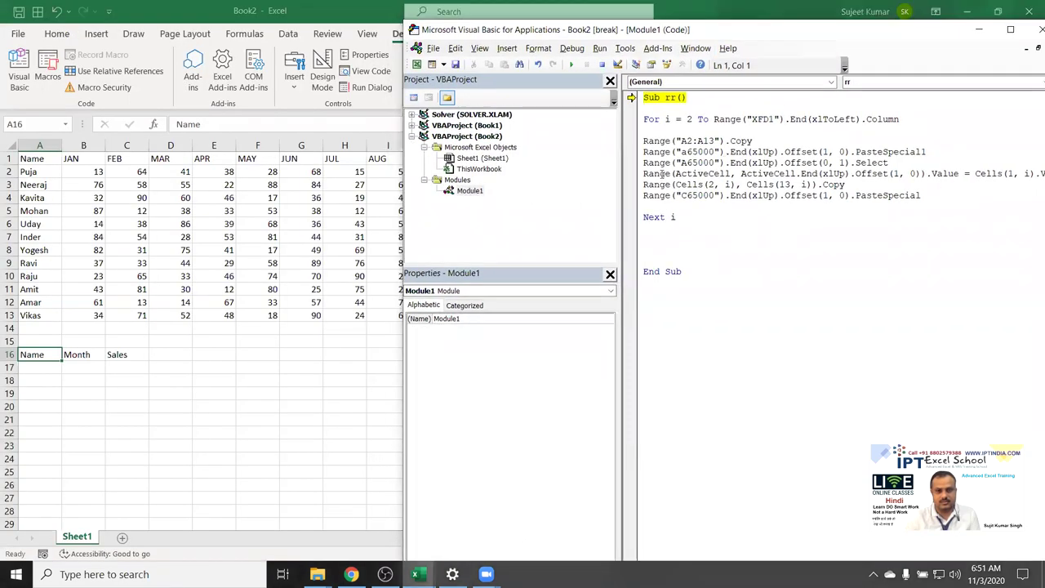
drag(618, 176, 506, 163)
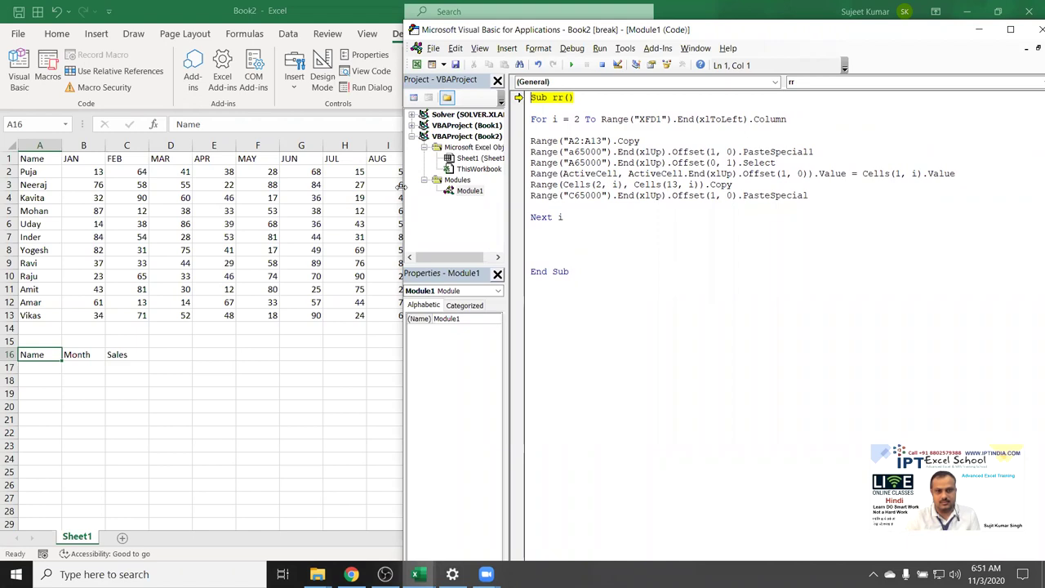
drag(403, 186, 550, 187)
Step: Step rr with F8 through the A2:A13 copy until error 438, then choose Debug
click(718, 152)
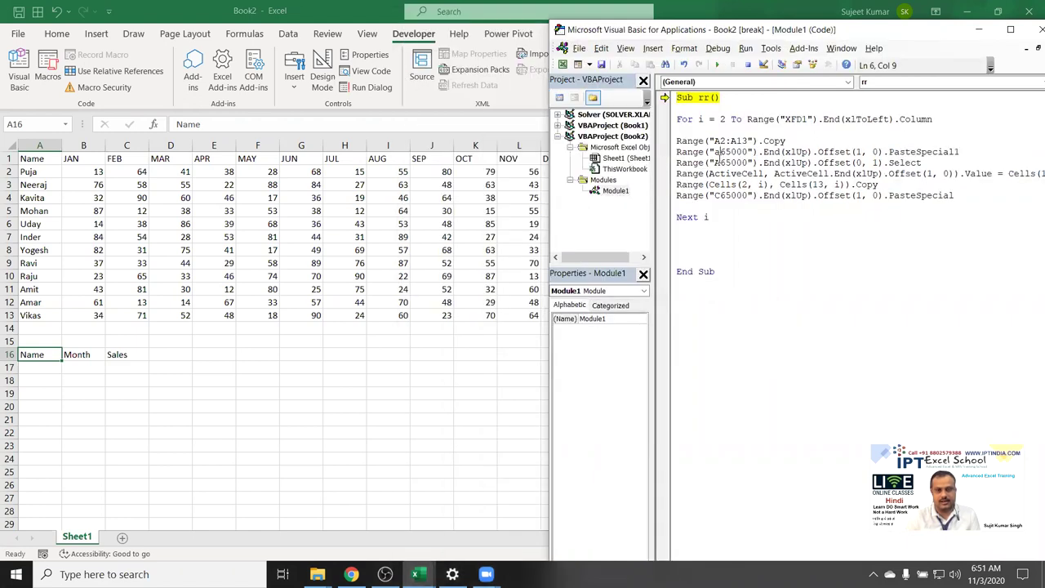
key(F8)
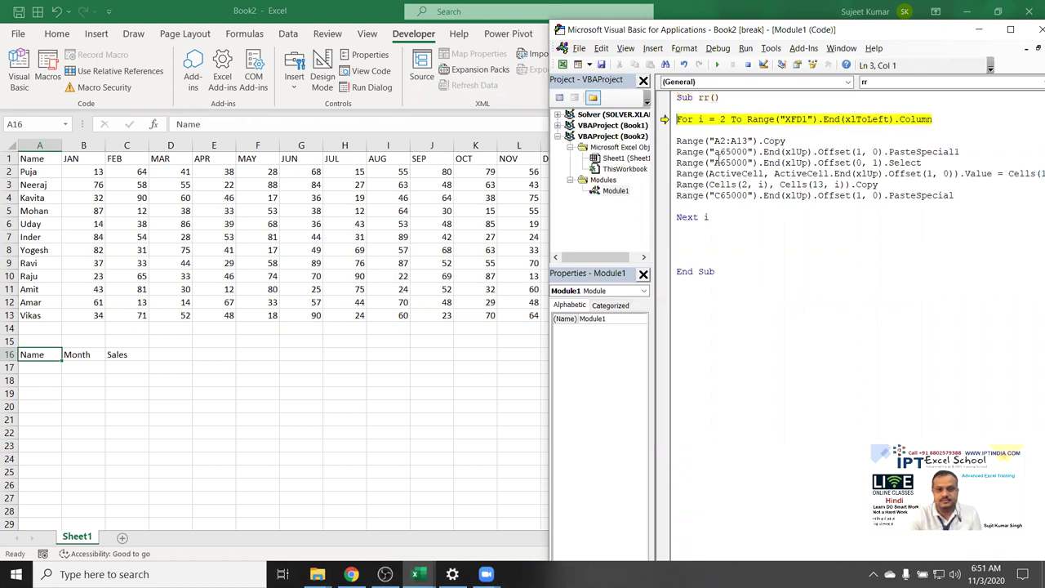
key(F8)
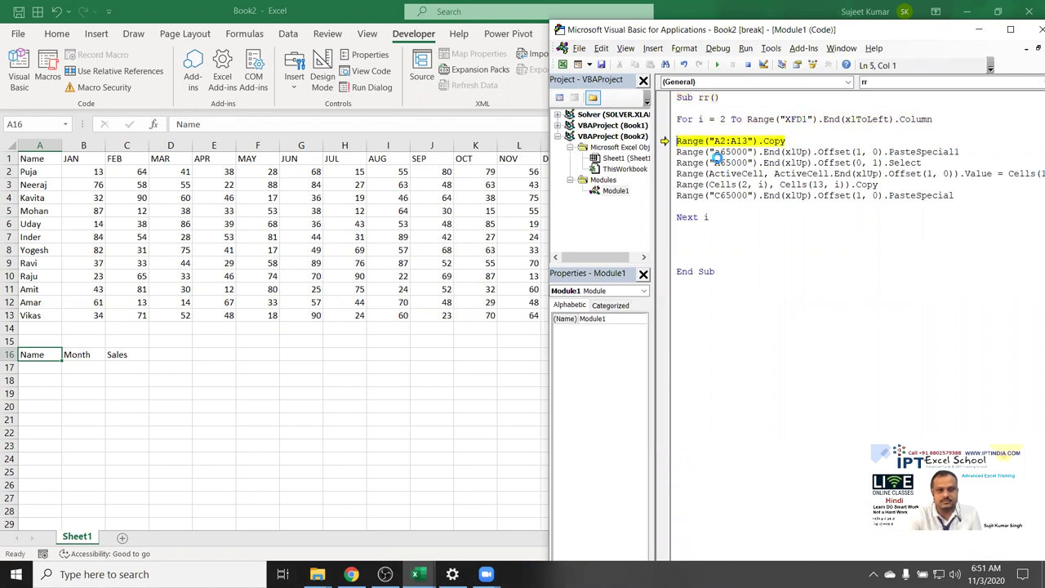
key(F8)
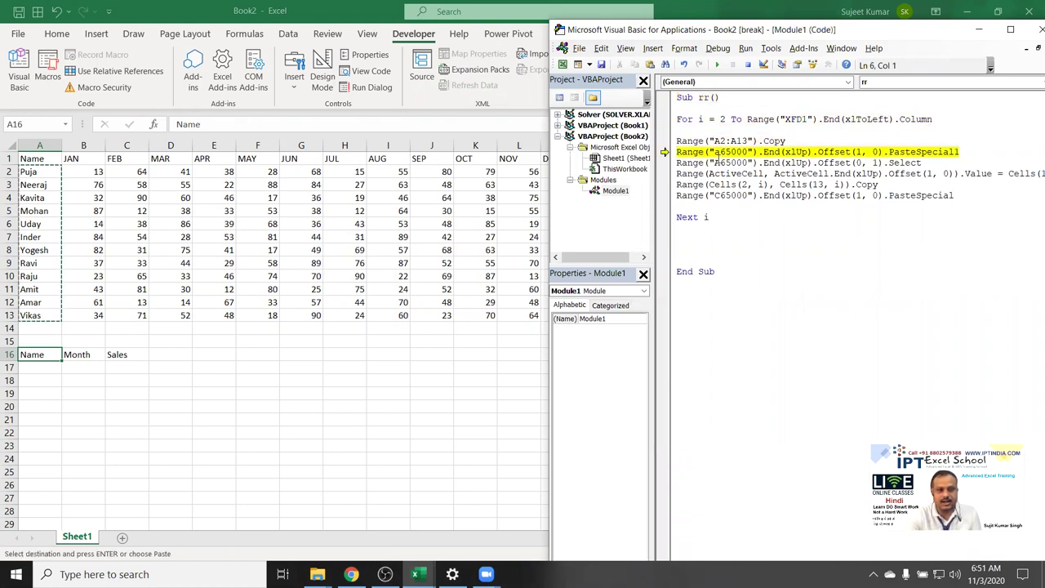
key(F8)
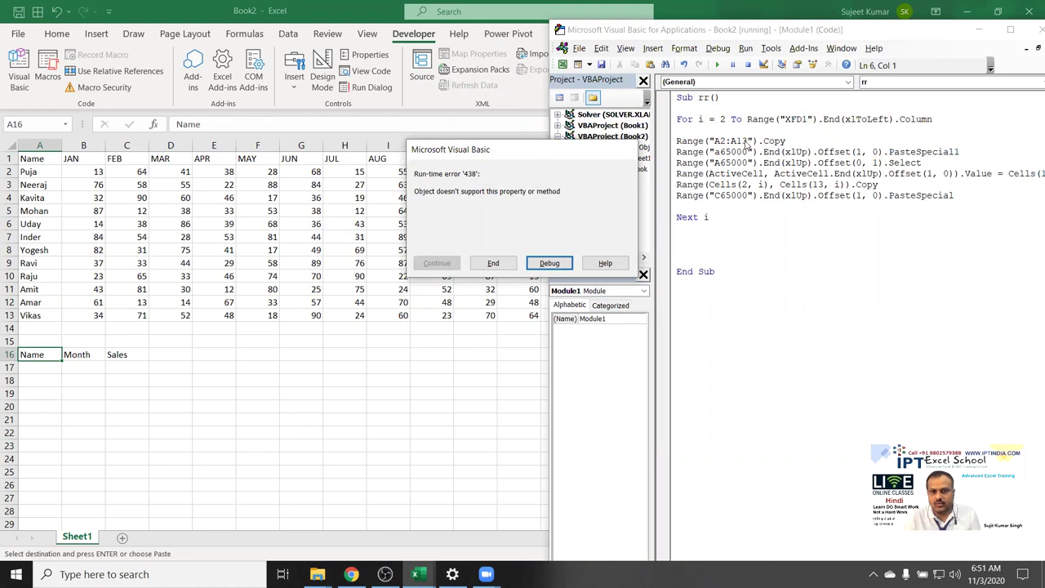
click(564, 263)
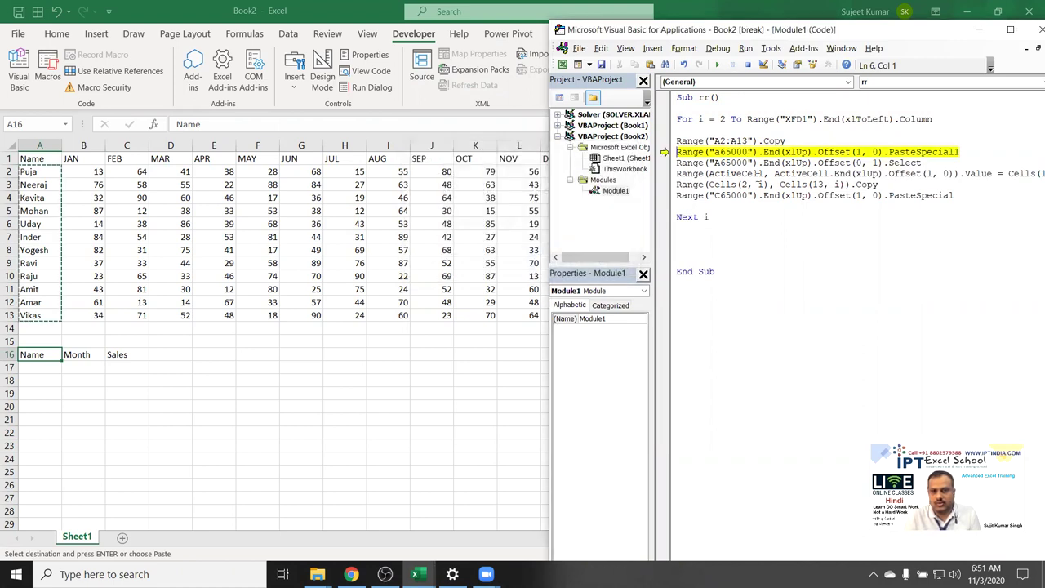
Step: Correct PasteSpeciall to PasteSpecial and set that paste line as the next statement
key(BackSpace)
text(a)
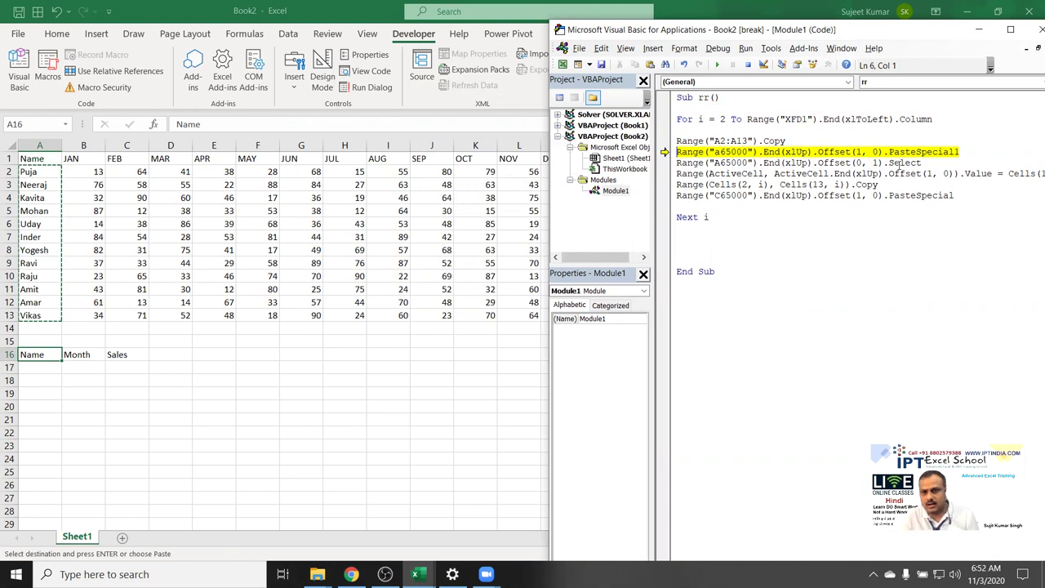
click(959, 153)
key(BackSpace)
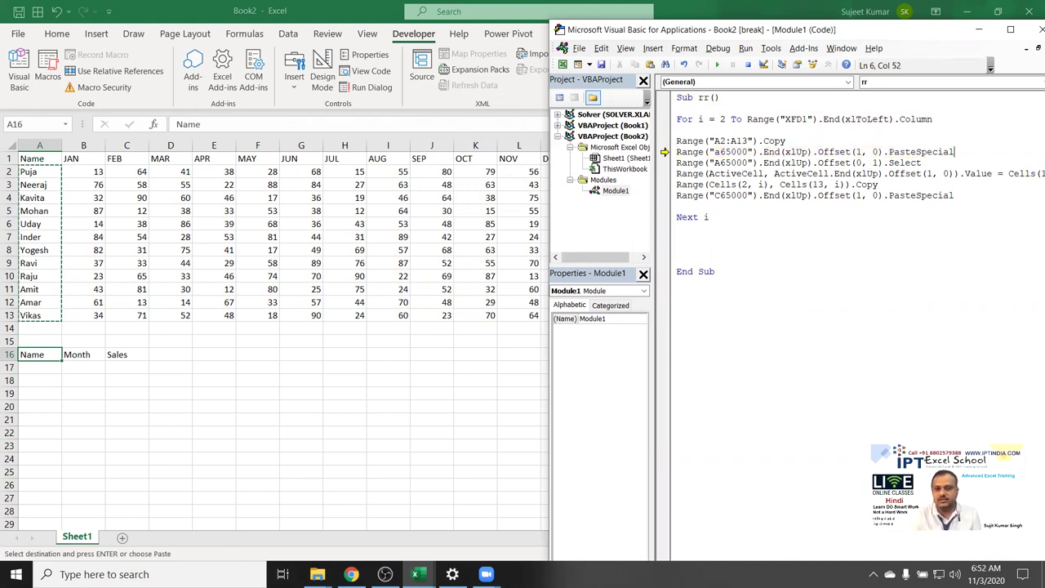
click(699, 152)
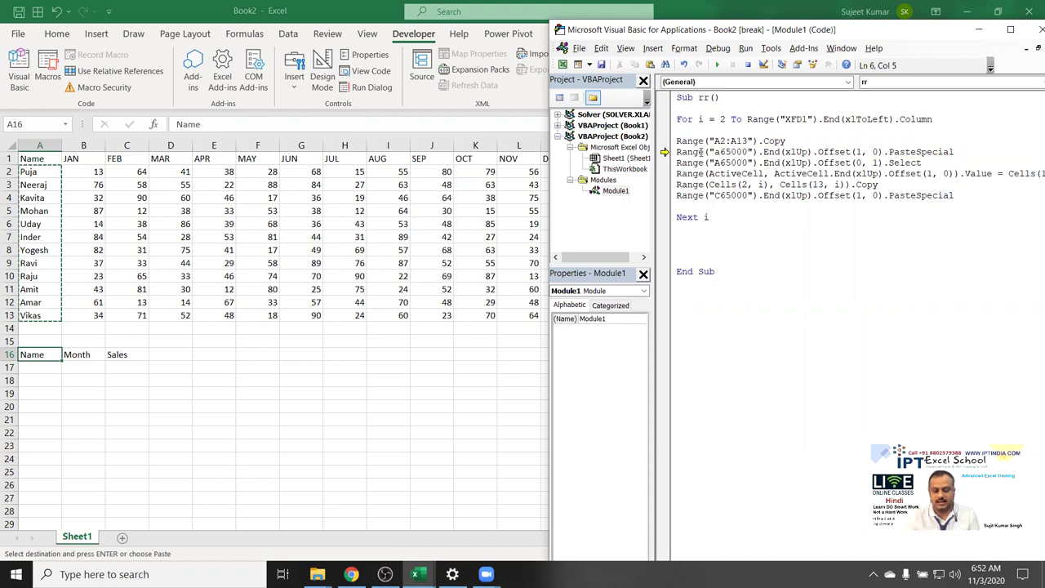
click(704, 163)
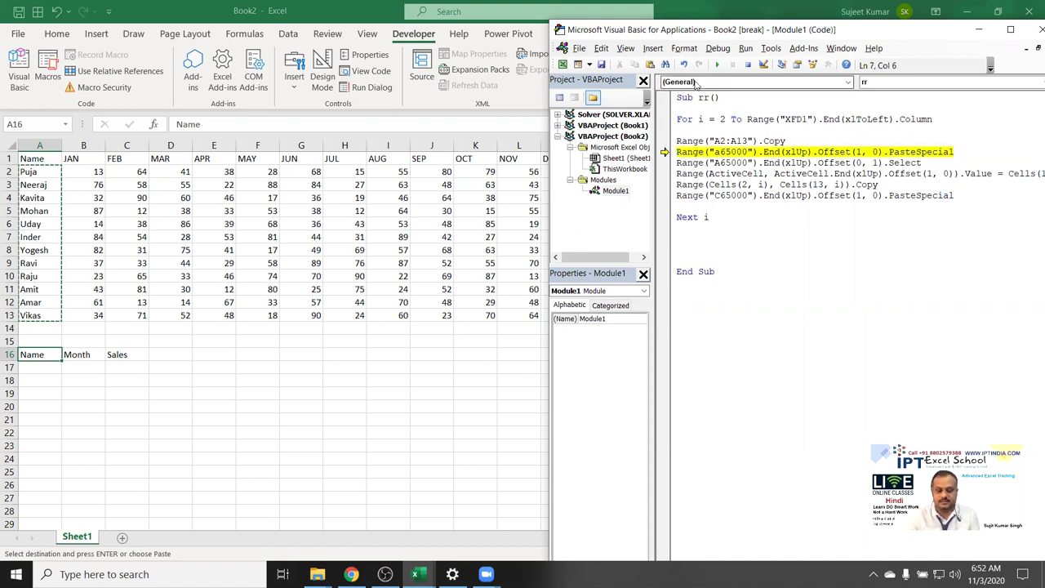
Step: Step rr with F8 through every month pass, JAN to DEC, until End Sub
key(F8)
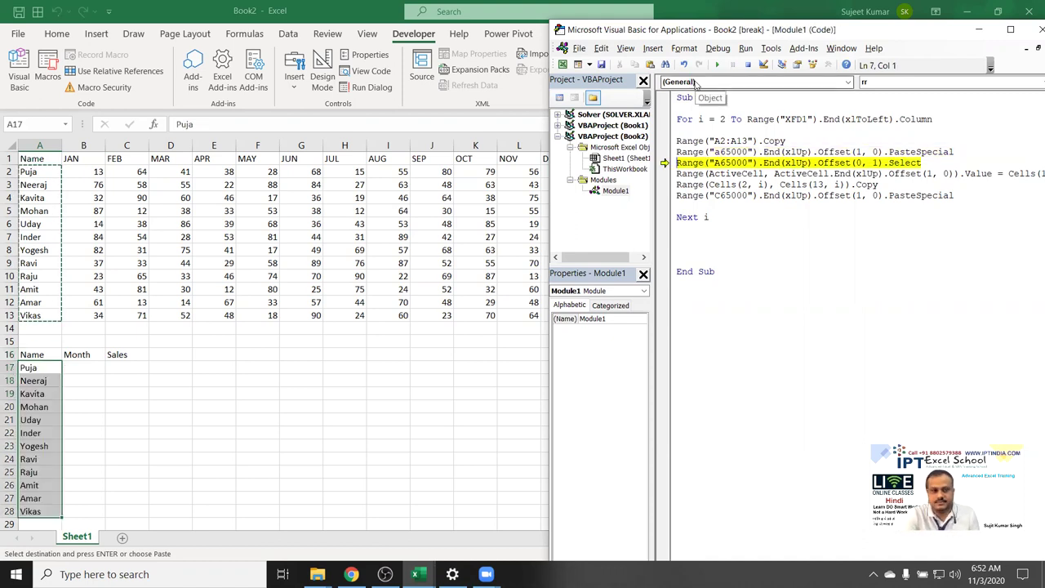
key(F8)
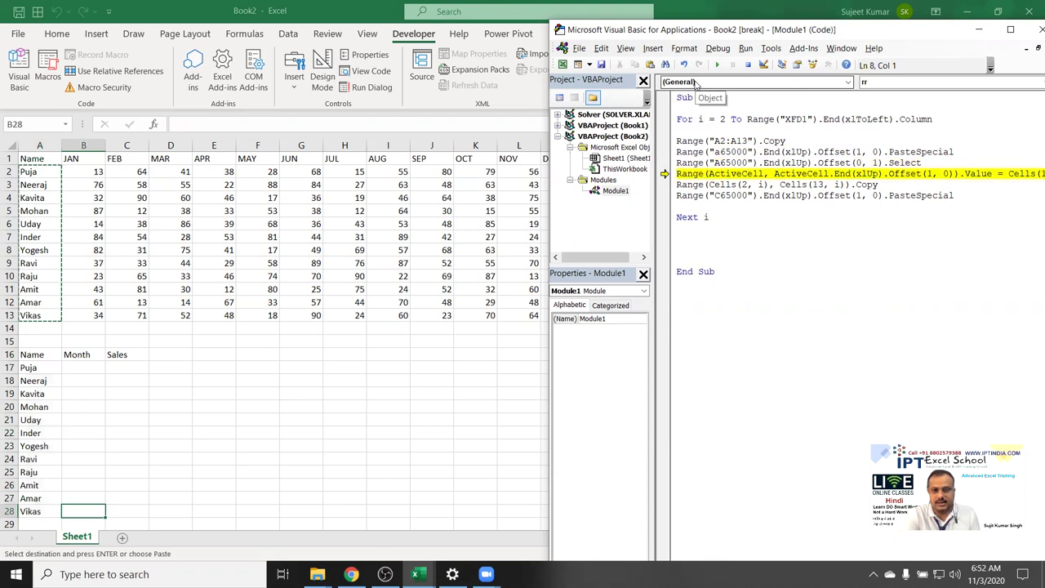
mouse_move(804, 173)
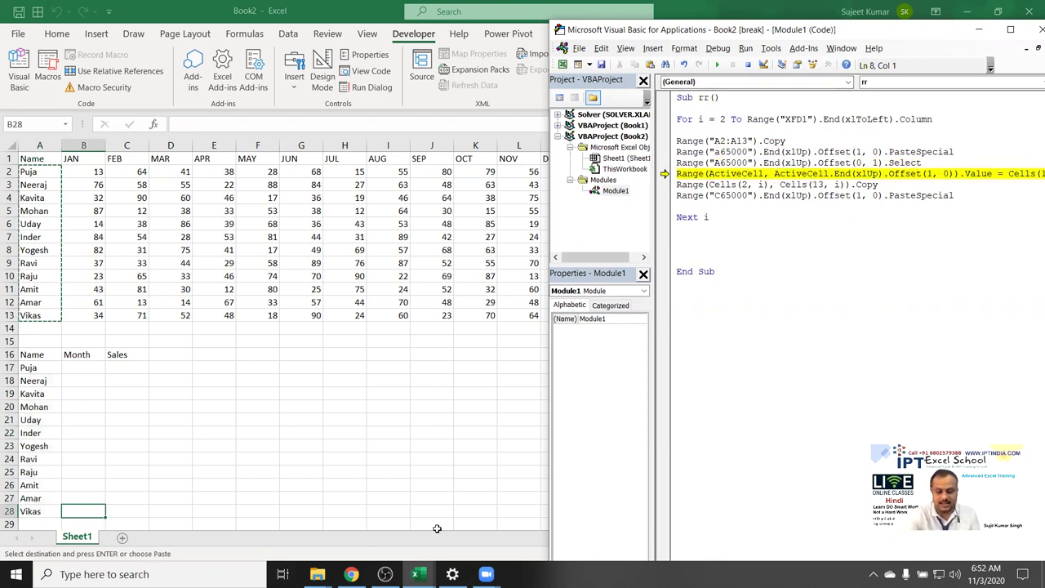
key(F8)
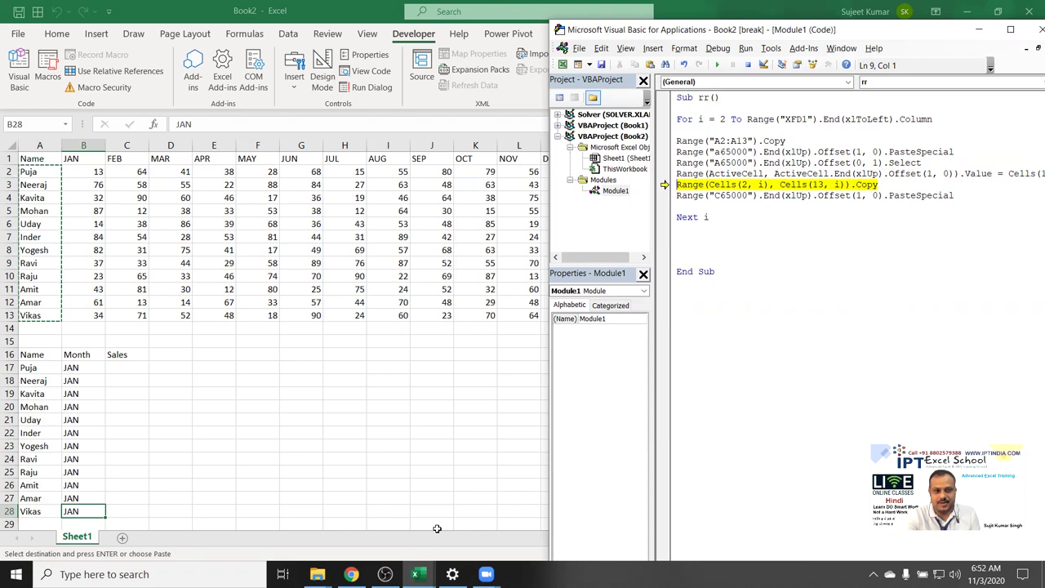
key(F8)
key(F8)
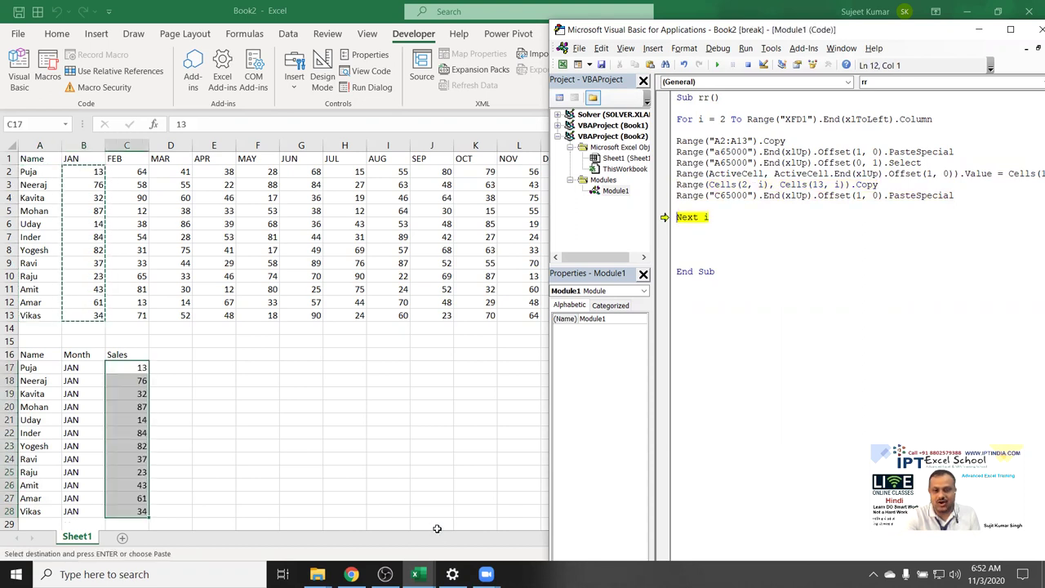
key(F8)
key(F8)
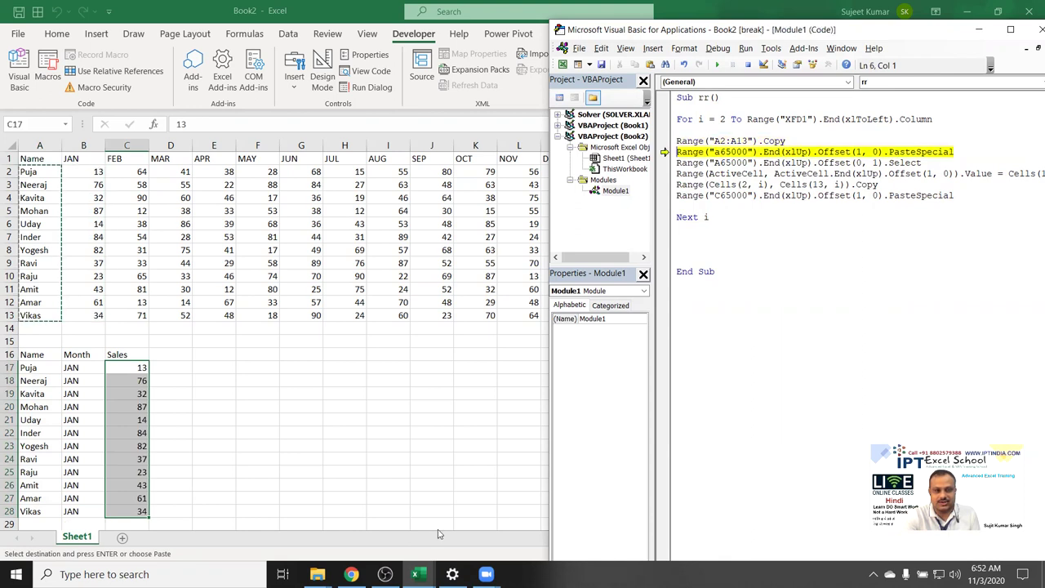
key(F8)
key(F8)
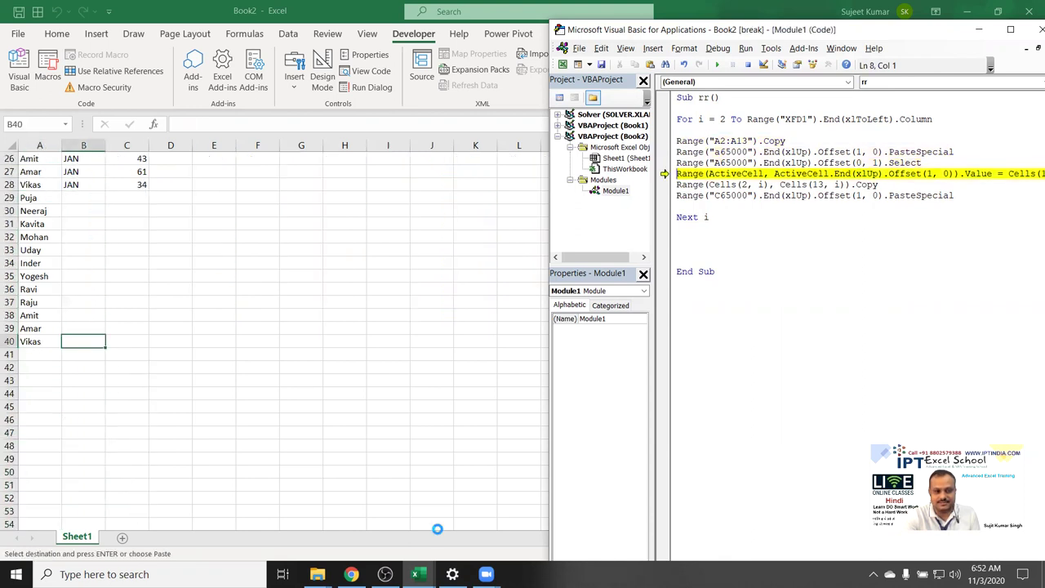
key(F8)
key(F8)
key(F8)
key(F8)
key(F8)
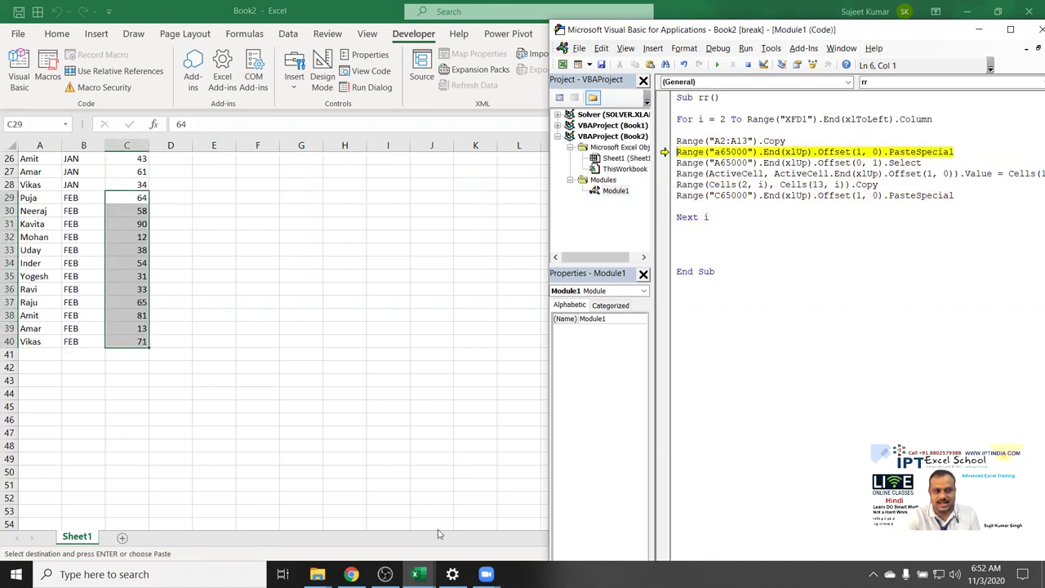
key(F8)
key(F8)
key(F8)
key(F8)
key(F8)
key(F8)
key(F8)
key(F8)
key(F8)
key(F8)
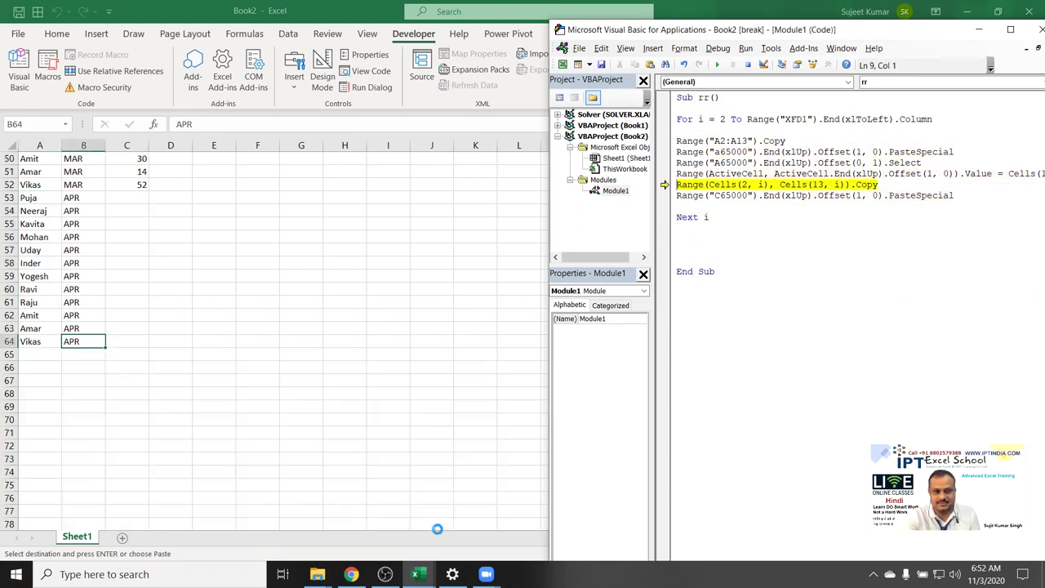
key(F8)
key(F8)
key(F8)
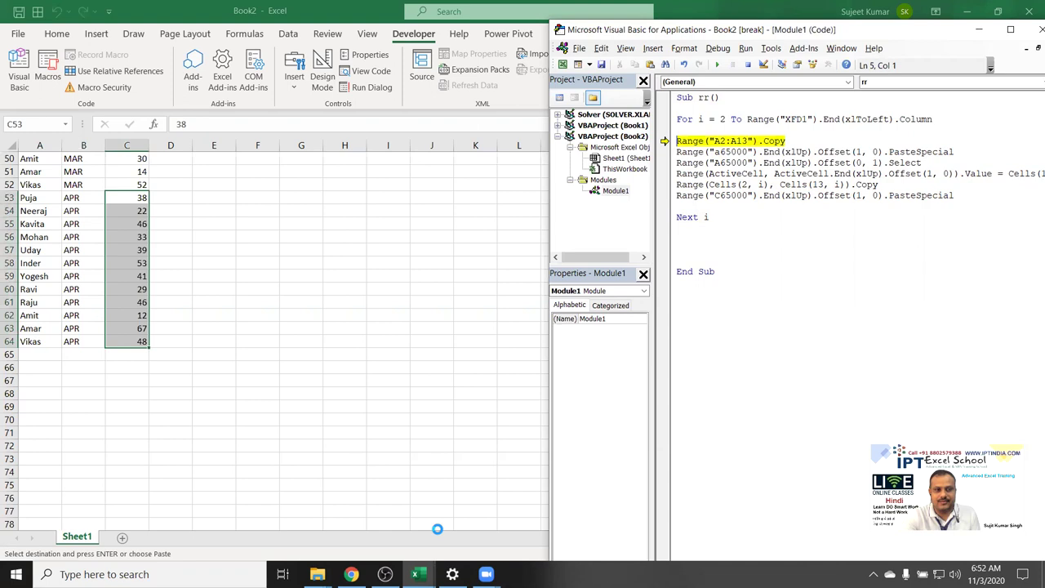
key(F8)
key(F8)
key(F8)
key(F8)
key(F8)
key(F8)
key(F8)
key(F8)
key(F8)
key(F8)
key(F8)
key(F8)
key(F8)
key(F8)
key(F8)
key(F8)
key(F8)
key(F8)
key(F8)
key(F8)
key(F8)
key(F8)
key(F8)
key(F8)
key(F8)
key(F8)
key(F8)
key(F8)
key(F8)
key(F8)
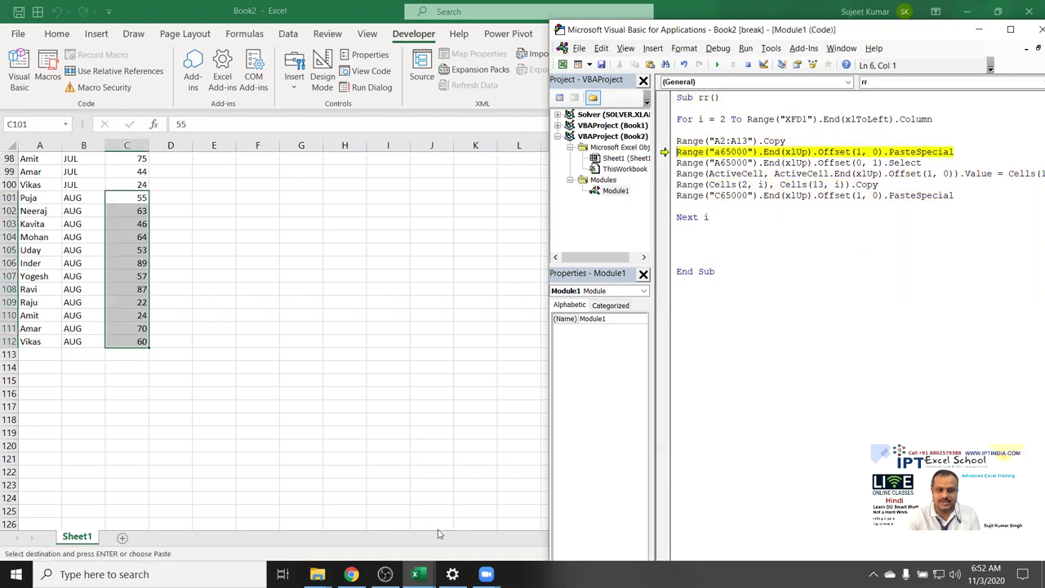
key(F8)
key(F8)
key(F8)
key(F8)
key(F8)
key(F8)
key(F8)
key(F8)
key(F8)
key(F8)
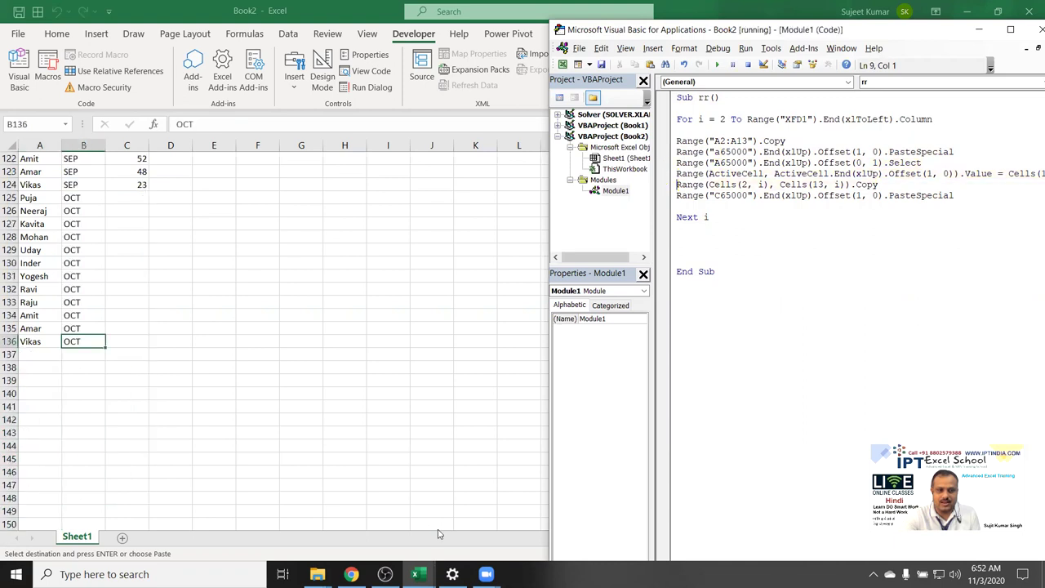
key(F8)
key(F8)
key(F8)
key(F8)
key(F8)
key(F8)
key(F8)
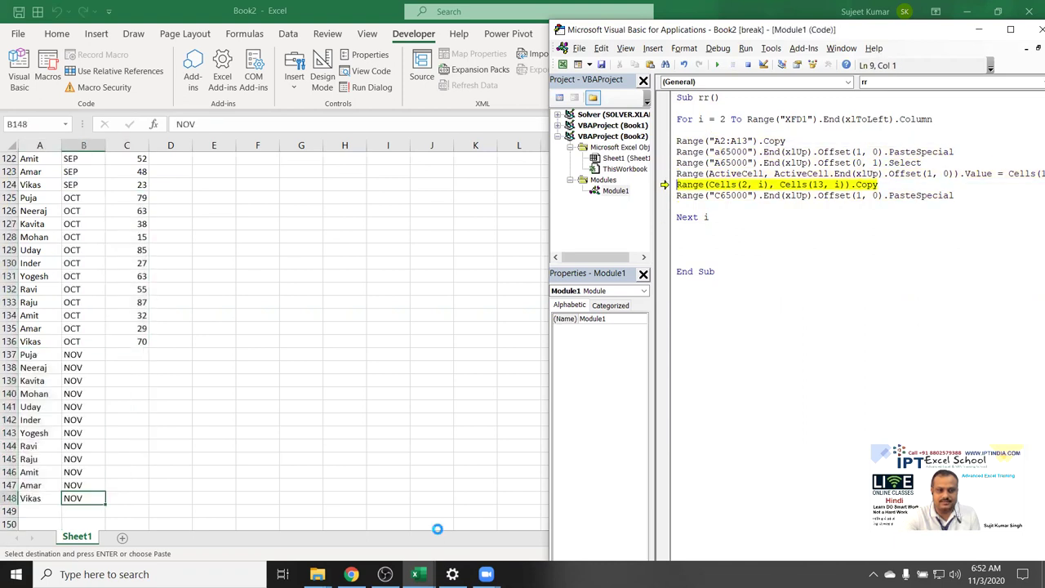
key(F8)
key(F8)
key(F8)
key(F8)
key(F8)
key(F8)
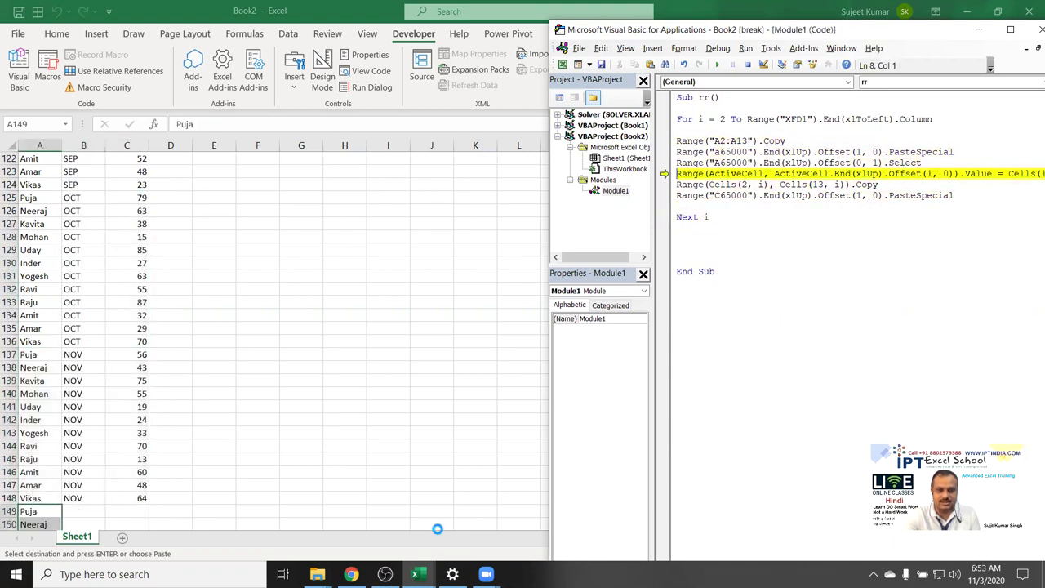
key(F8)
key(F8)
key(F8)
key(F8)
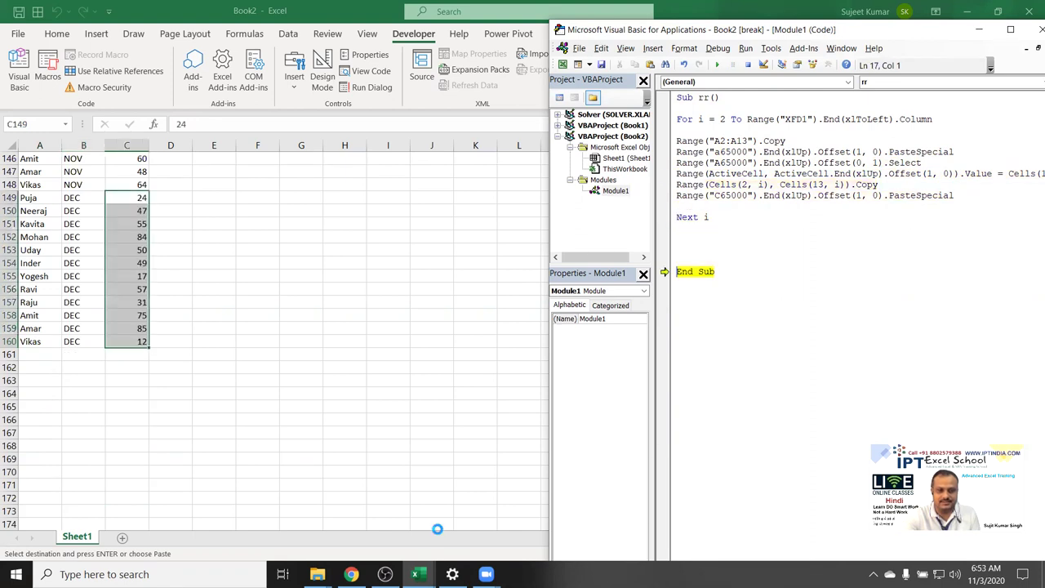
key(F8)
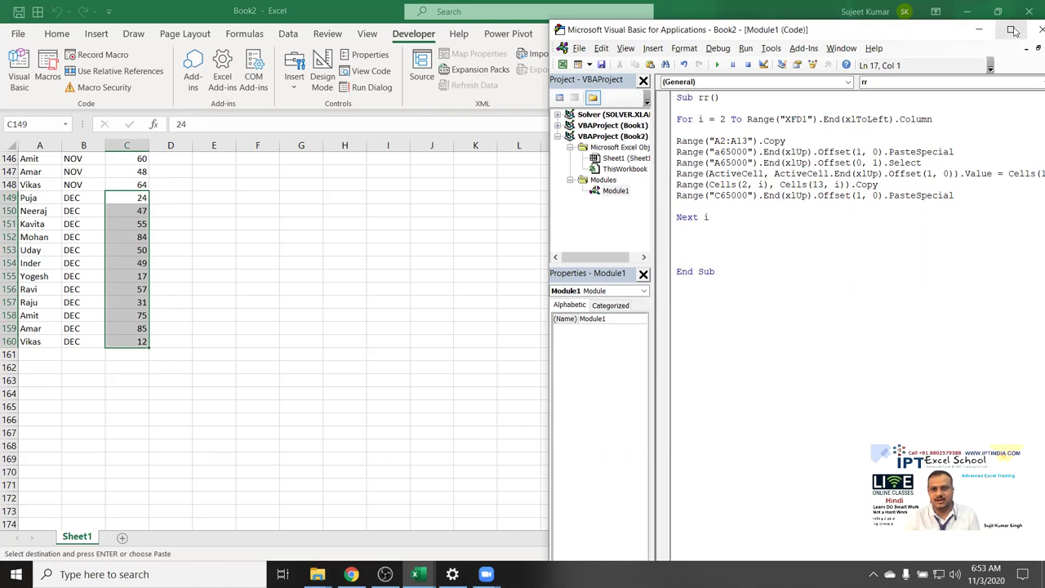
click(80, 235)
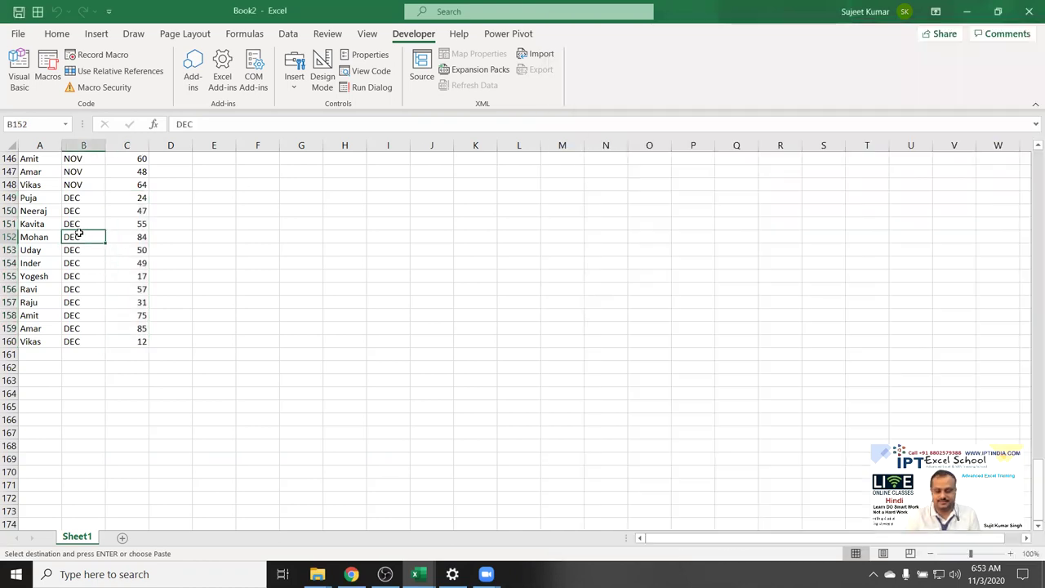
Step: Jump to the top of the sheet, clear the DEC copy border, and return to the VBA editor
key(ctrl+Up)
key(ctrl+Up)
key(ctrl+Up)
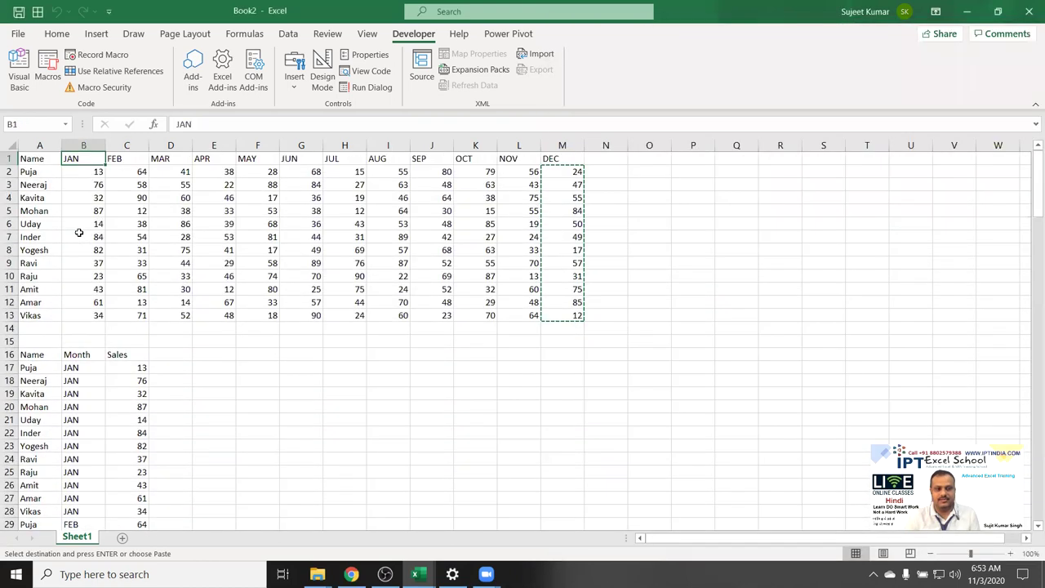
key(Escape)
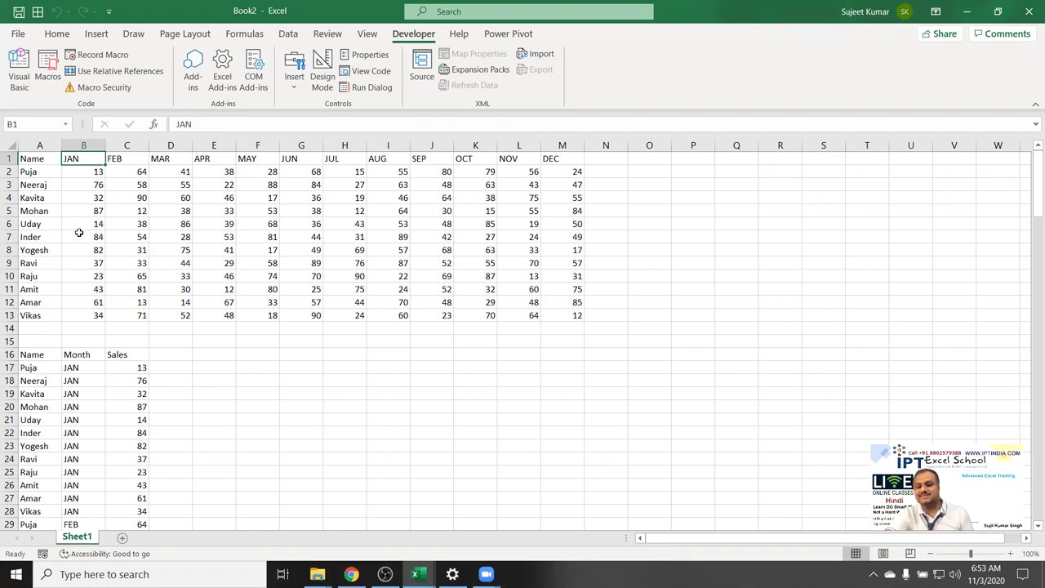
key(alt+F11)
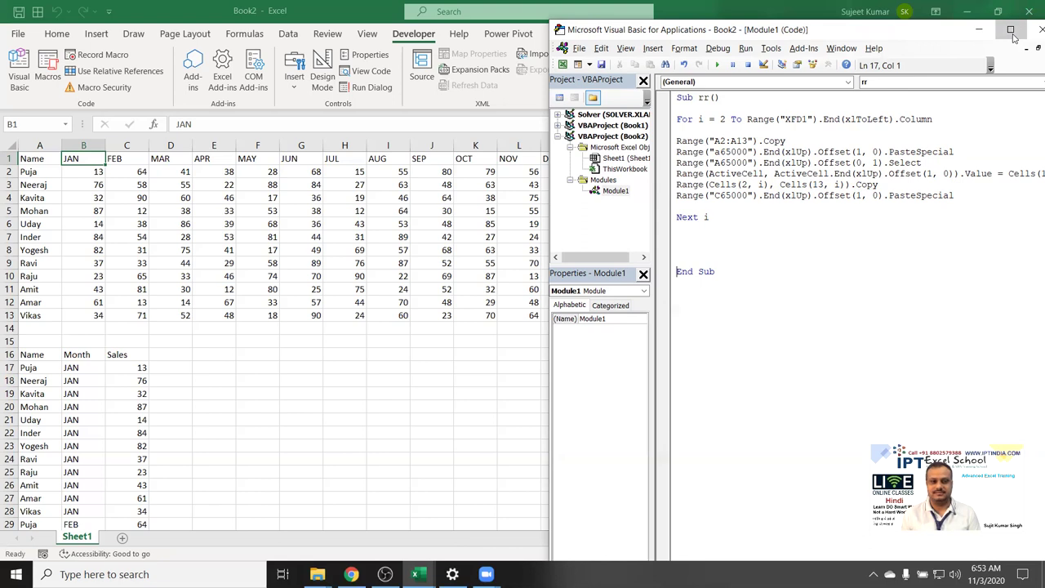
Step: Maximize the VBA editor and select all of Module1's rr macro code
click(1011, 31)
click(282, 364)
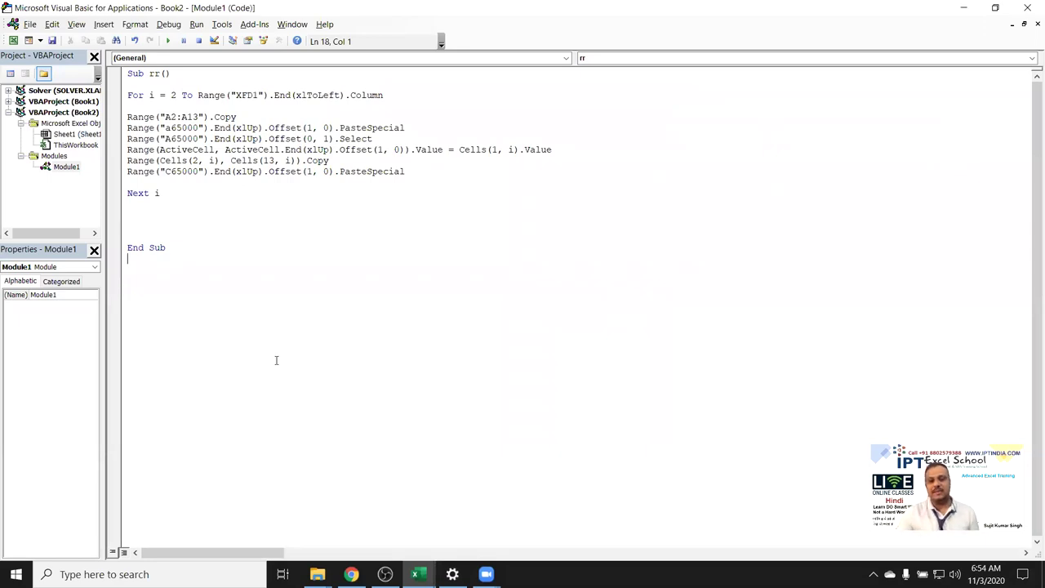
key(alt+F11)
key(alt+F11)
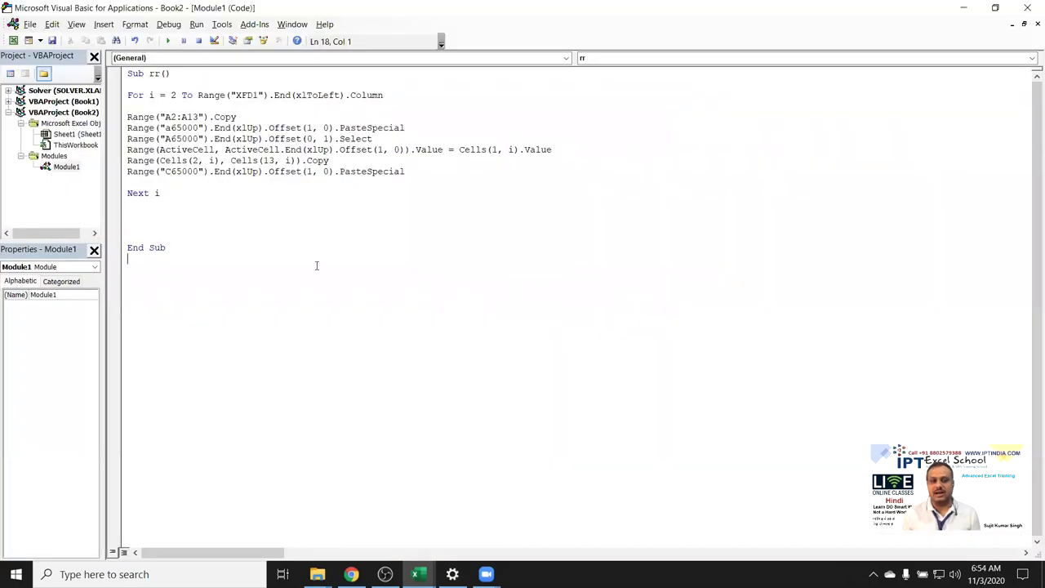
key(ctrl+a)
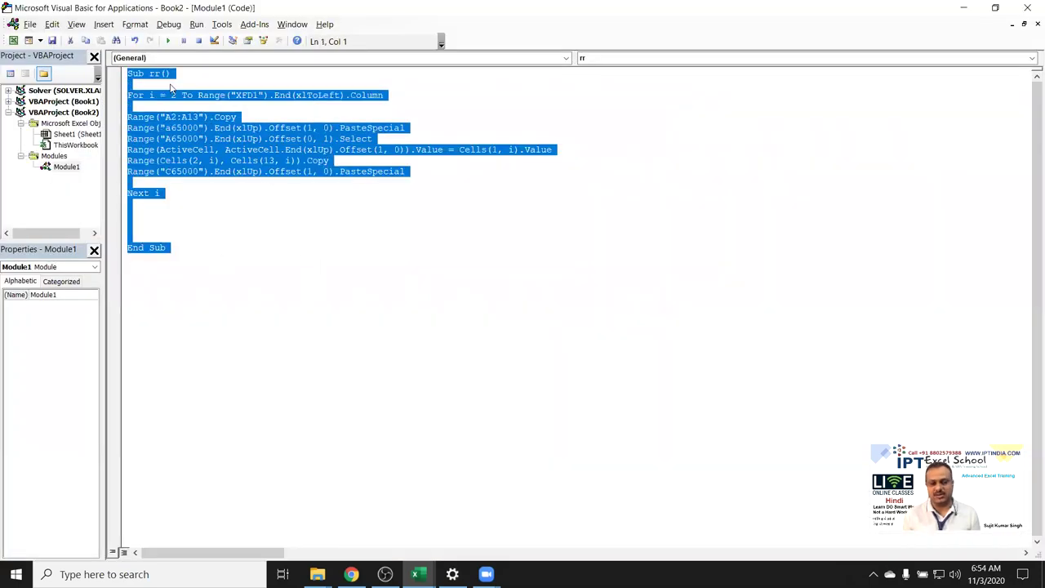
Step: Switch from the VBA editor back to the Book2 worksheet with Alt+F11
key(alt+F11)
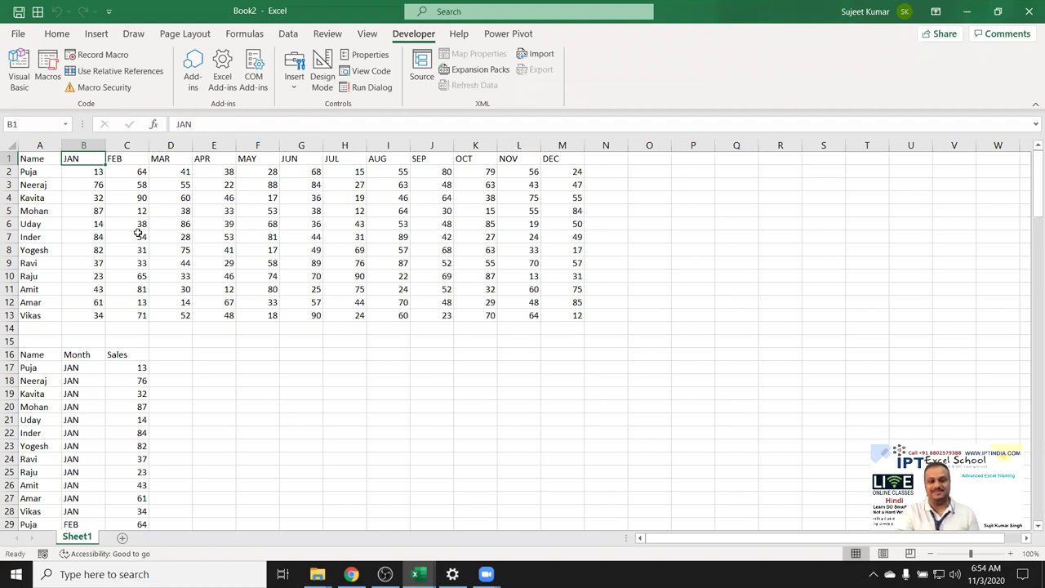
Step: Switch back to the Visual Basic editor with Alt+F11 to view Module1's rr macro
key(alt+F11)
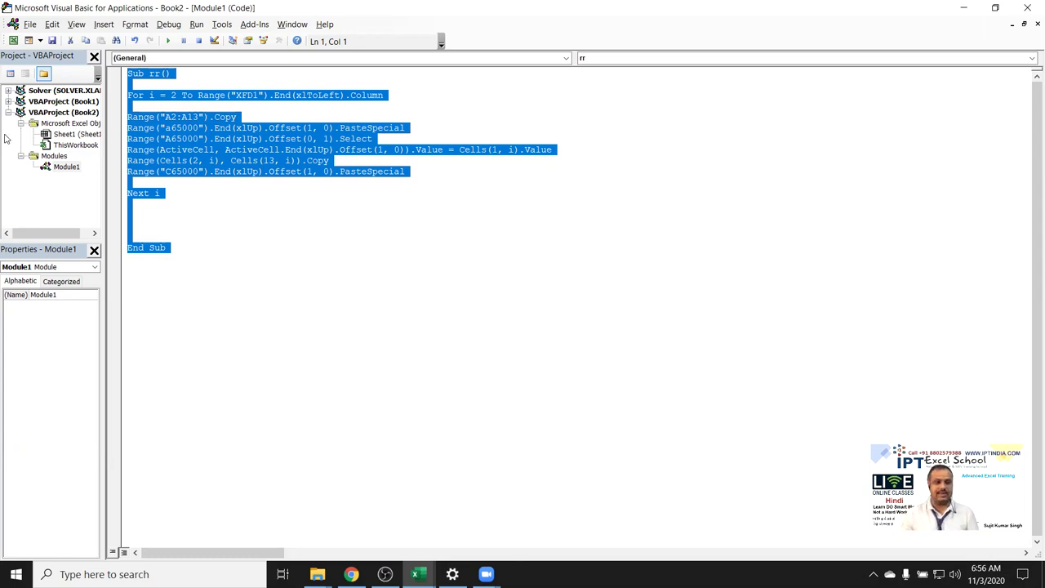
Step: Select the rr macro code from line 2 down to End Sub
click(275, 182)
drag(199, 245, 124, 71)
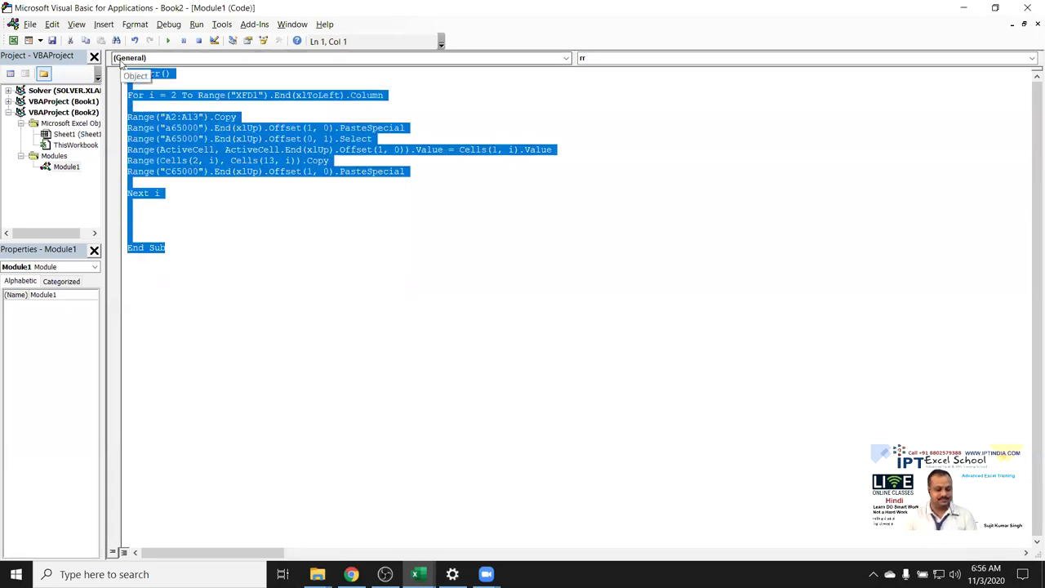